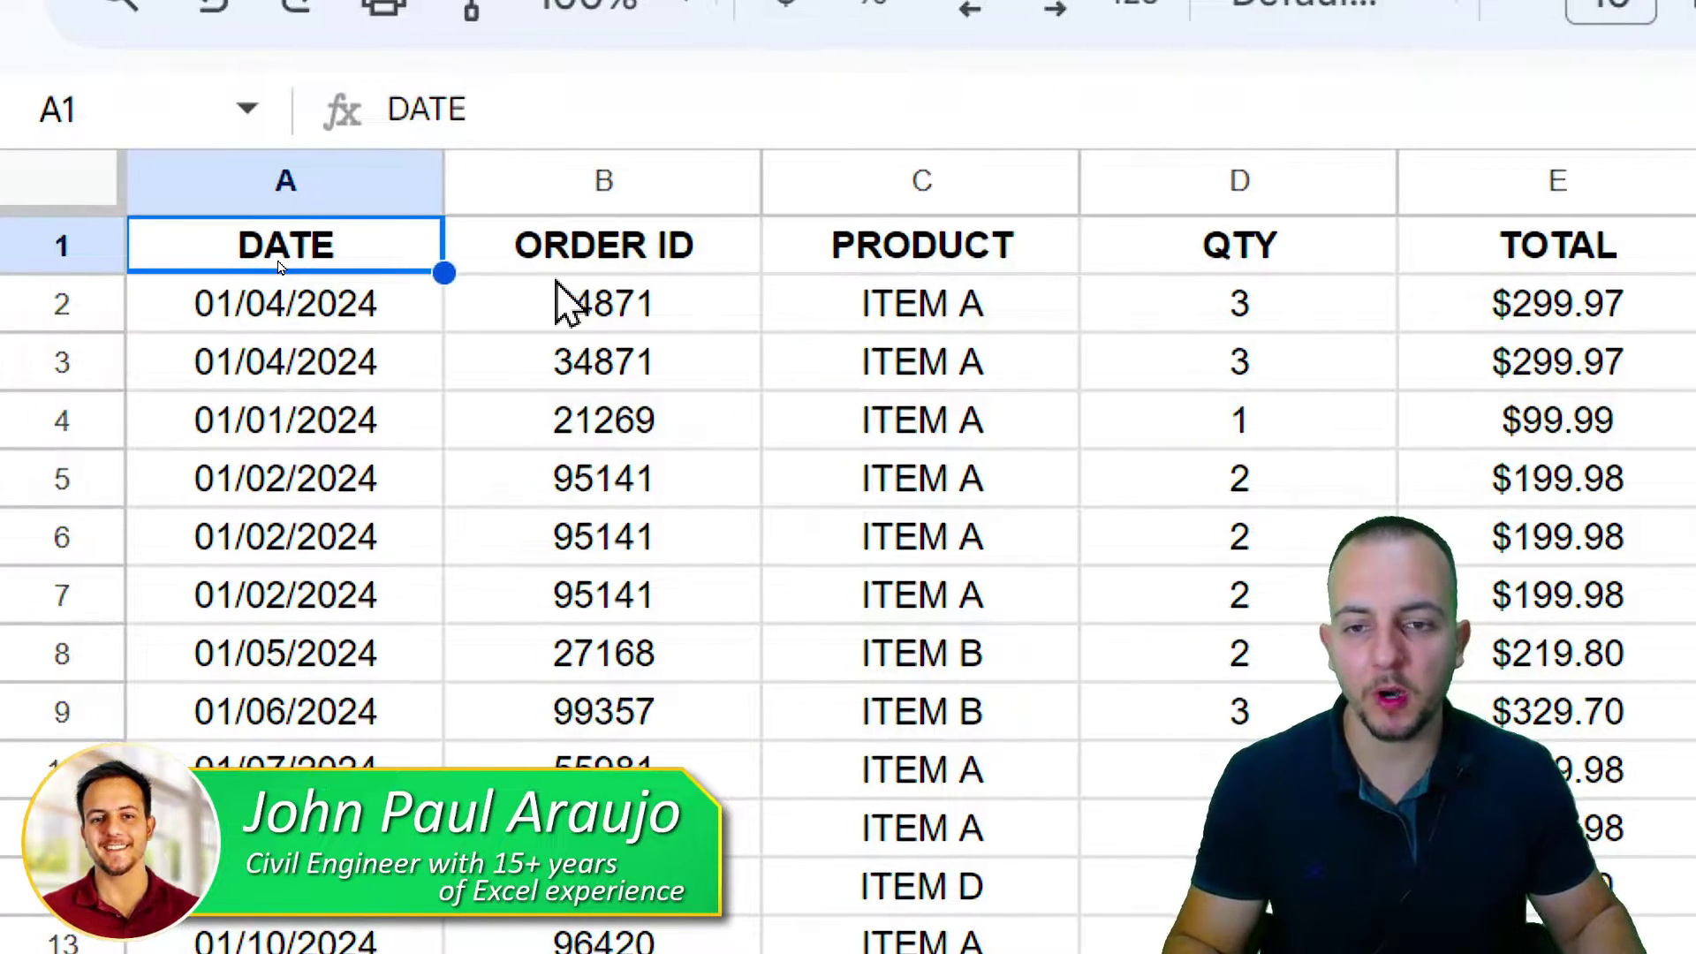
# Browse the ORDER ID and PRODUCT columns and their first entries in the order table.
pyautogui.click(674, 265)
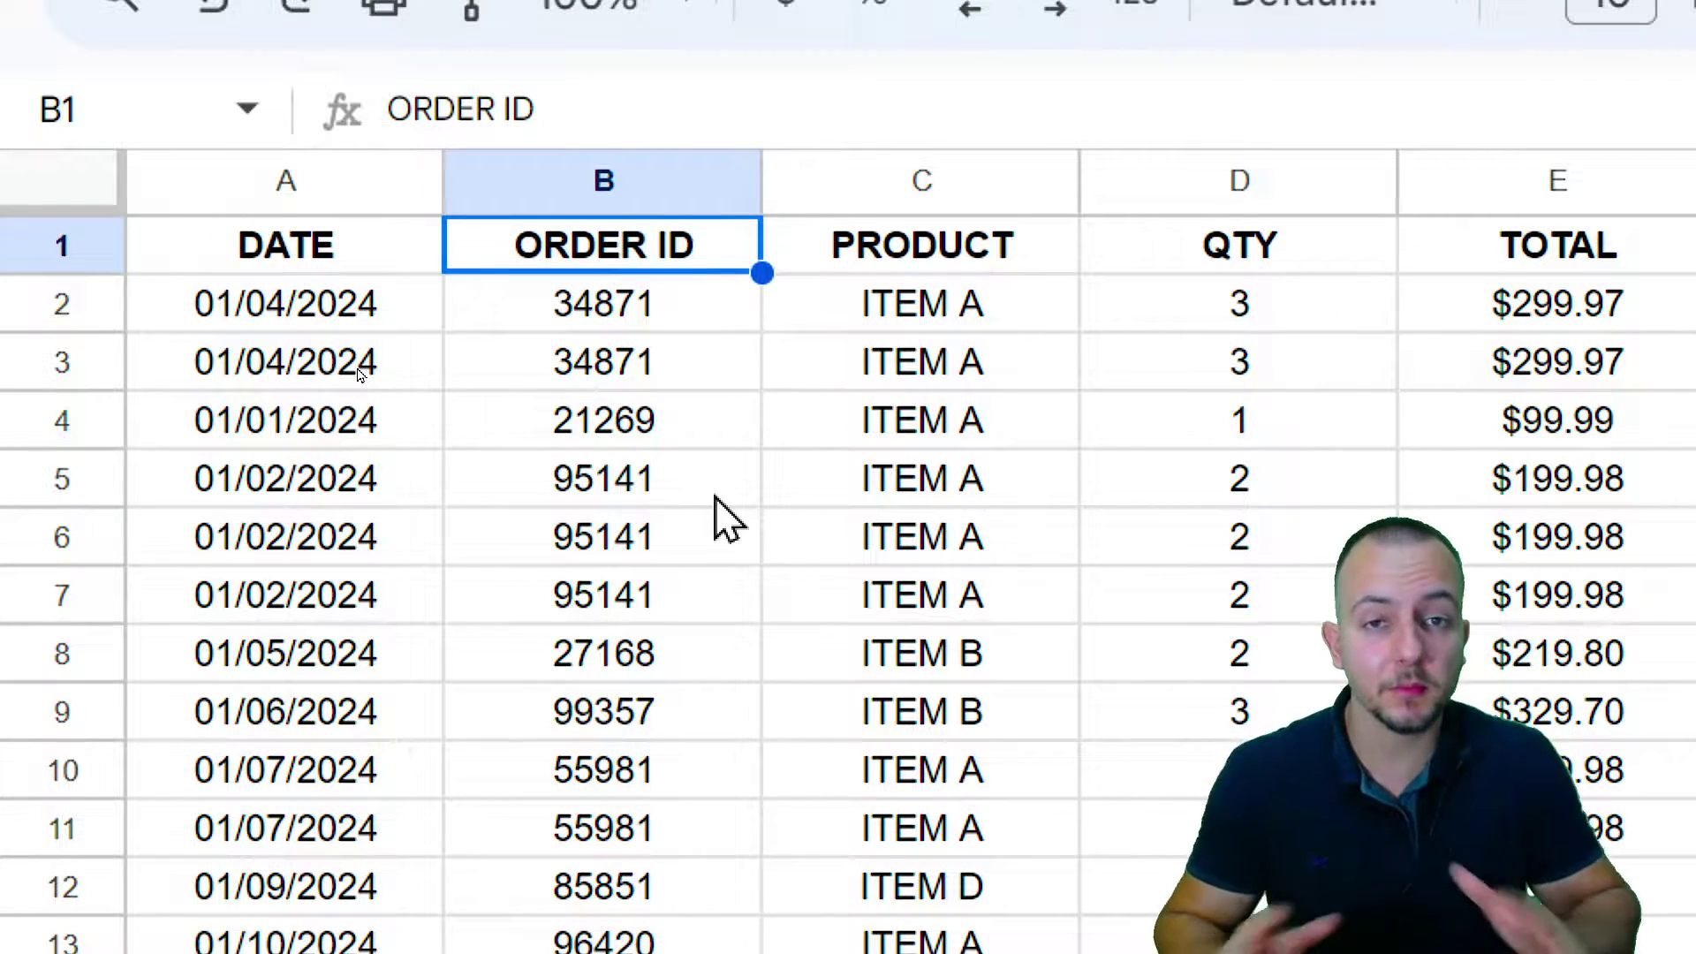
pyautogui.click(670, 172)
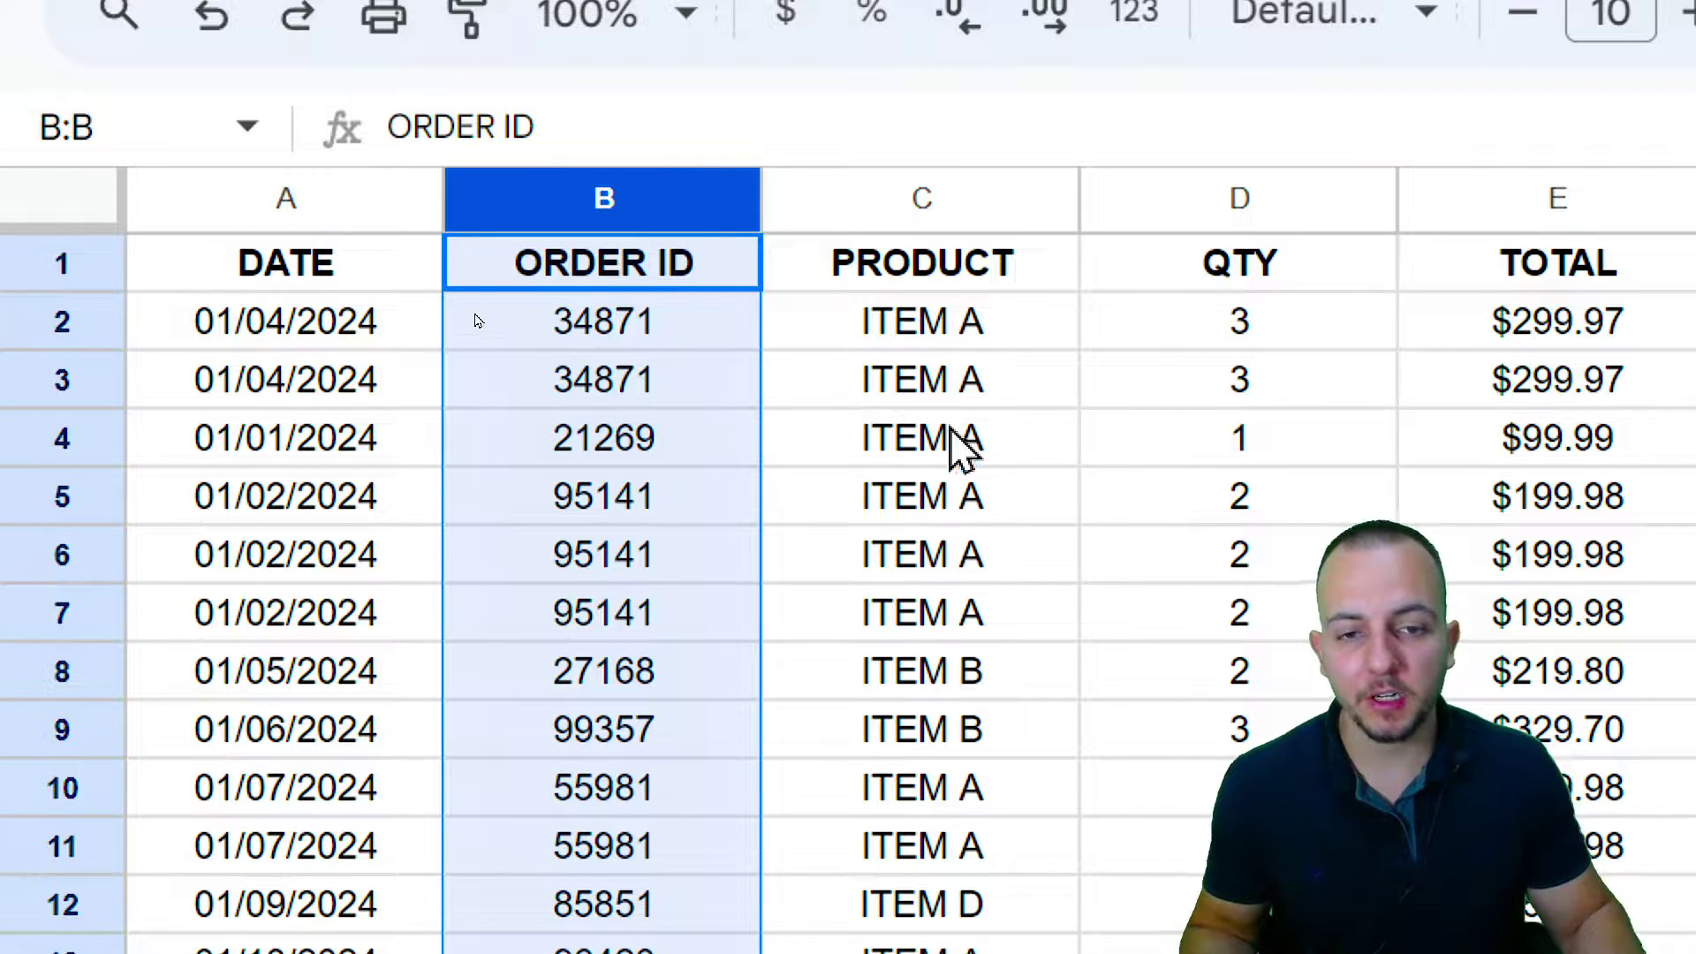
pyautogui.click(932, 217)
pyautogui.click(897, 340)
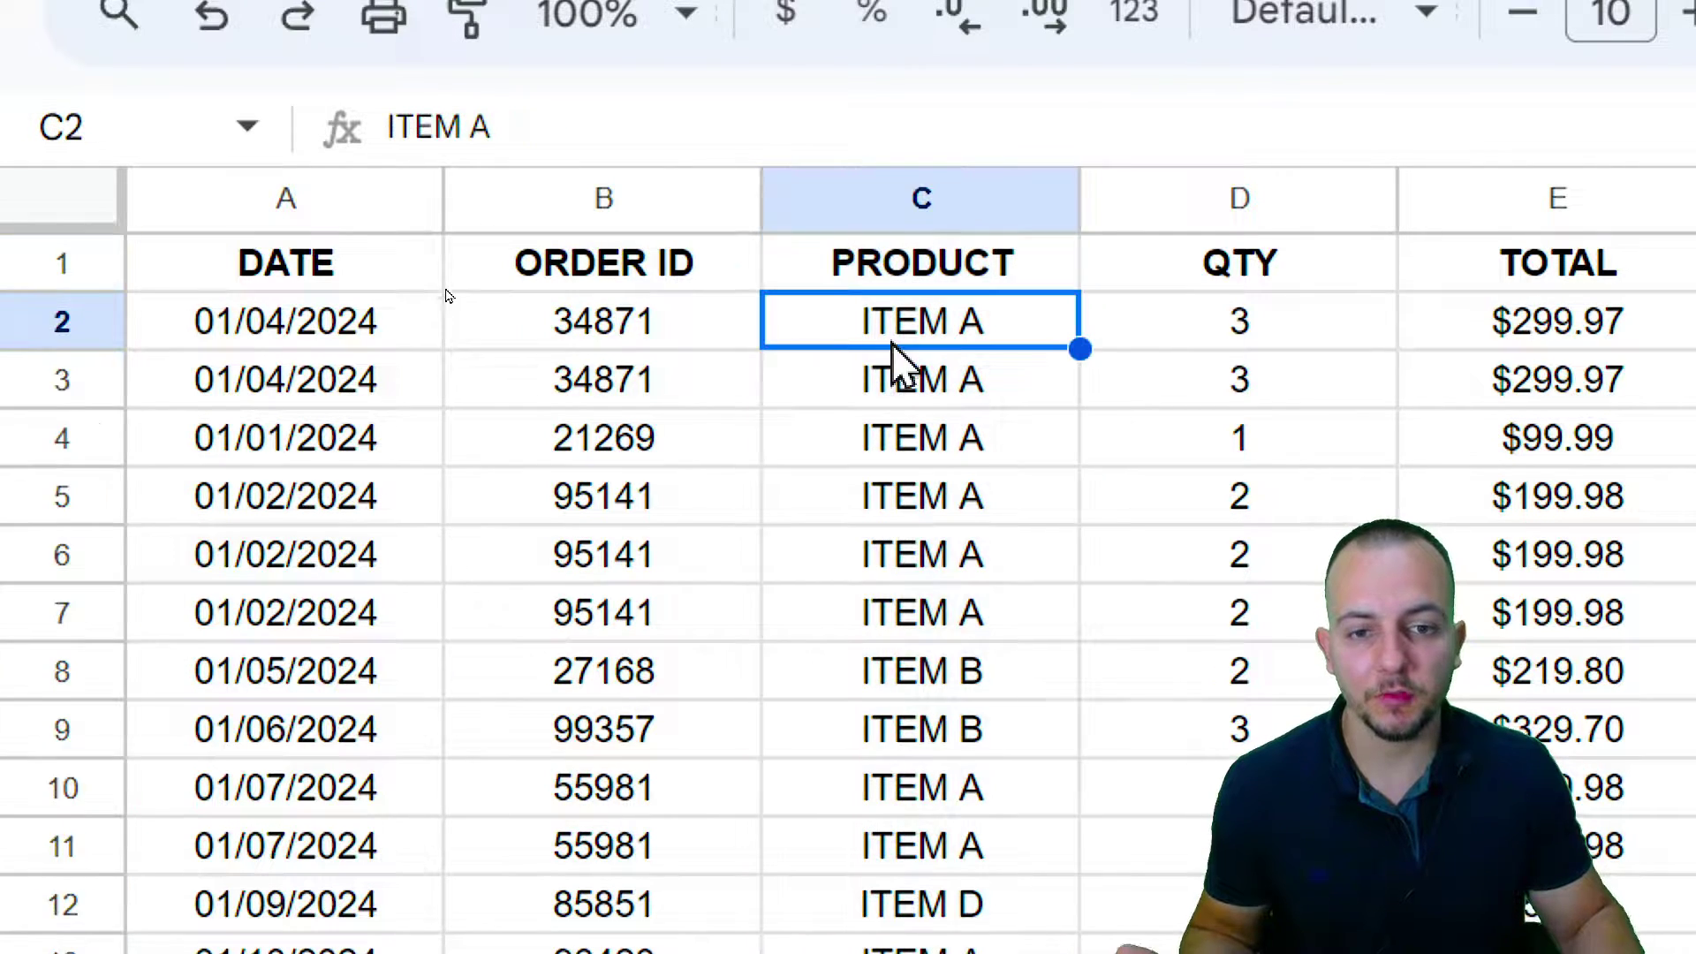
pyautogui.click(870, 388)
pyautogui.click(859, 442)
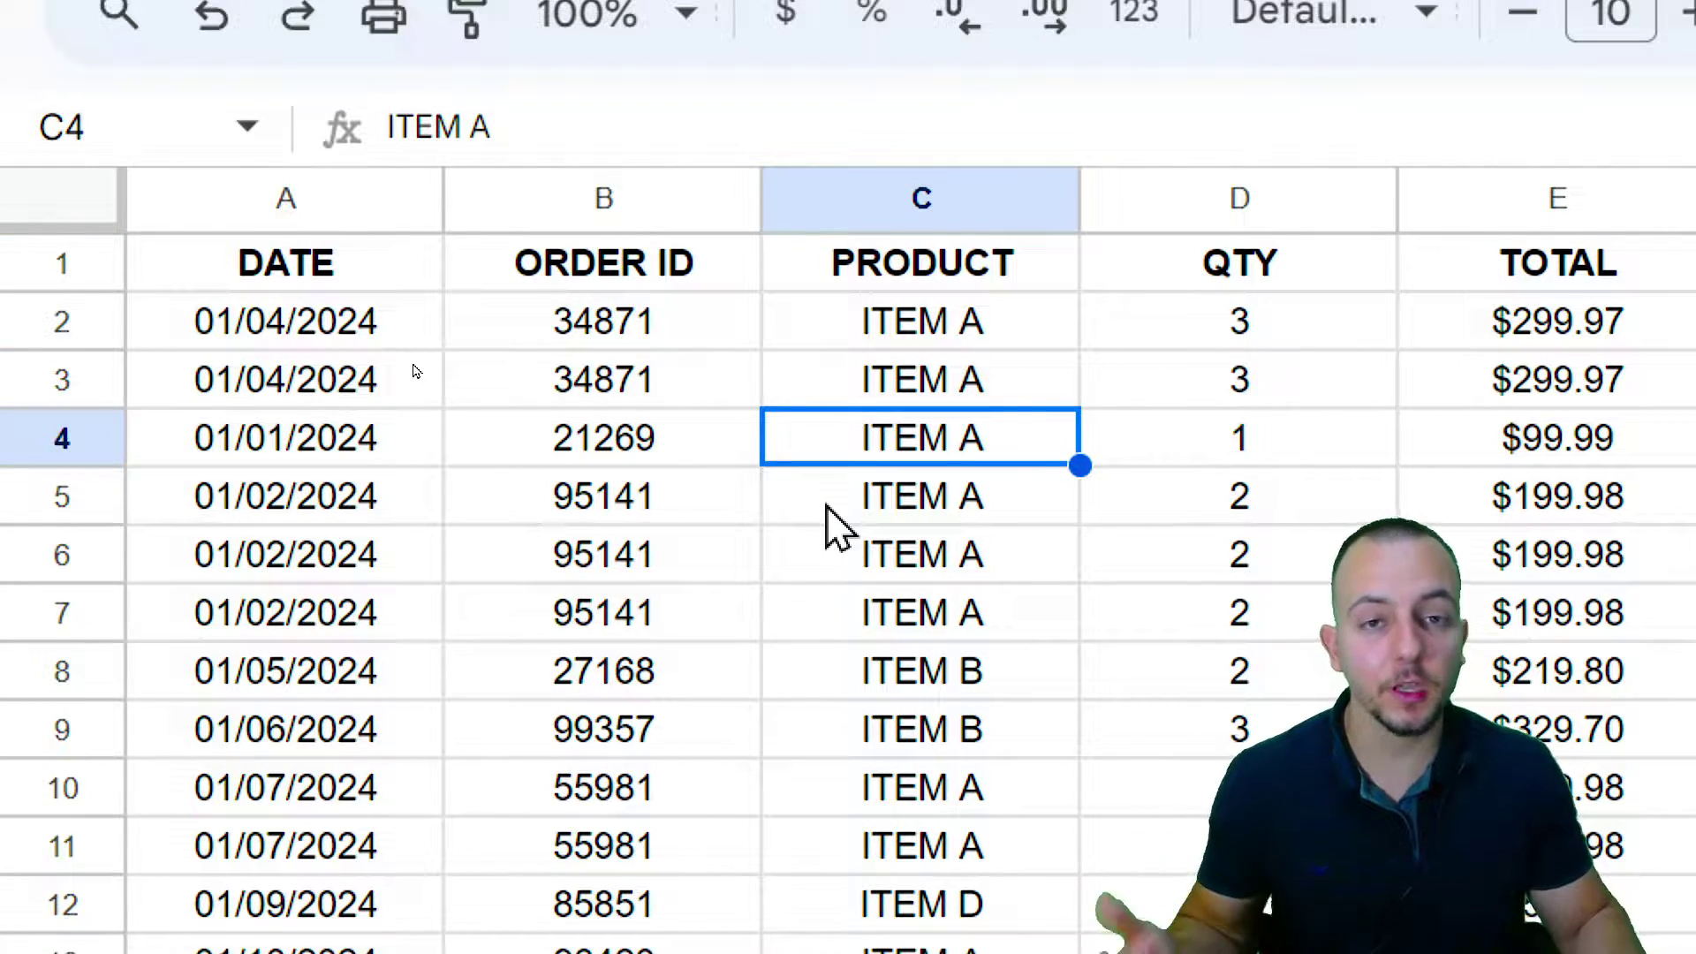
# Point out the repeated 34871 and 95141 order IDs, then select all of column B.
pyautogui.click(592, 335)
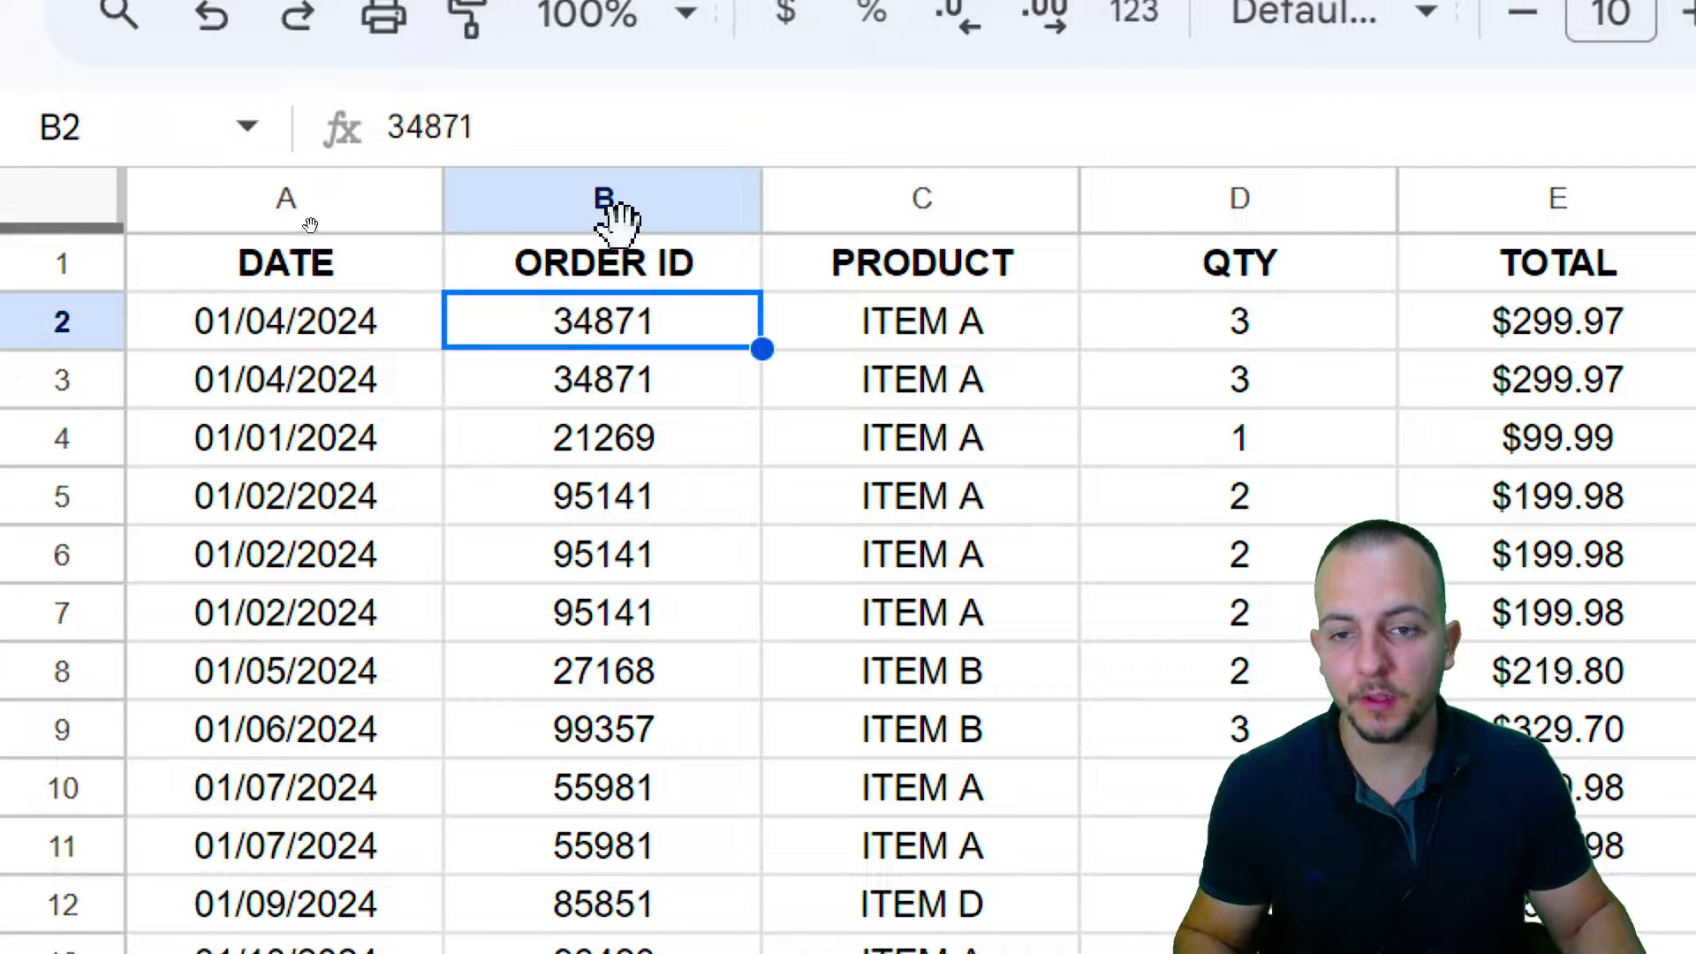
pyautogui.click(634, 223)
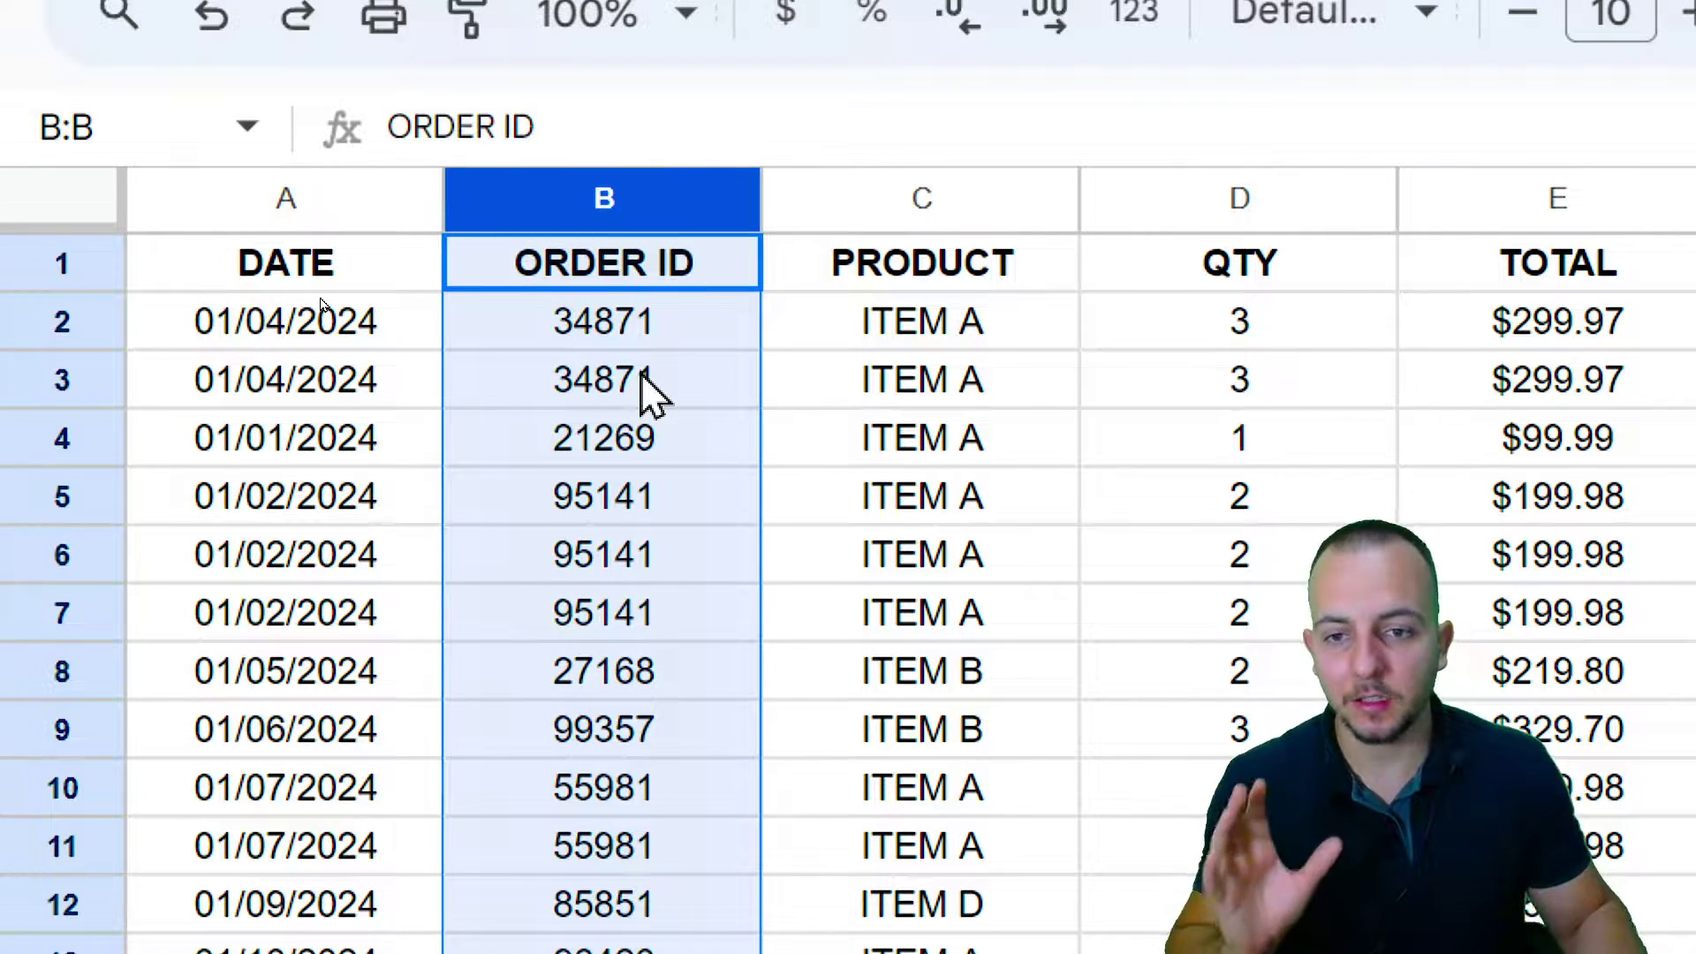
pyautogui.click(658, 334)
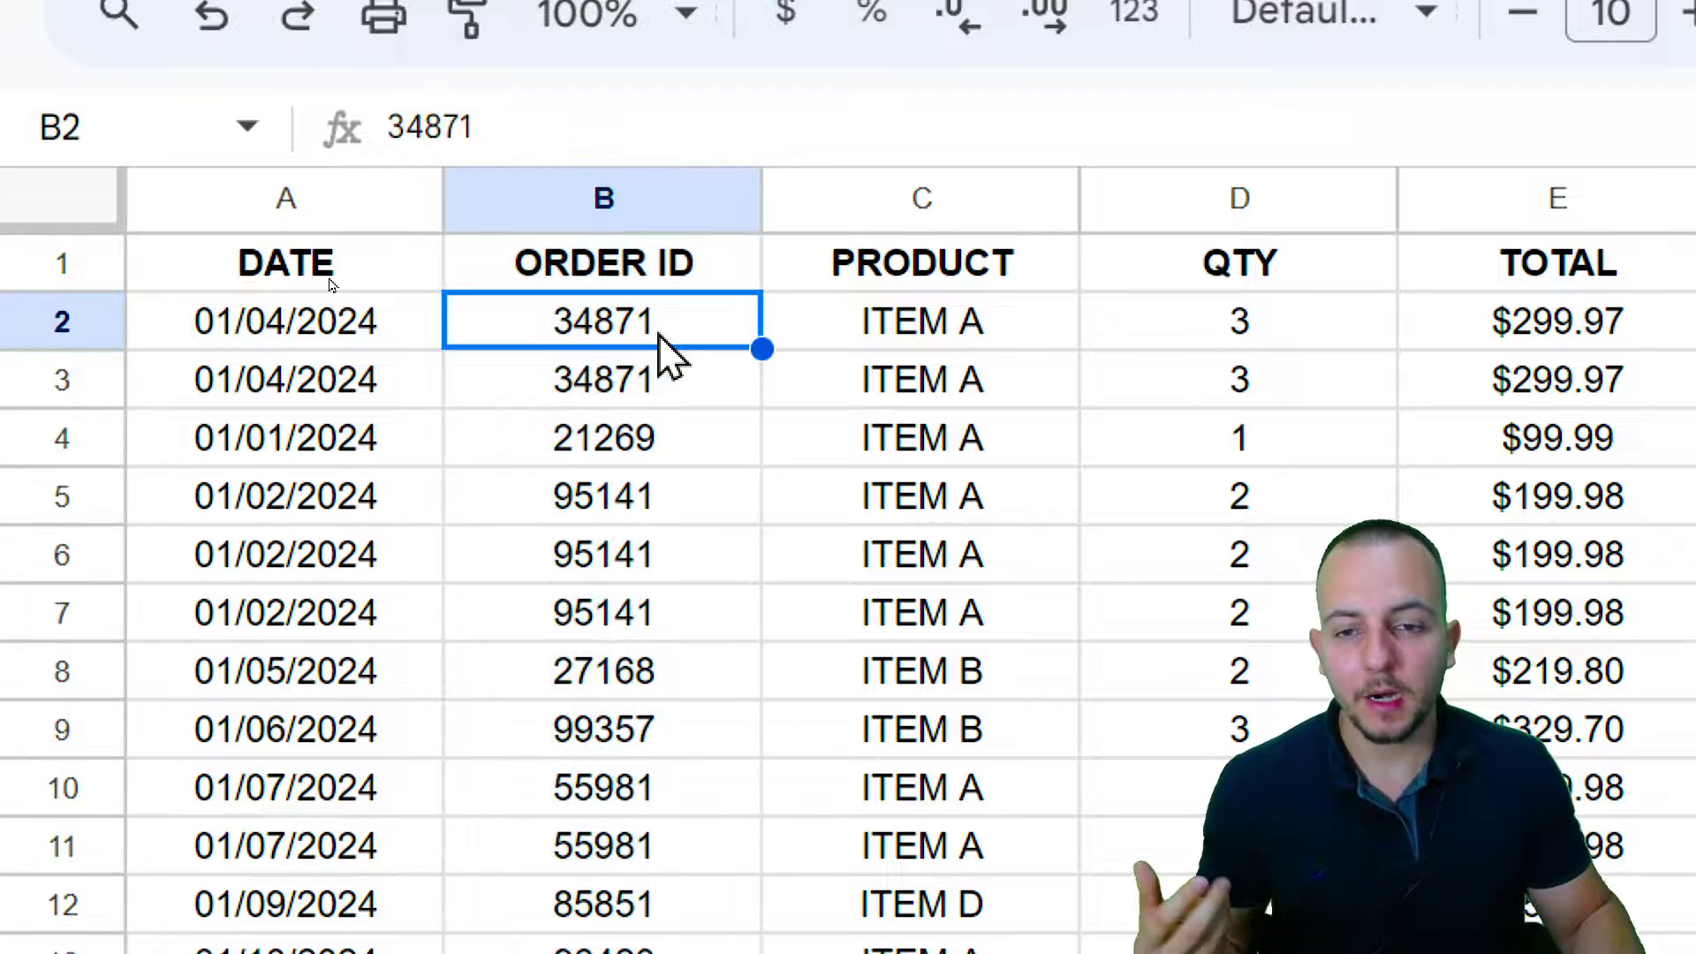
pyautogui.moveTo(664, 335); pyautogui.dragTo(655, 361)
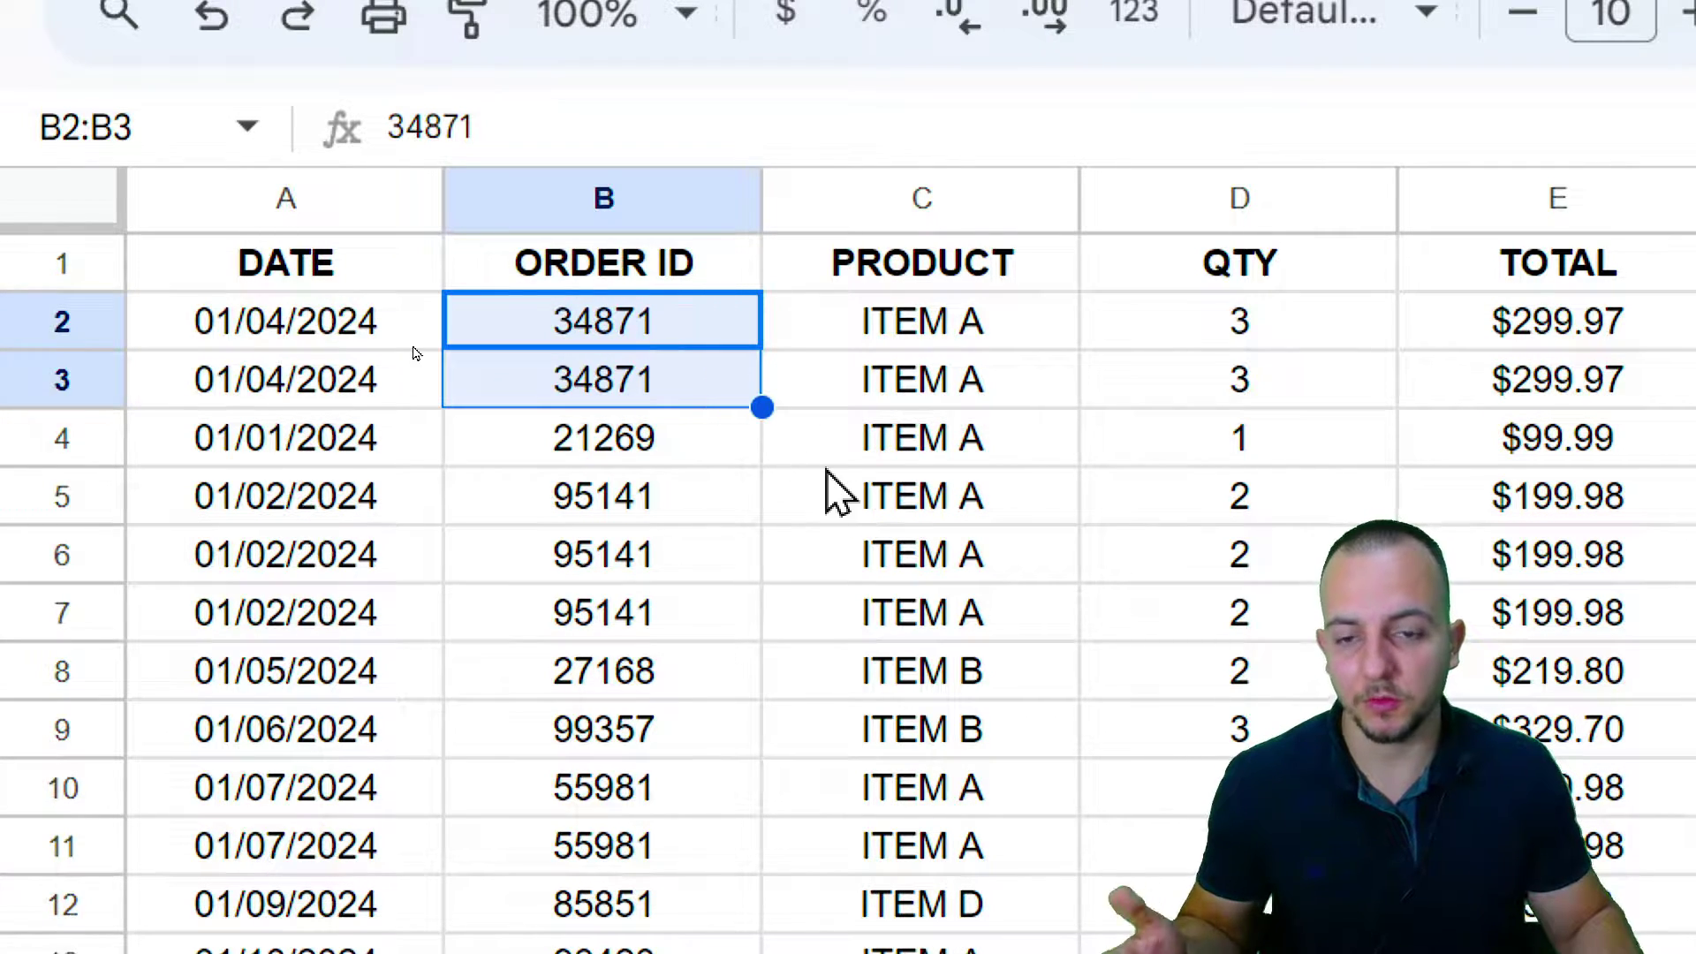
pyautogui.moveTo(356, 336); pyautogui.dragTo(1465, 397)
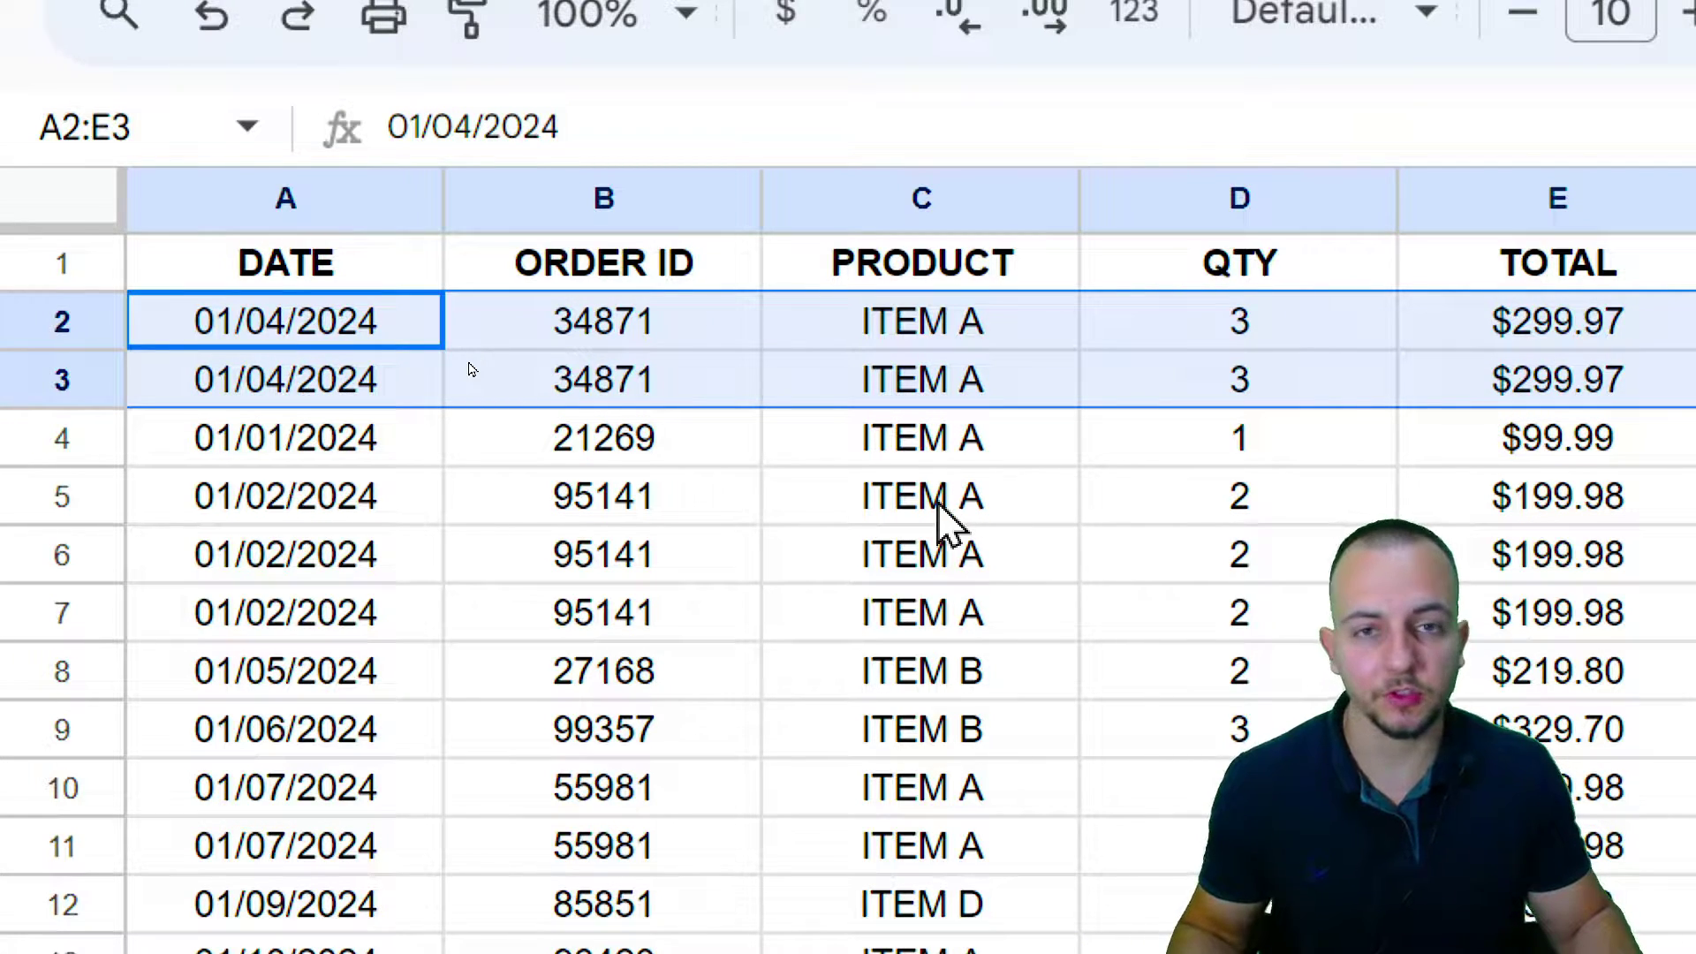
pyautogui.moveTo(617, 522); pyautogui.dragTo(625, 617)
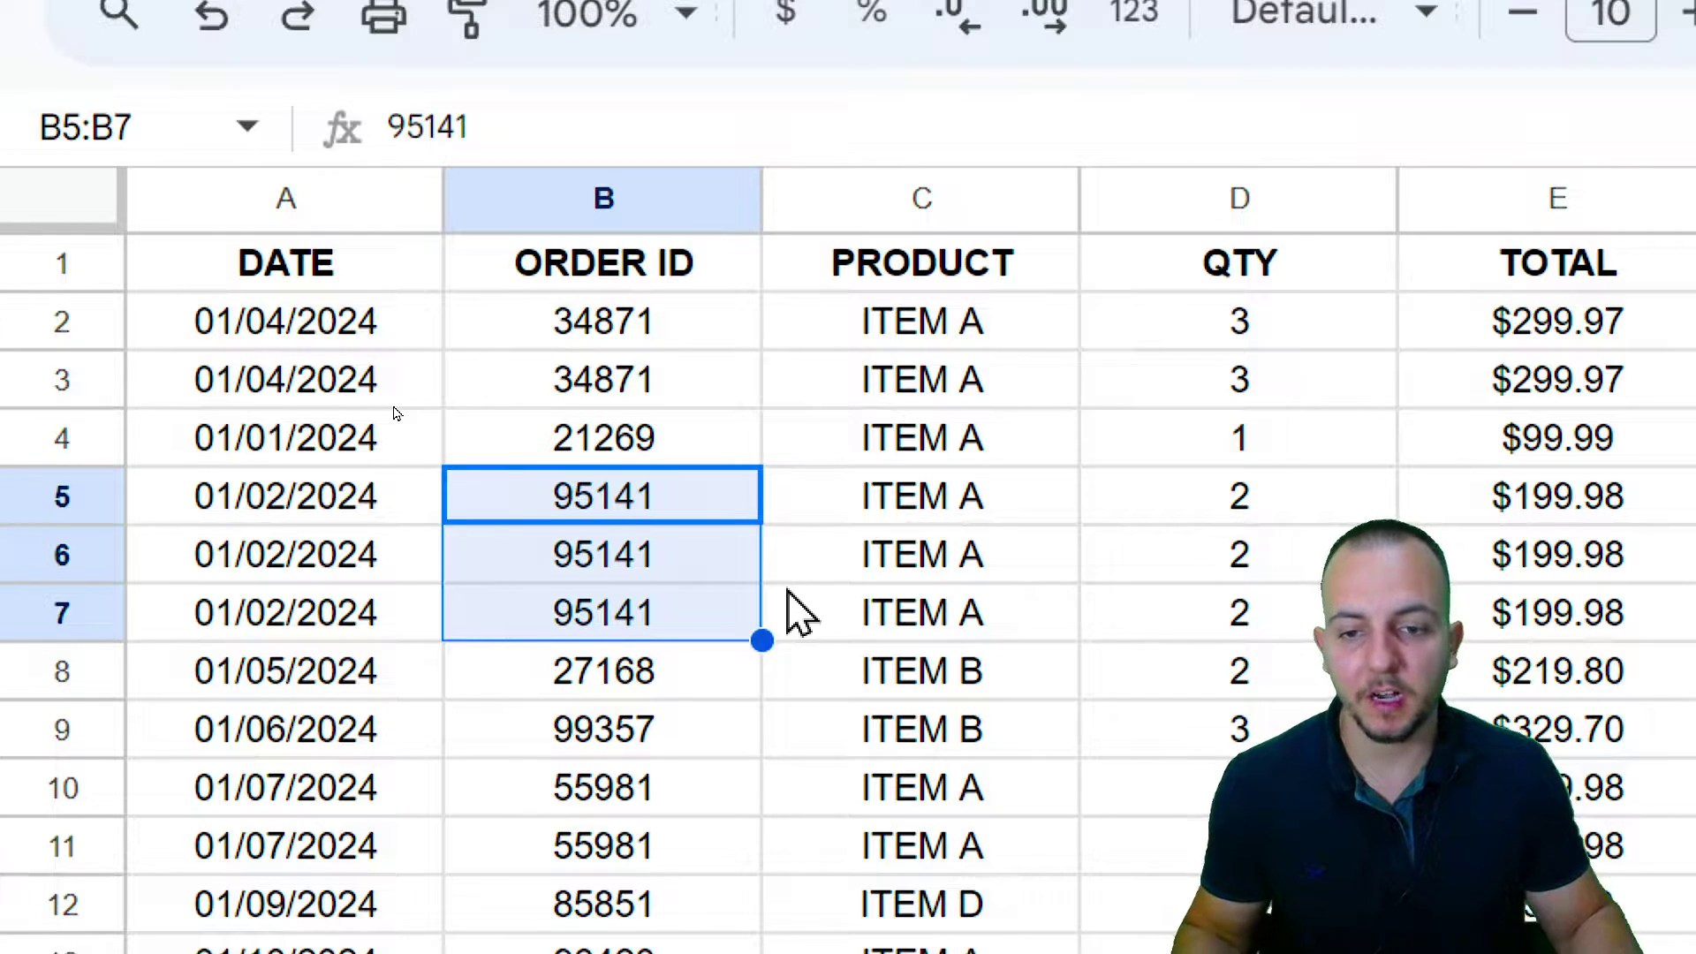
pyautogui.click(398, 281)
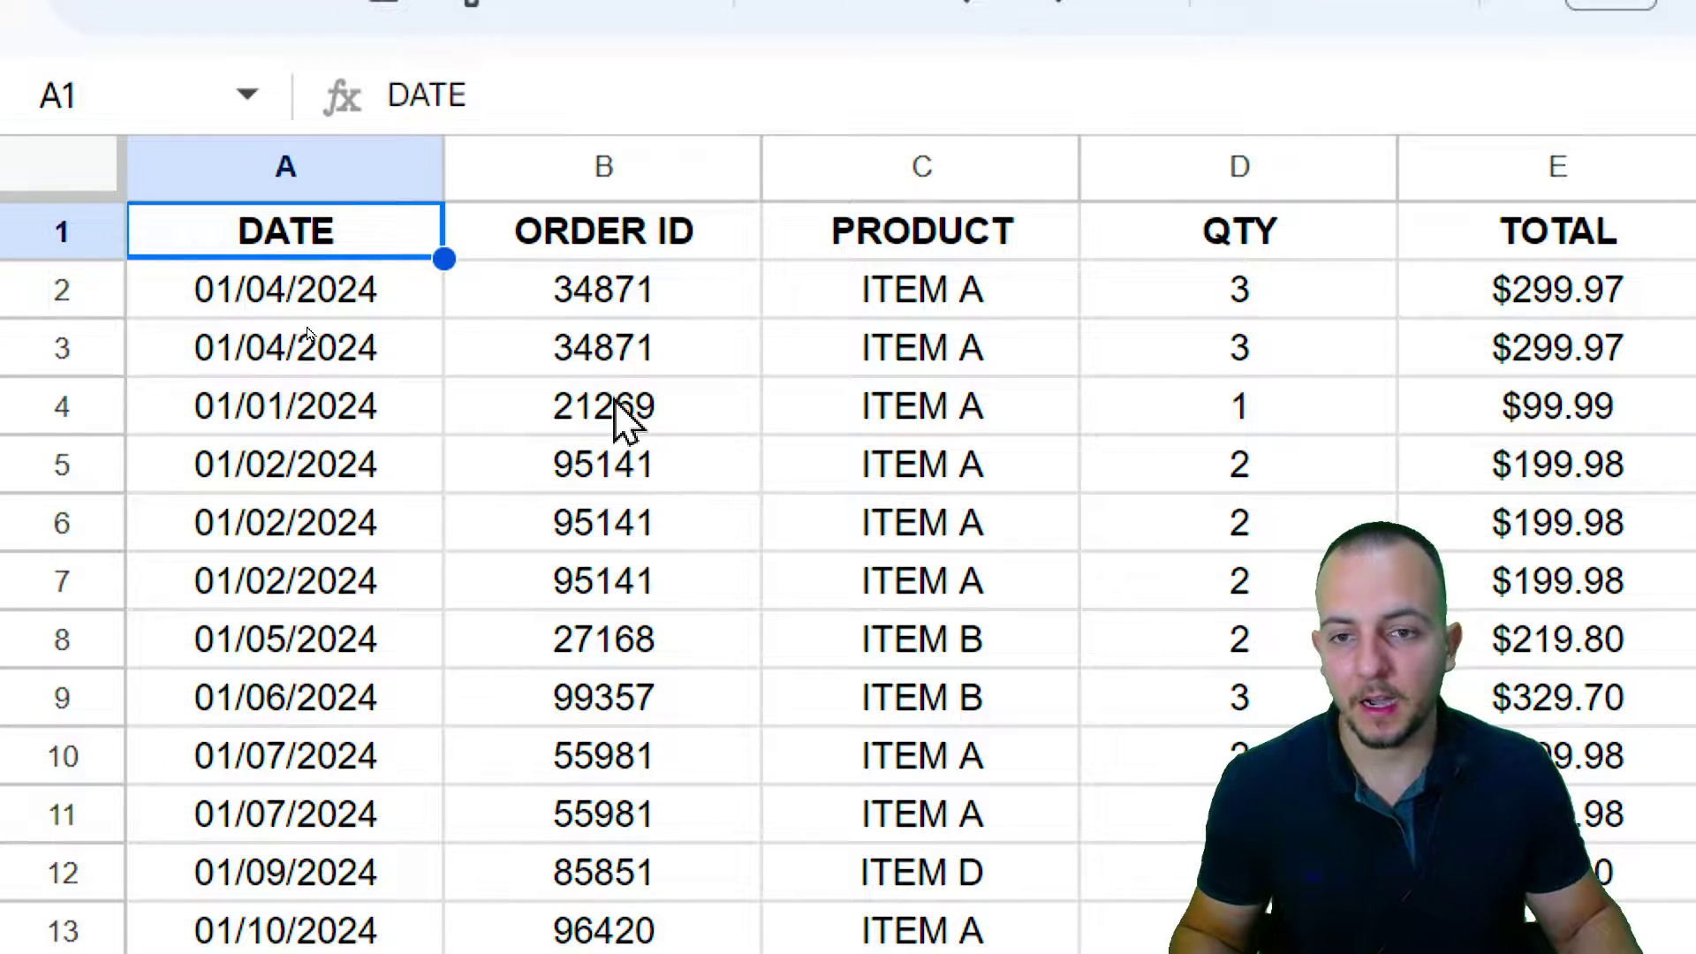
pyautogui.click(605, 167)
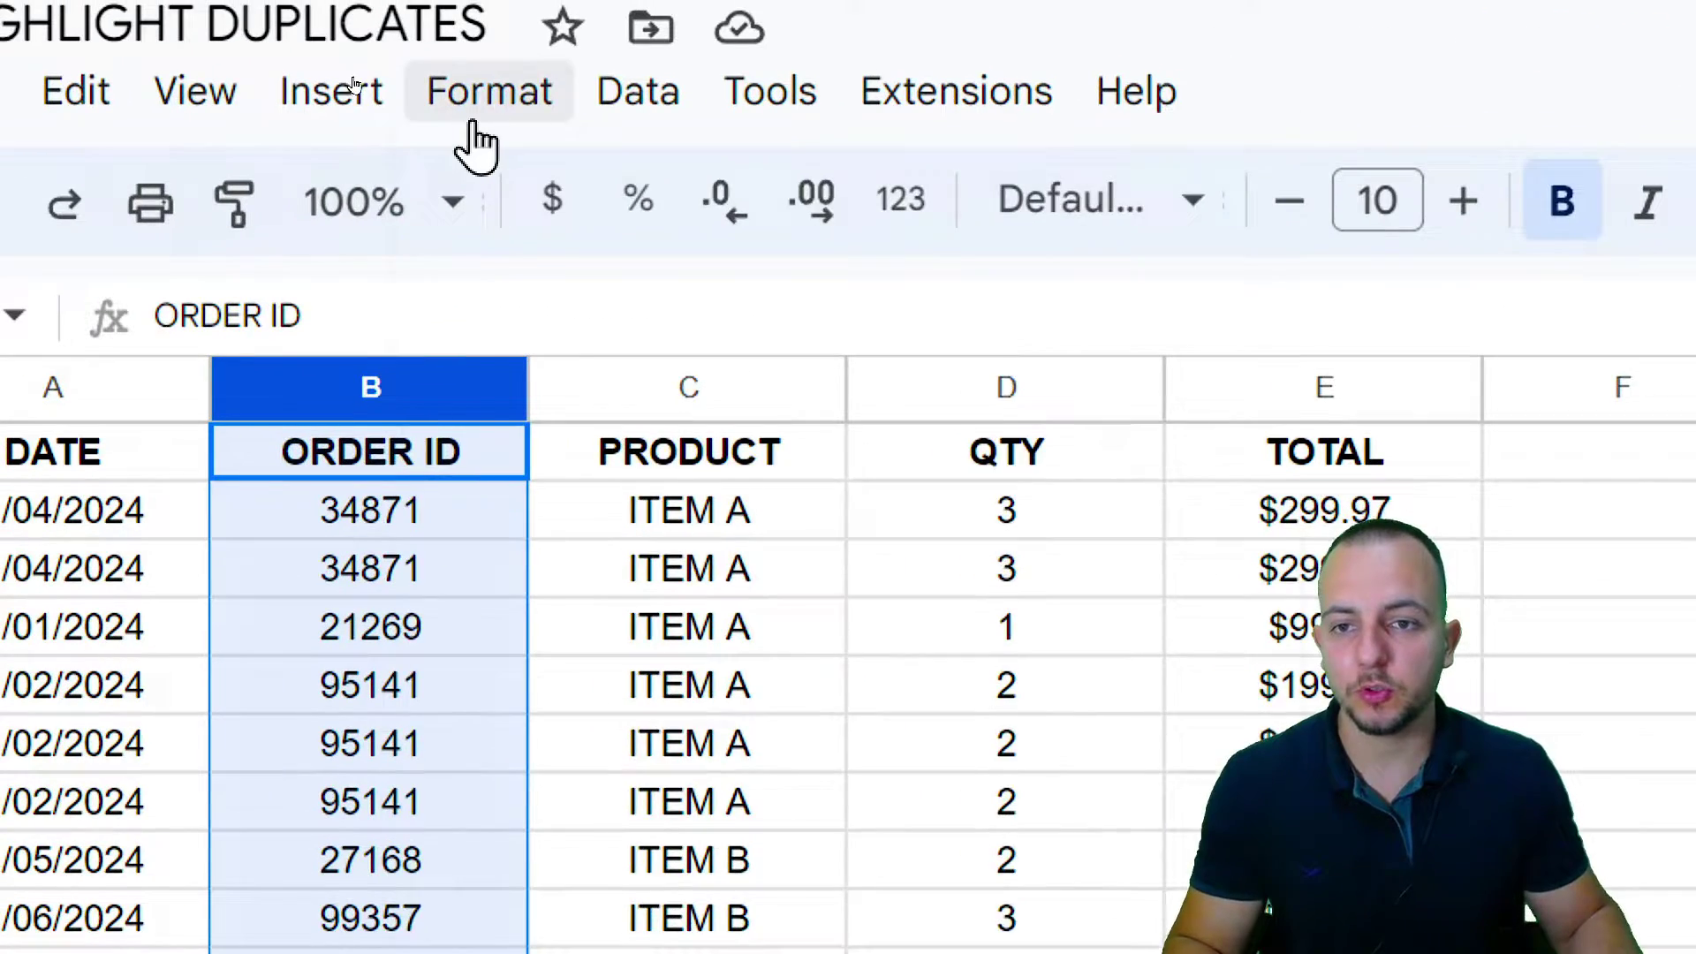
# Add a conditional formatting rule on B1:B1000 and browse its list of conditions.
pyautogui.click(477, 113)
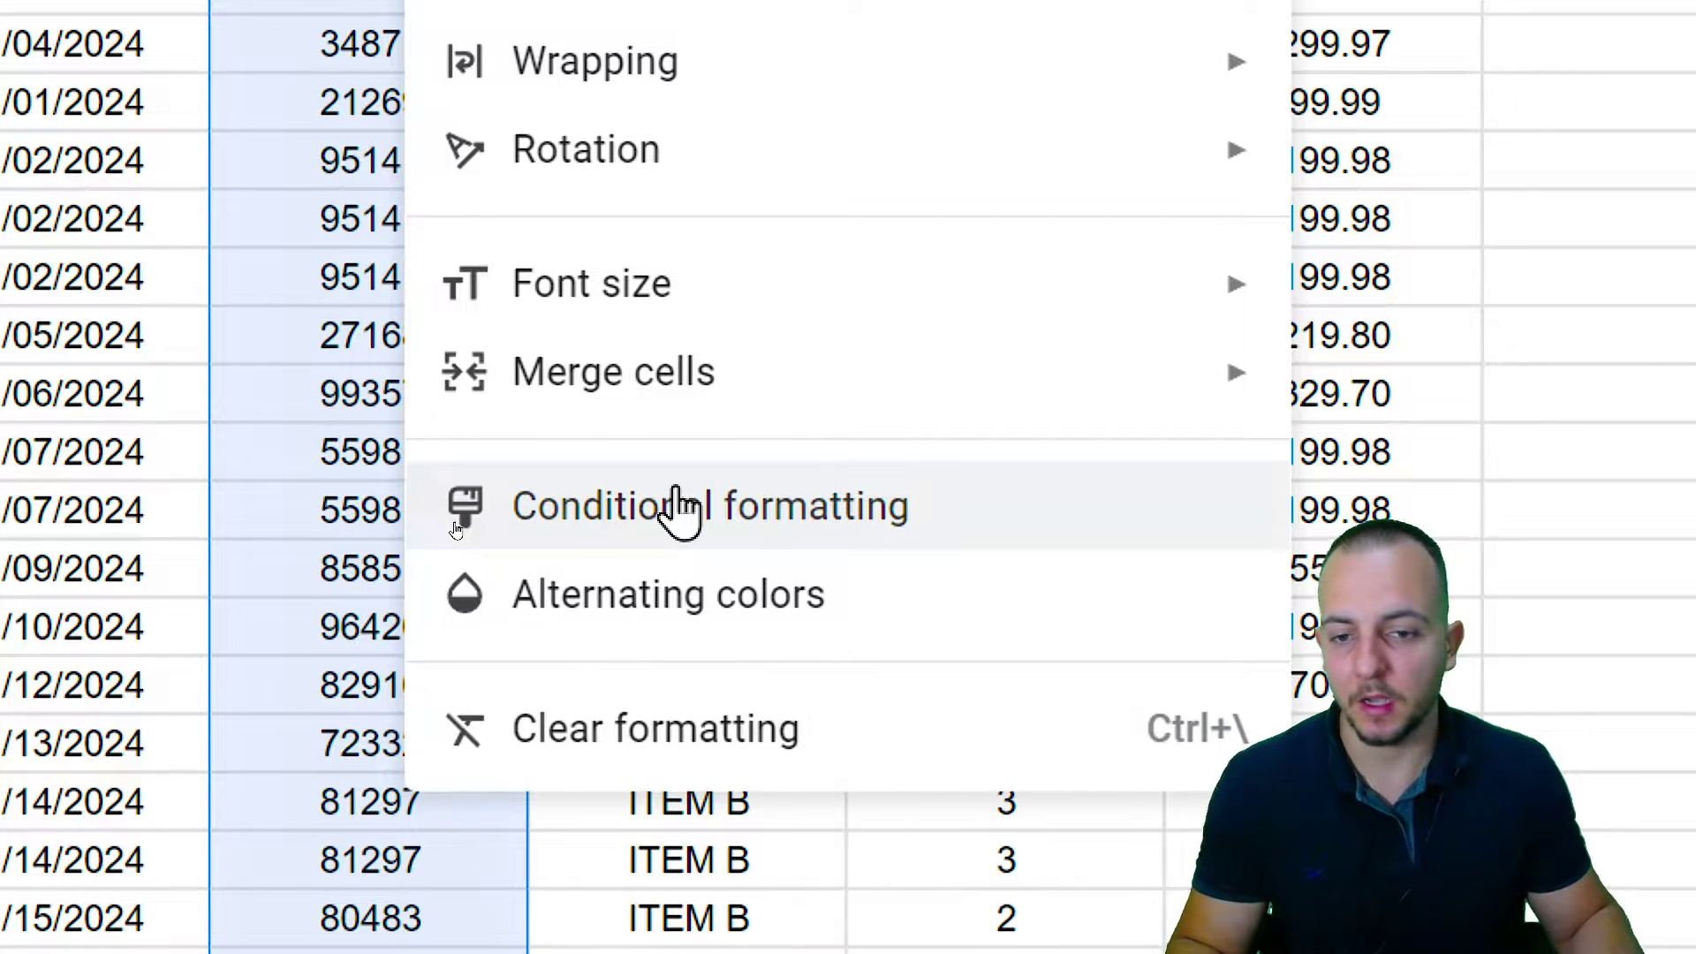
pyautogui.click(675, 499)
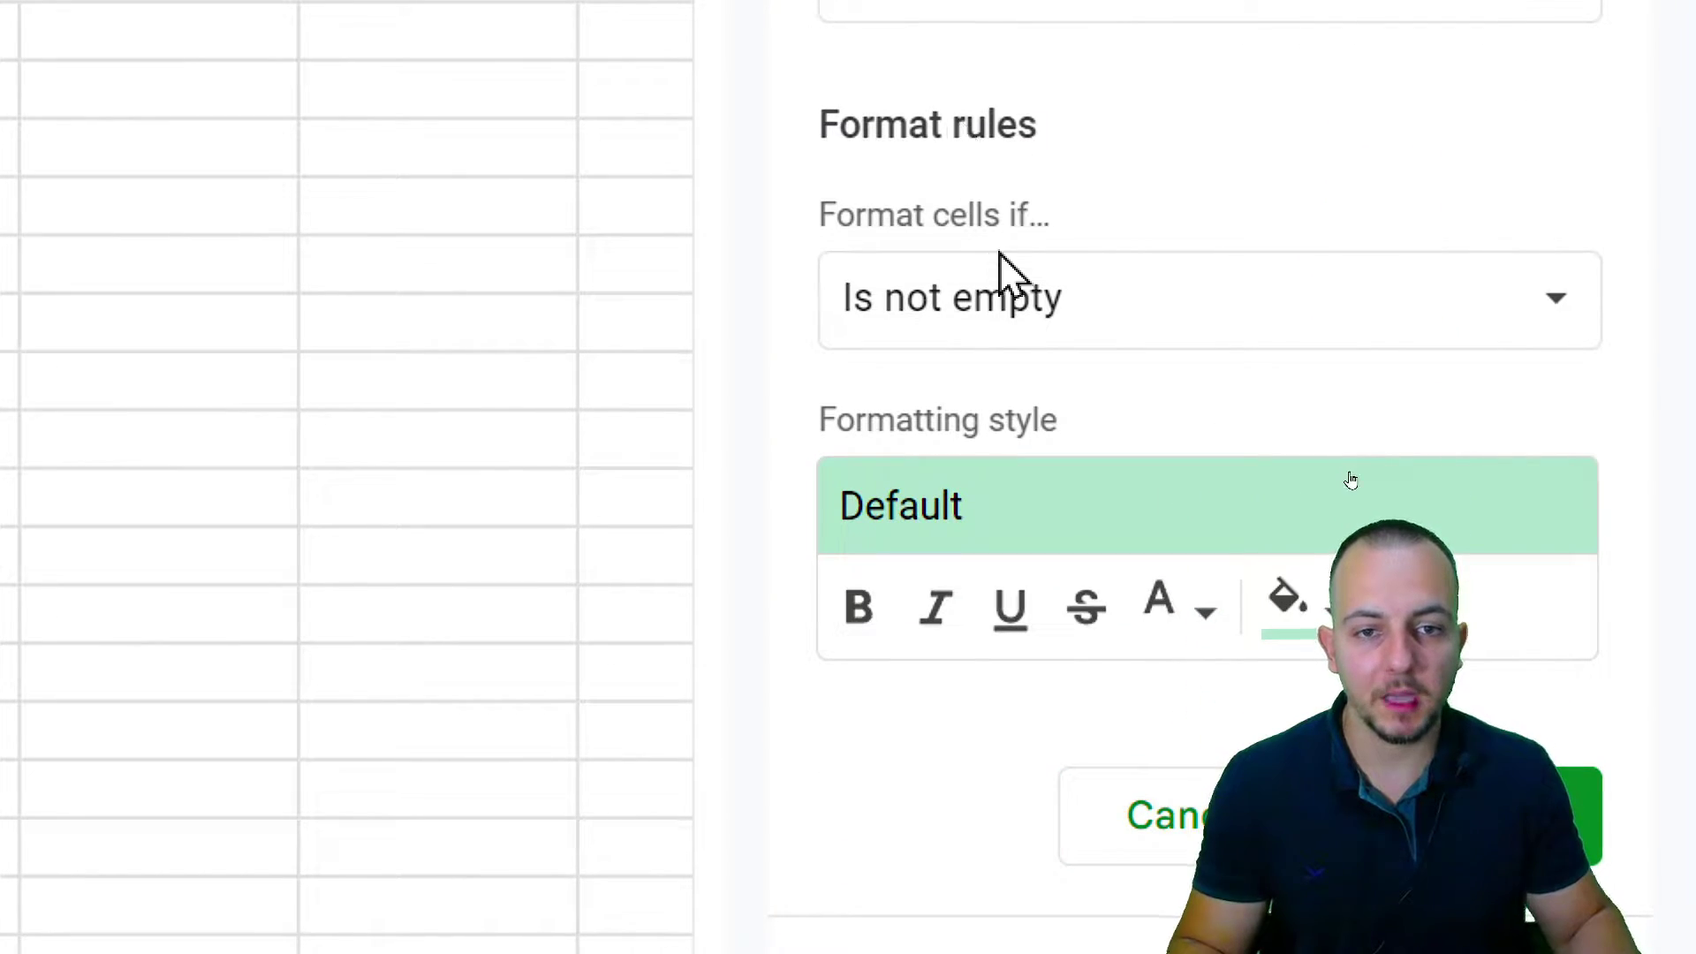
pyautogui.click(1043, 305)
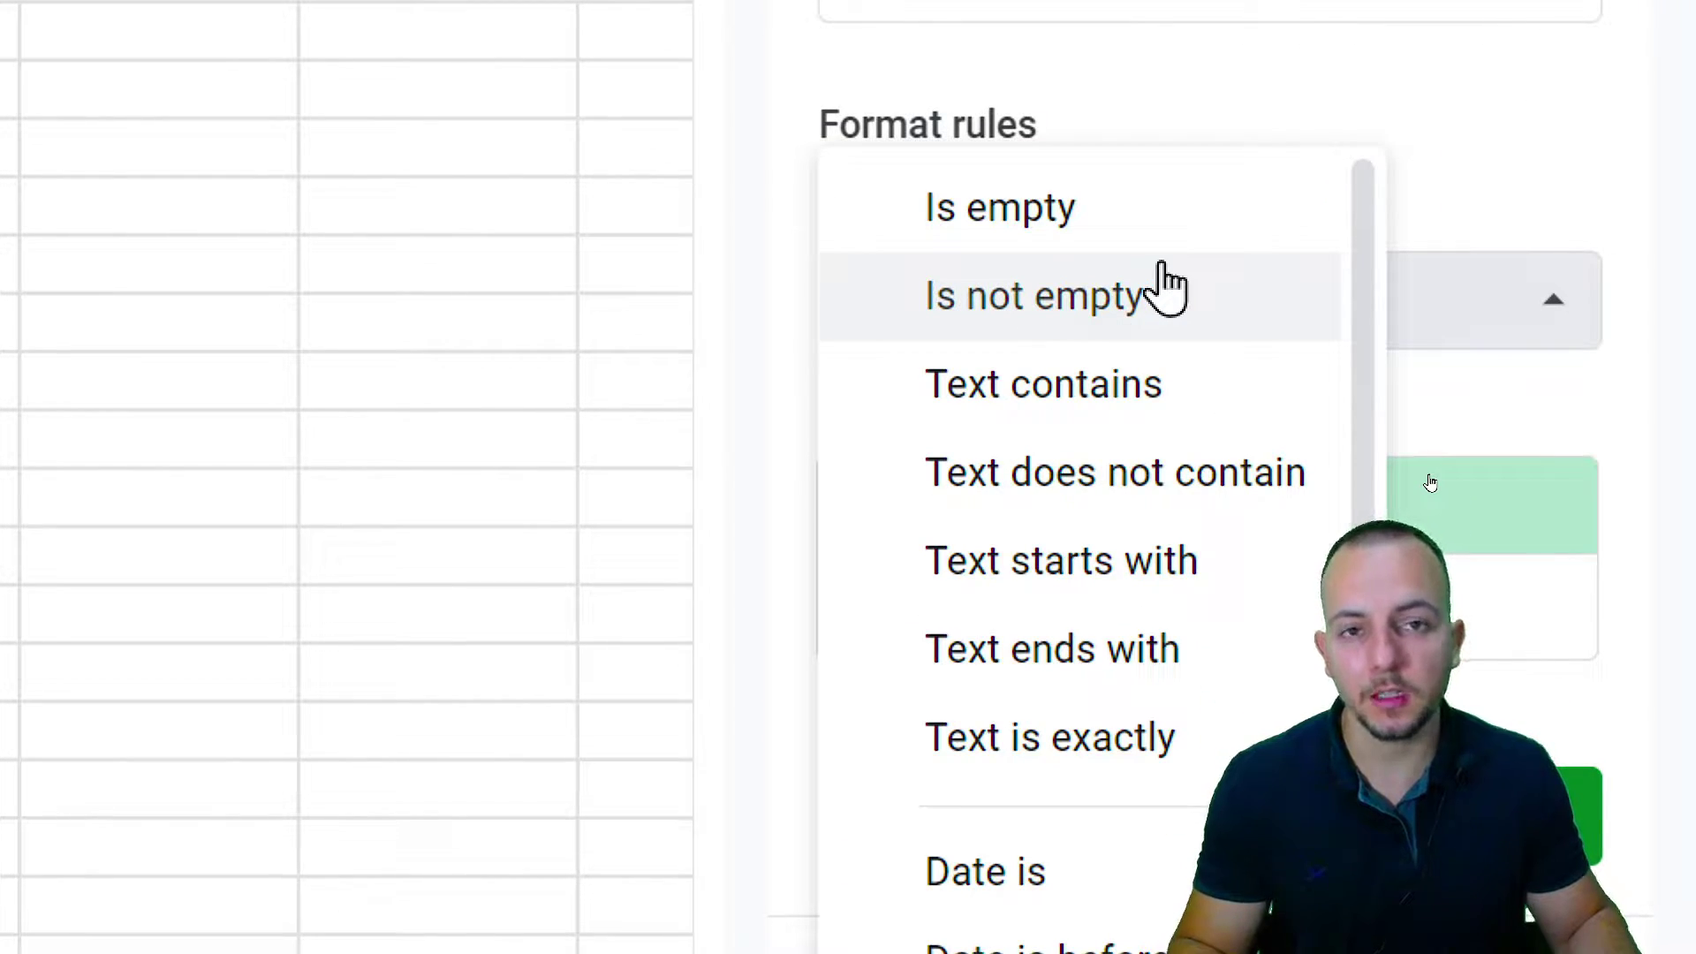
pyautogui.scroll(-10, 1369, 199)
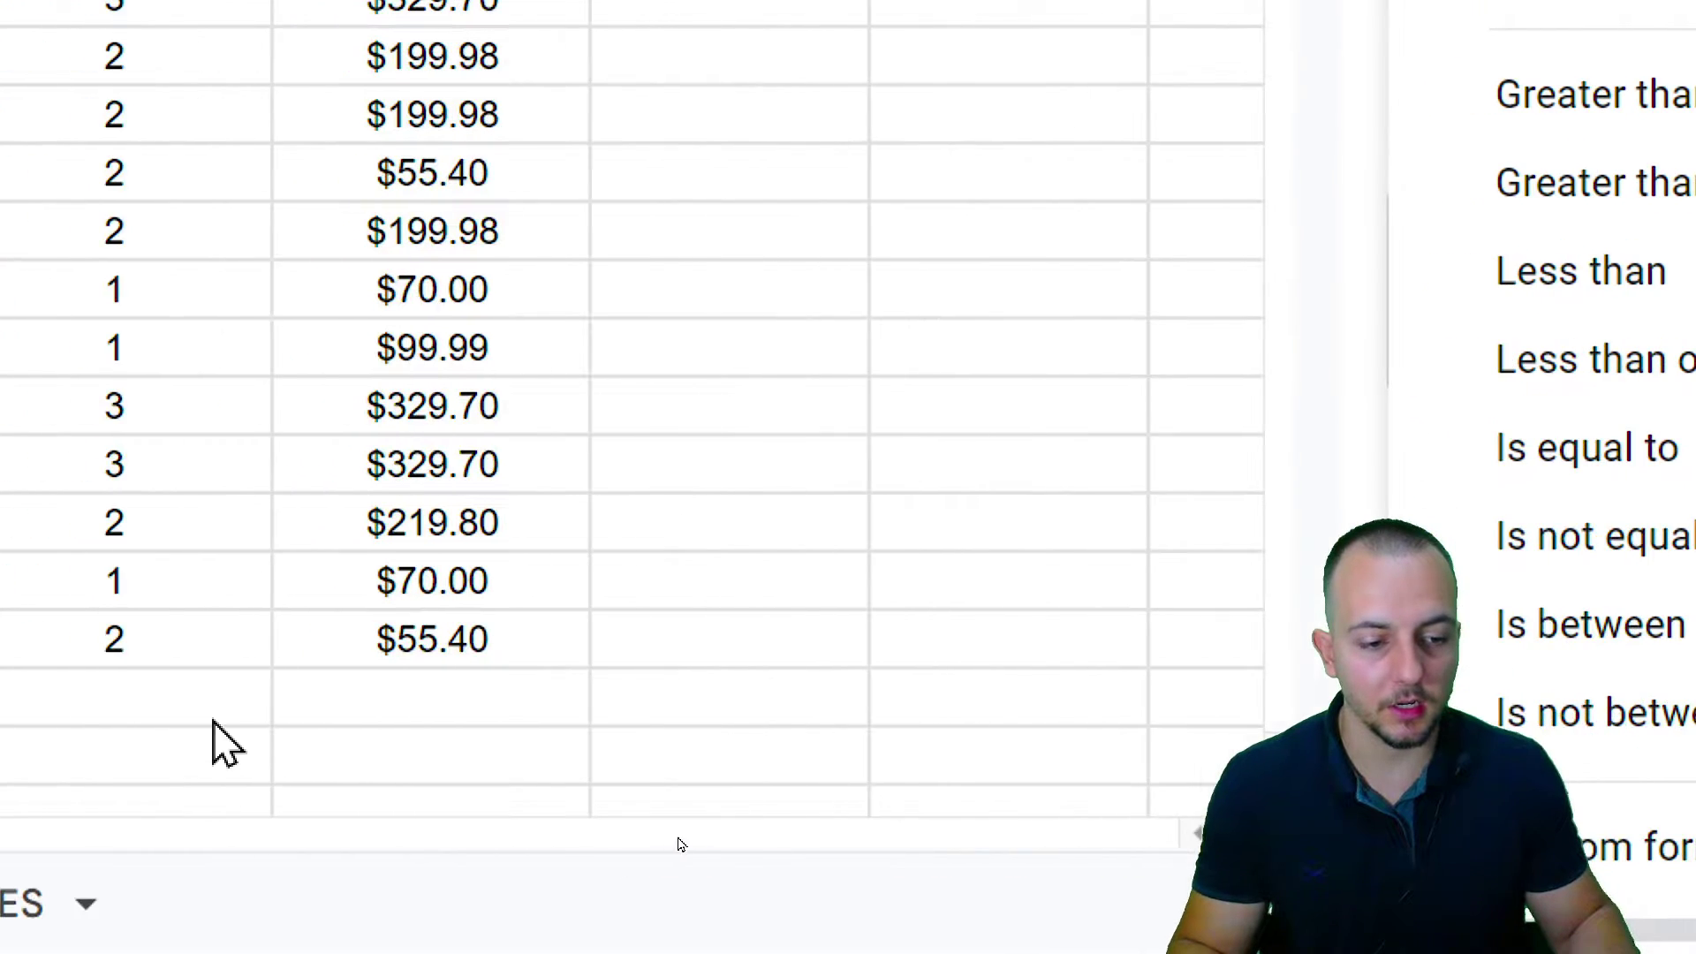
# Set the rule's condition to 'Custom formula is', leaving the formula box empty.
pyautogui.click(1155, 883)
pyautogui.click(1339, 153)
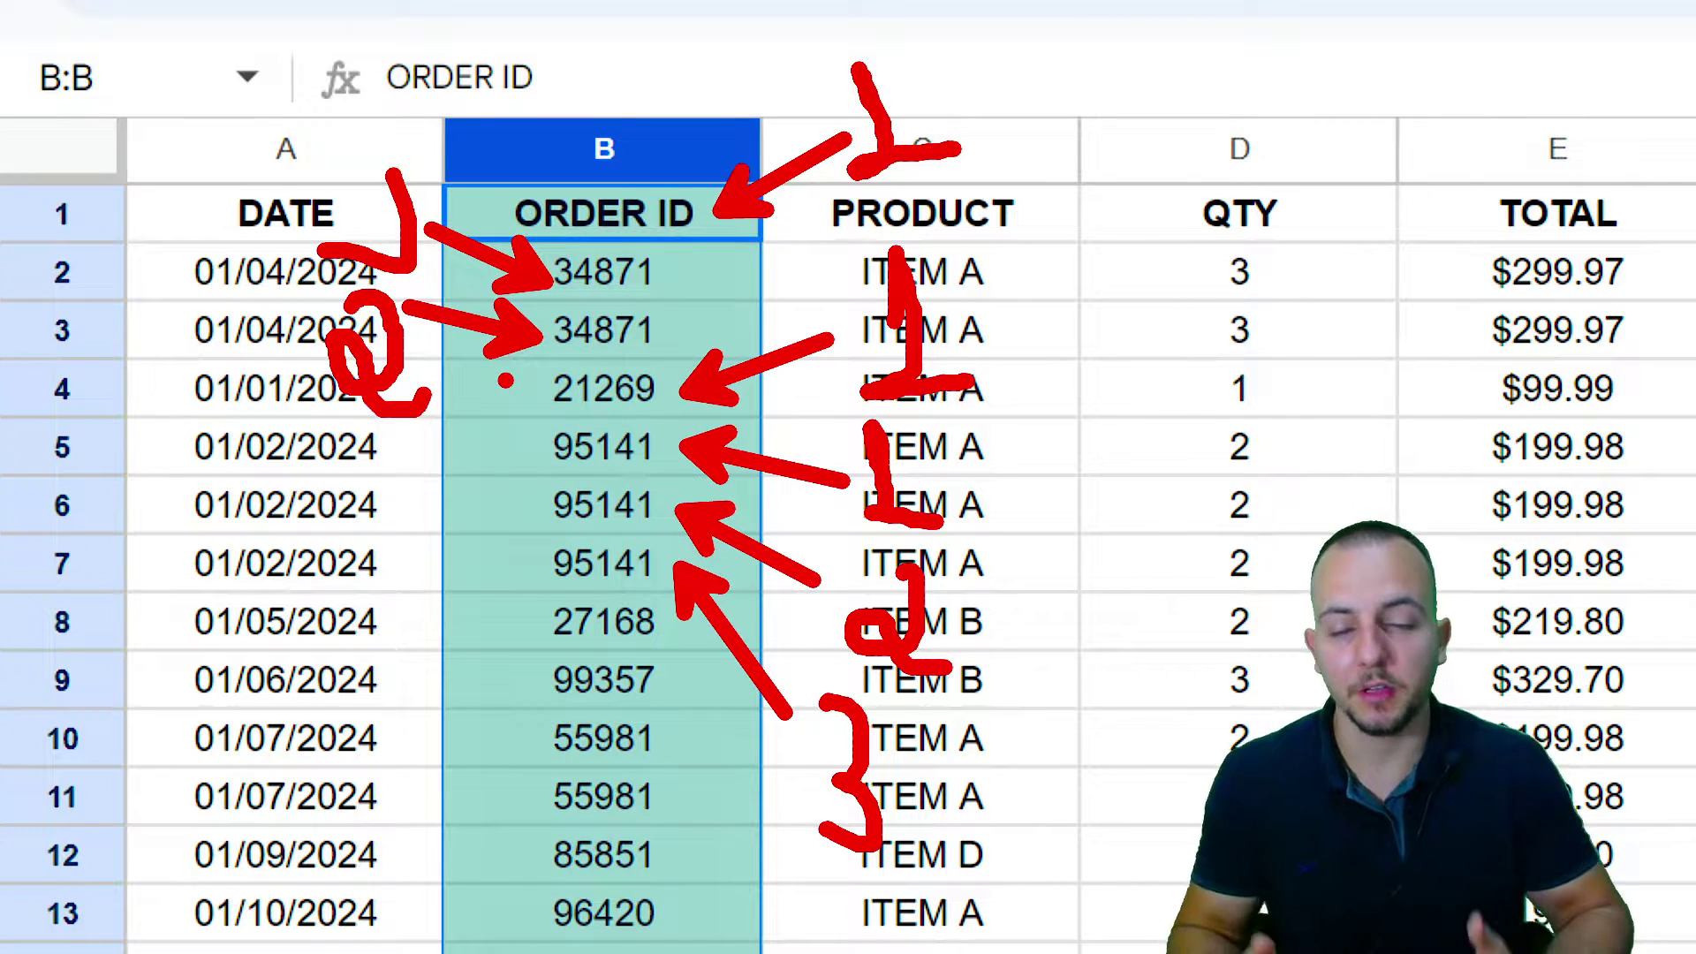
pyautogui.press('Escape')
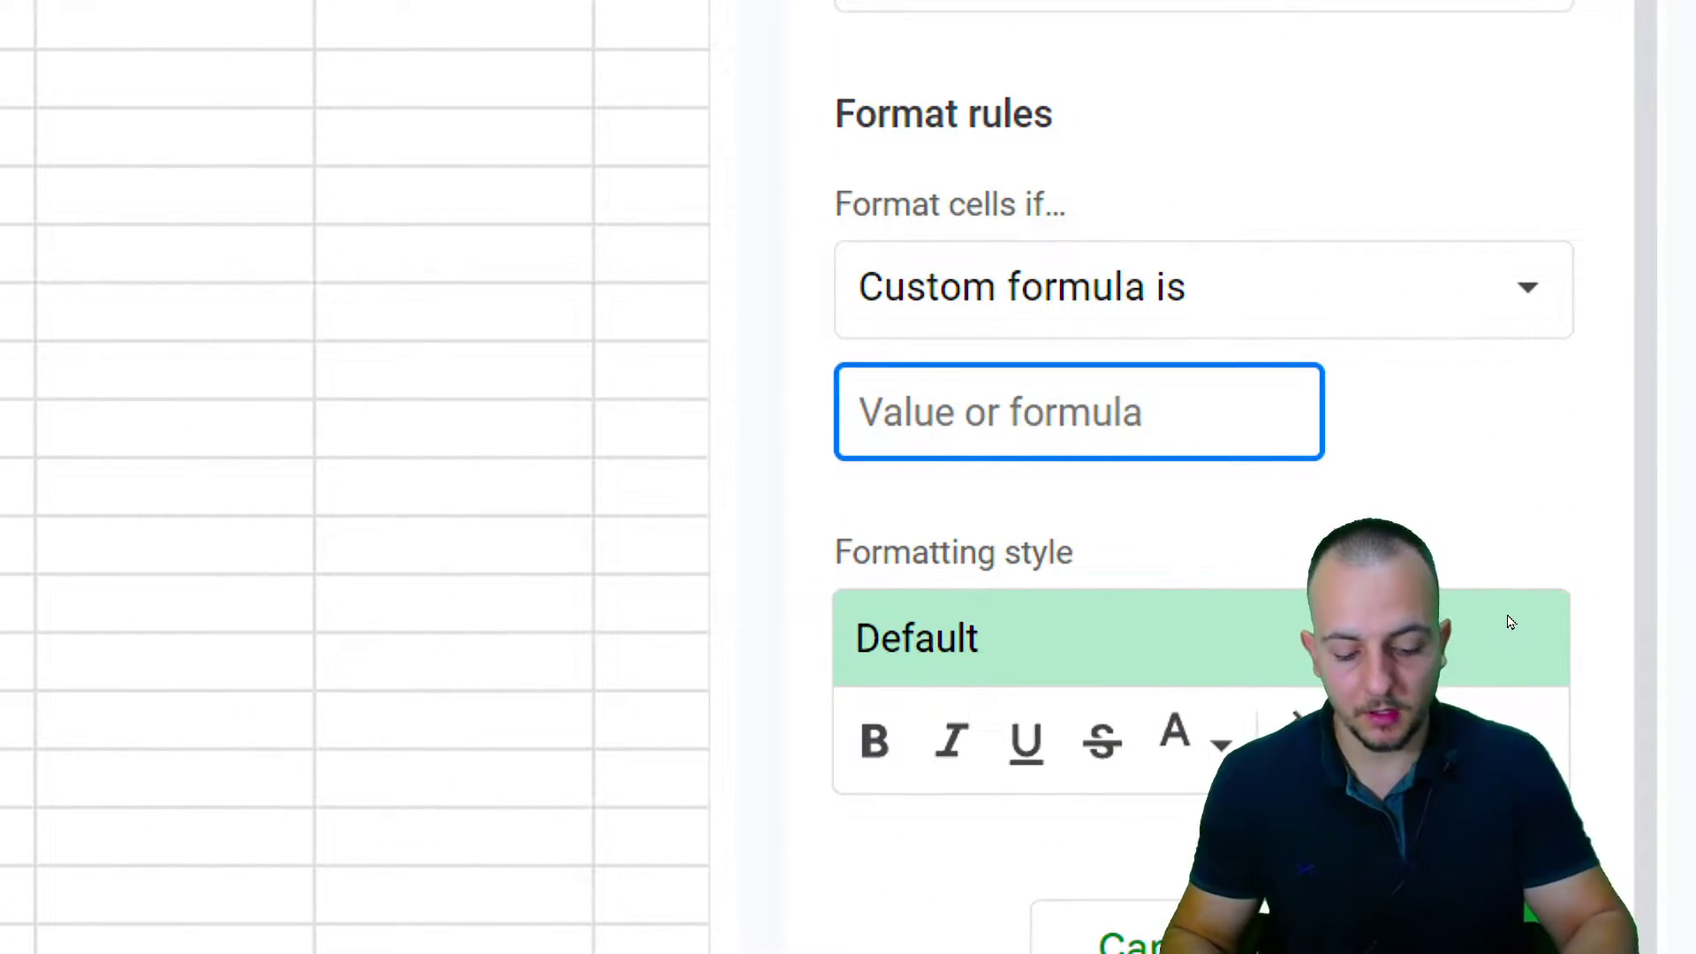
# Enter =countif(B:B,b1)>1 so repeated IDs like 34871, 95141 and 55981 turn green.
pyautogui.write('=')
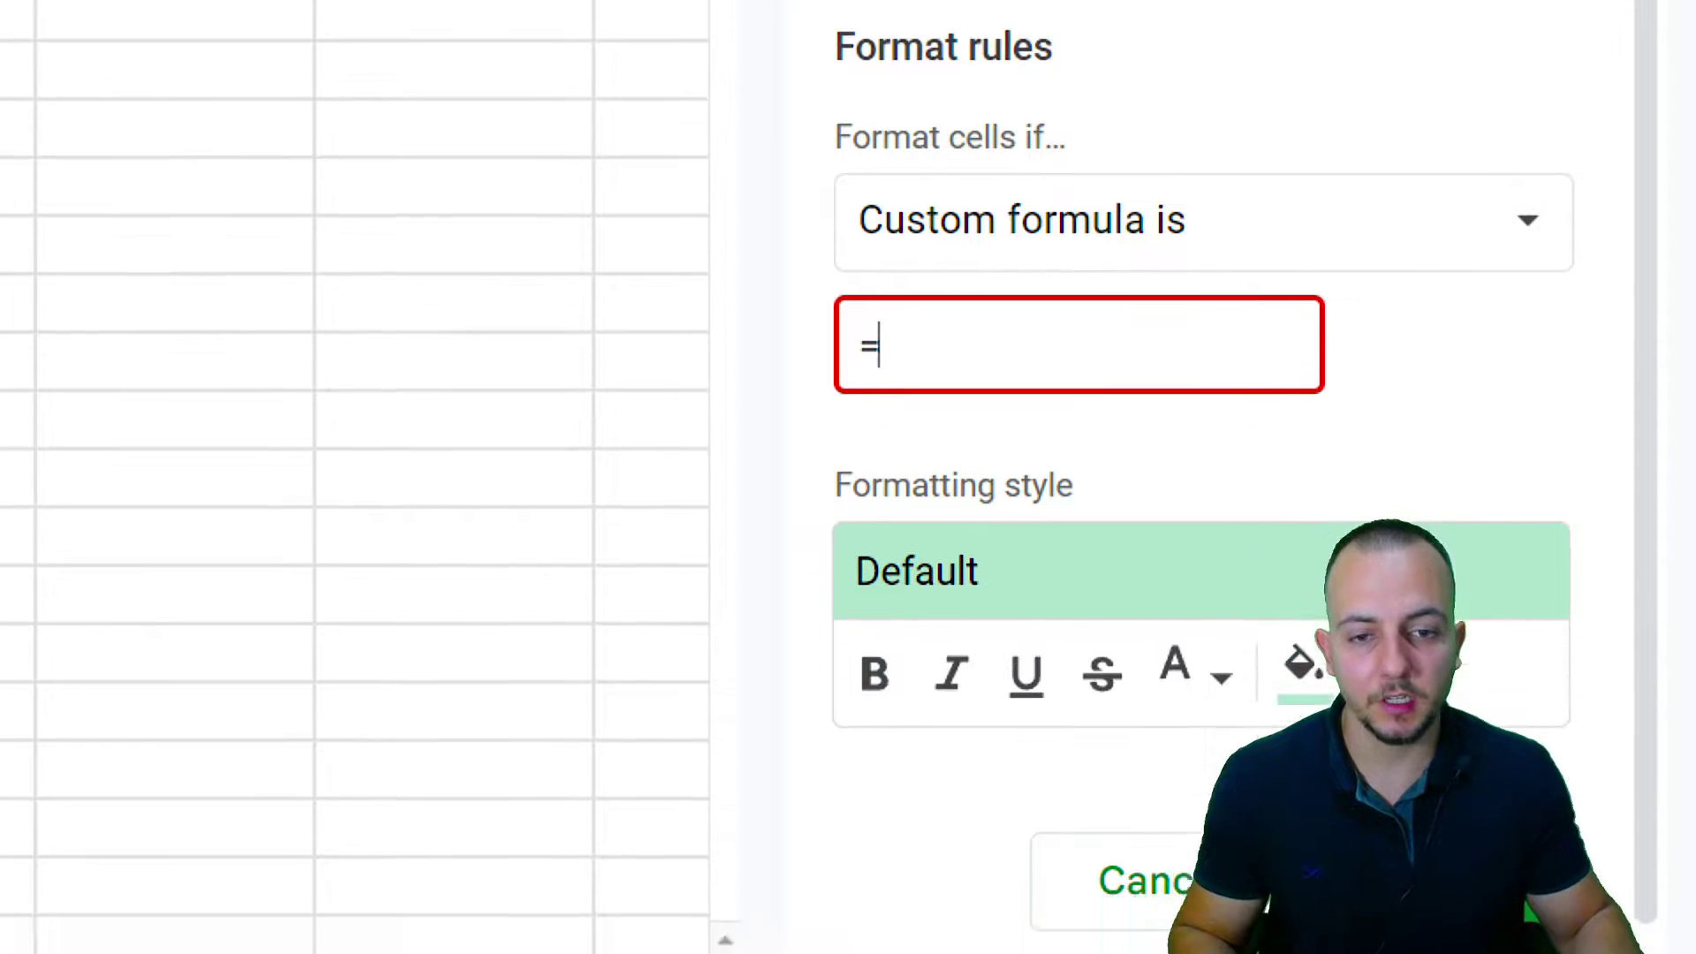
pyautogui.write('countif')
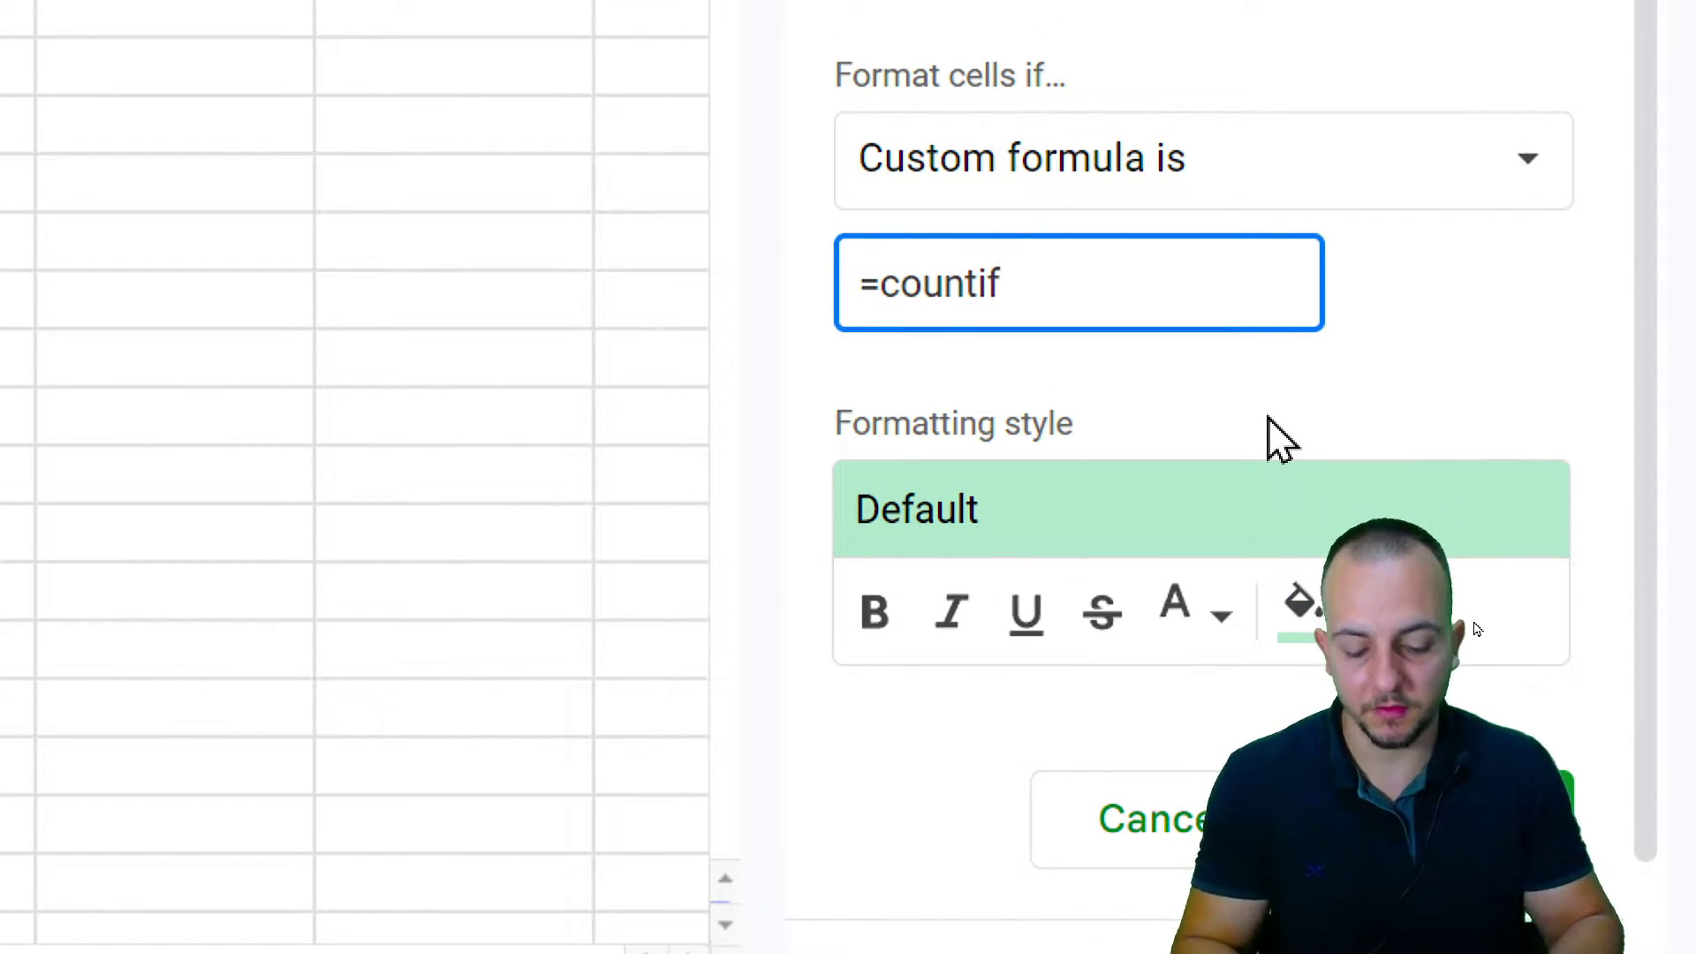
pyautogui.write('(')
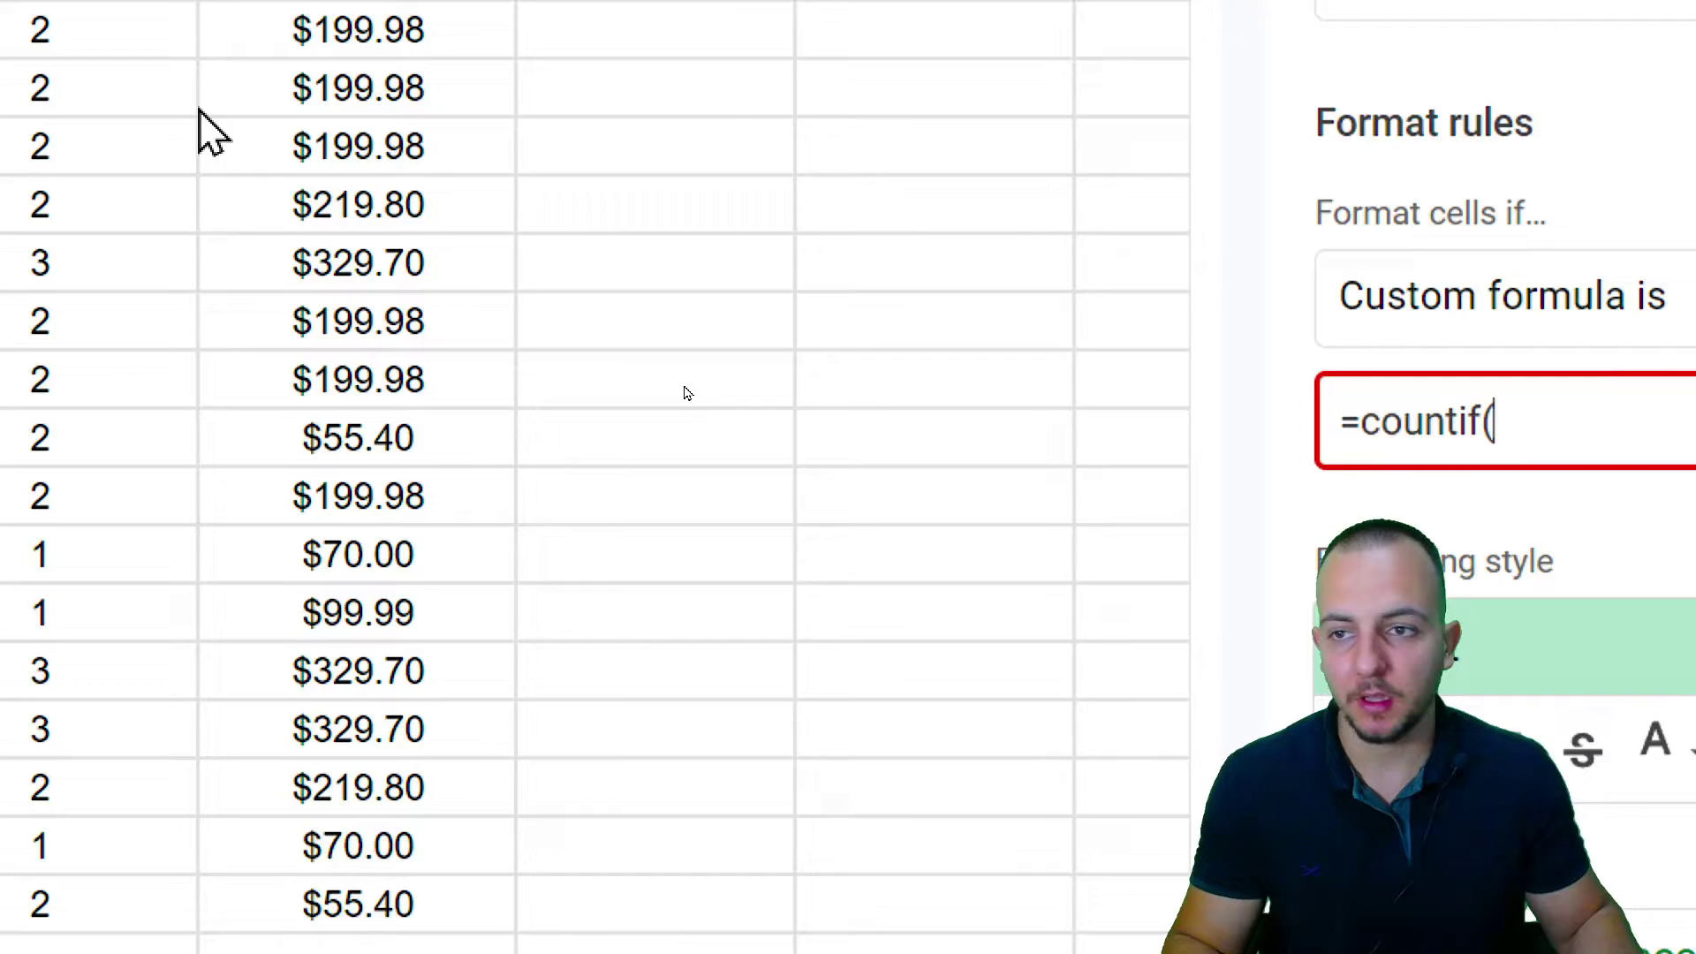
pyautogui.click(192, 104)
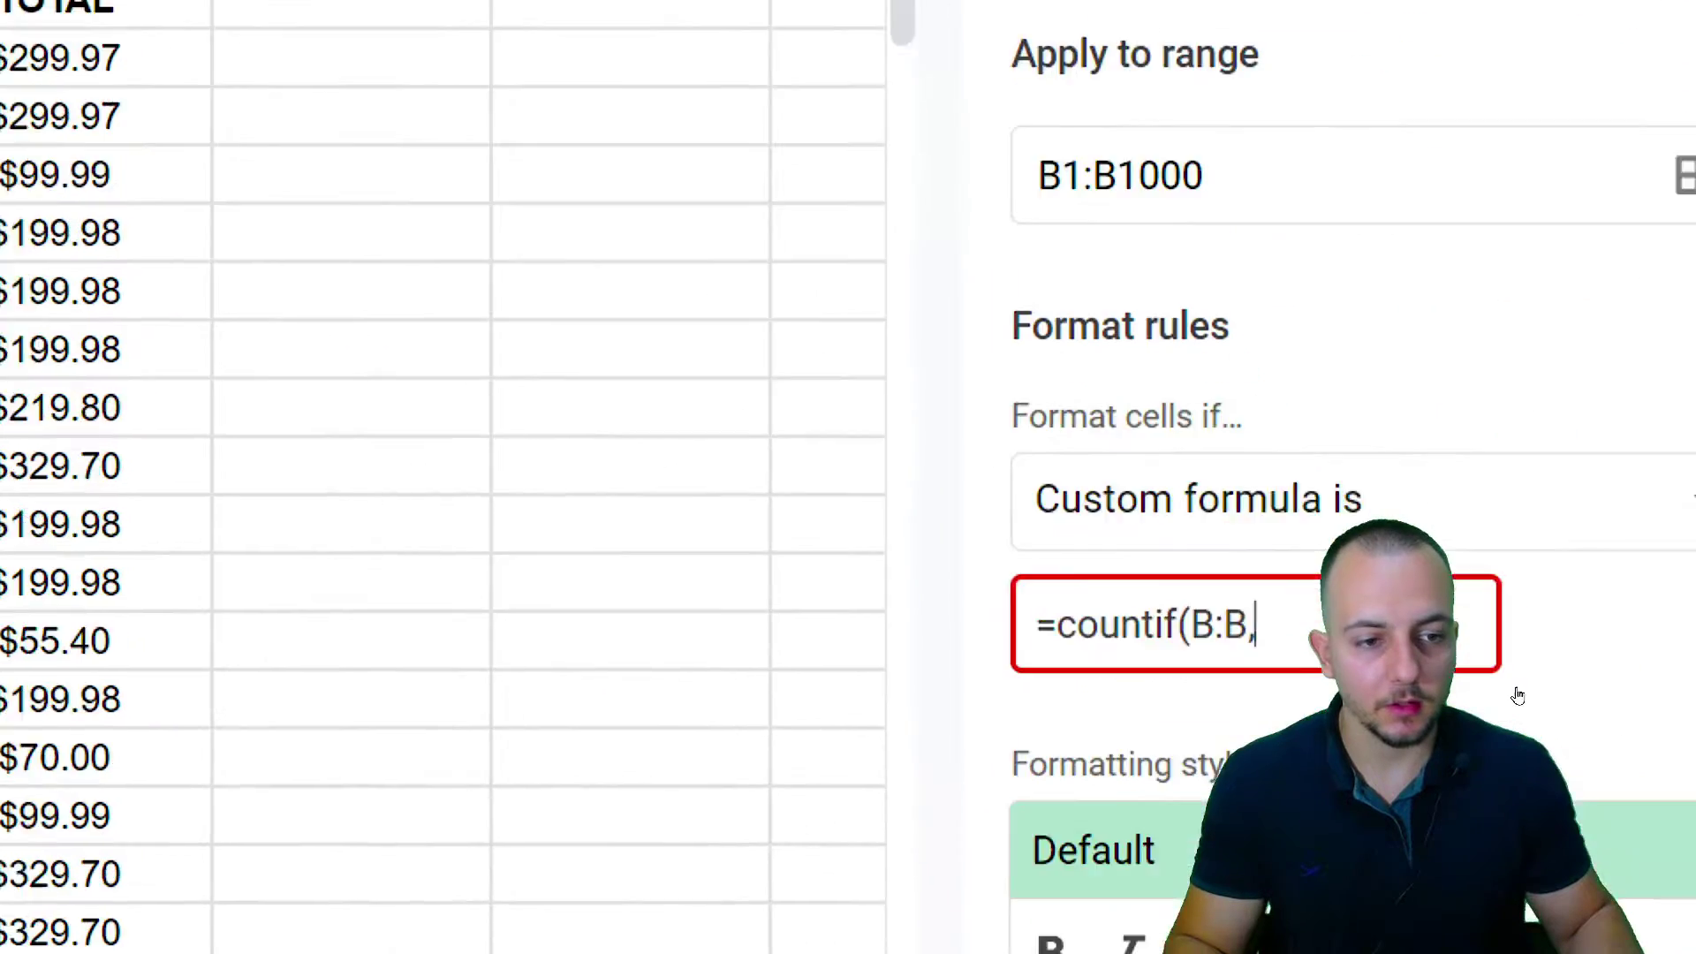
pyautogui.write(',b1')
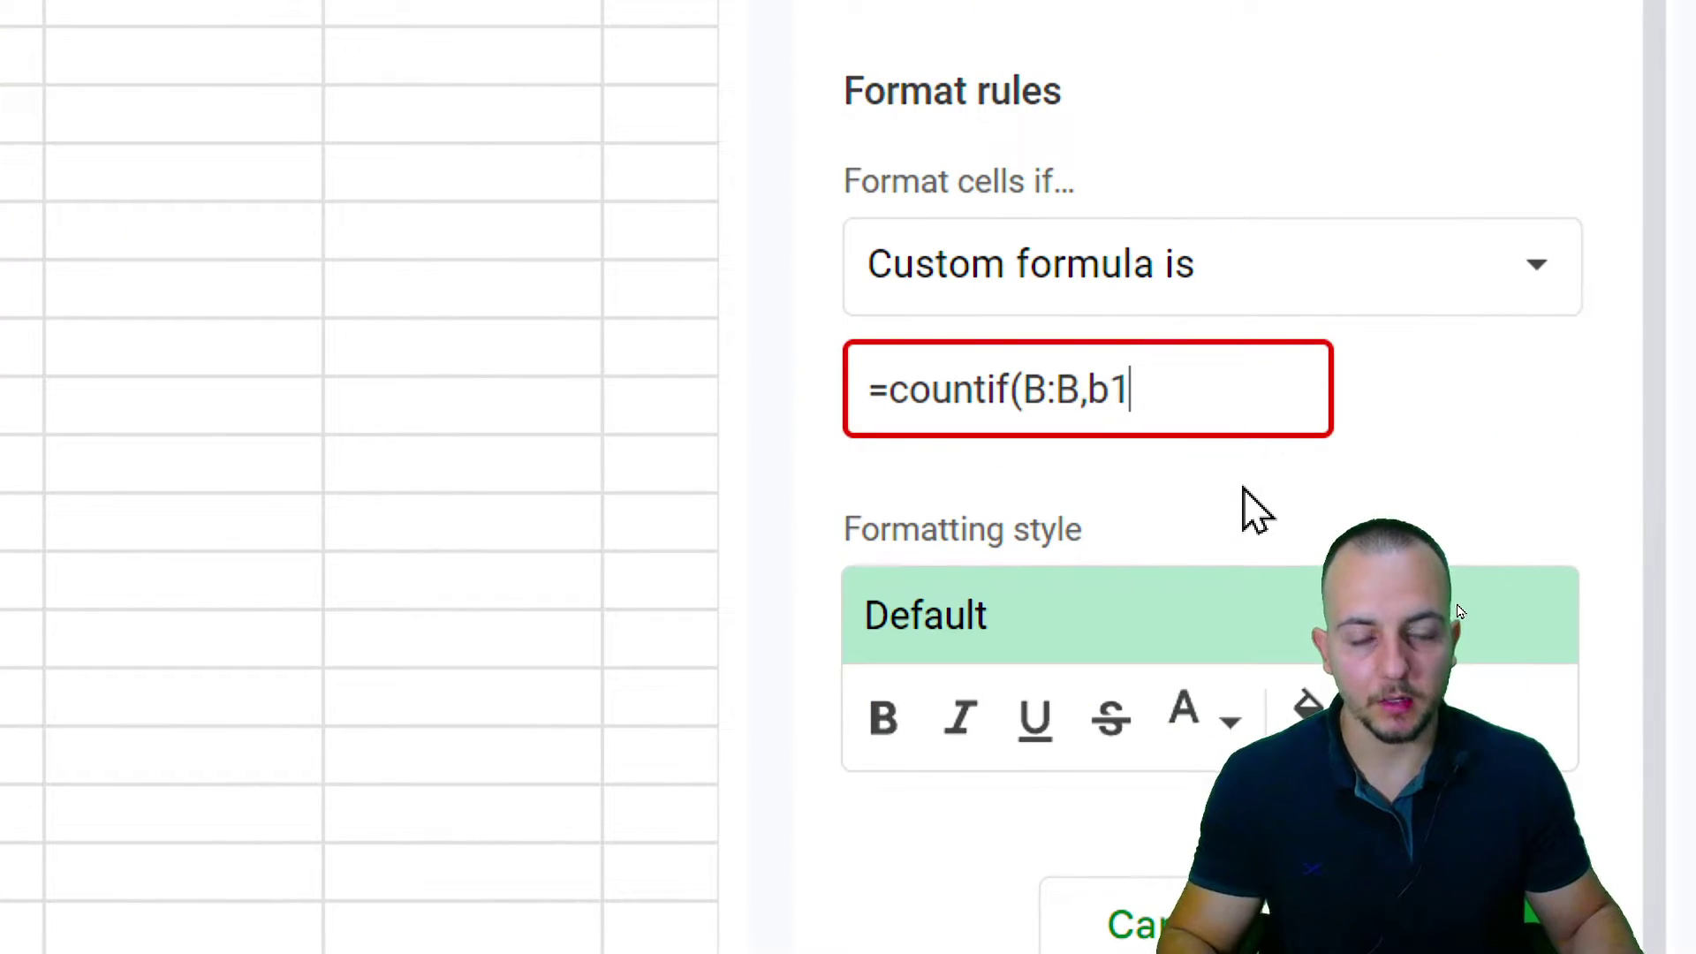
pyautogui.write(')')
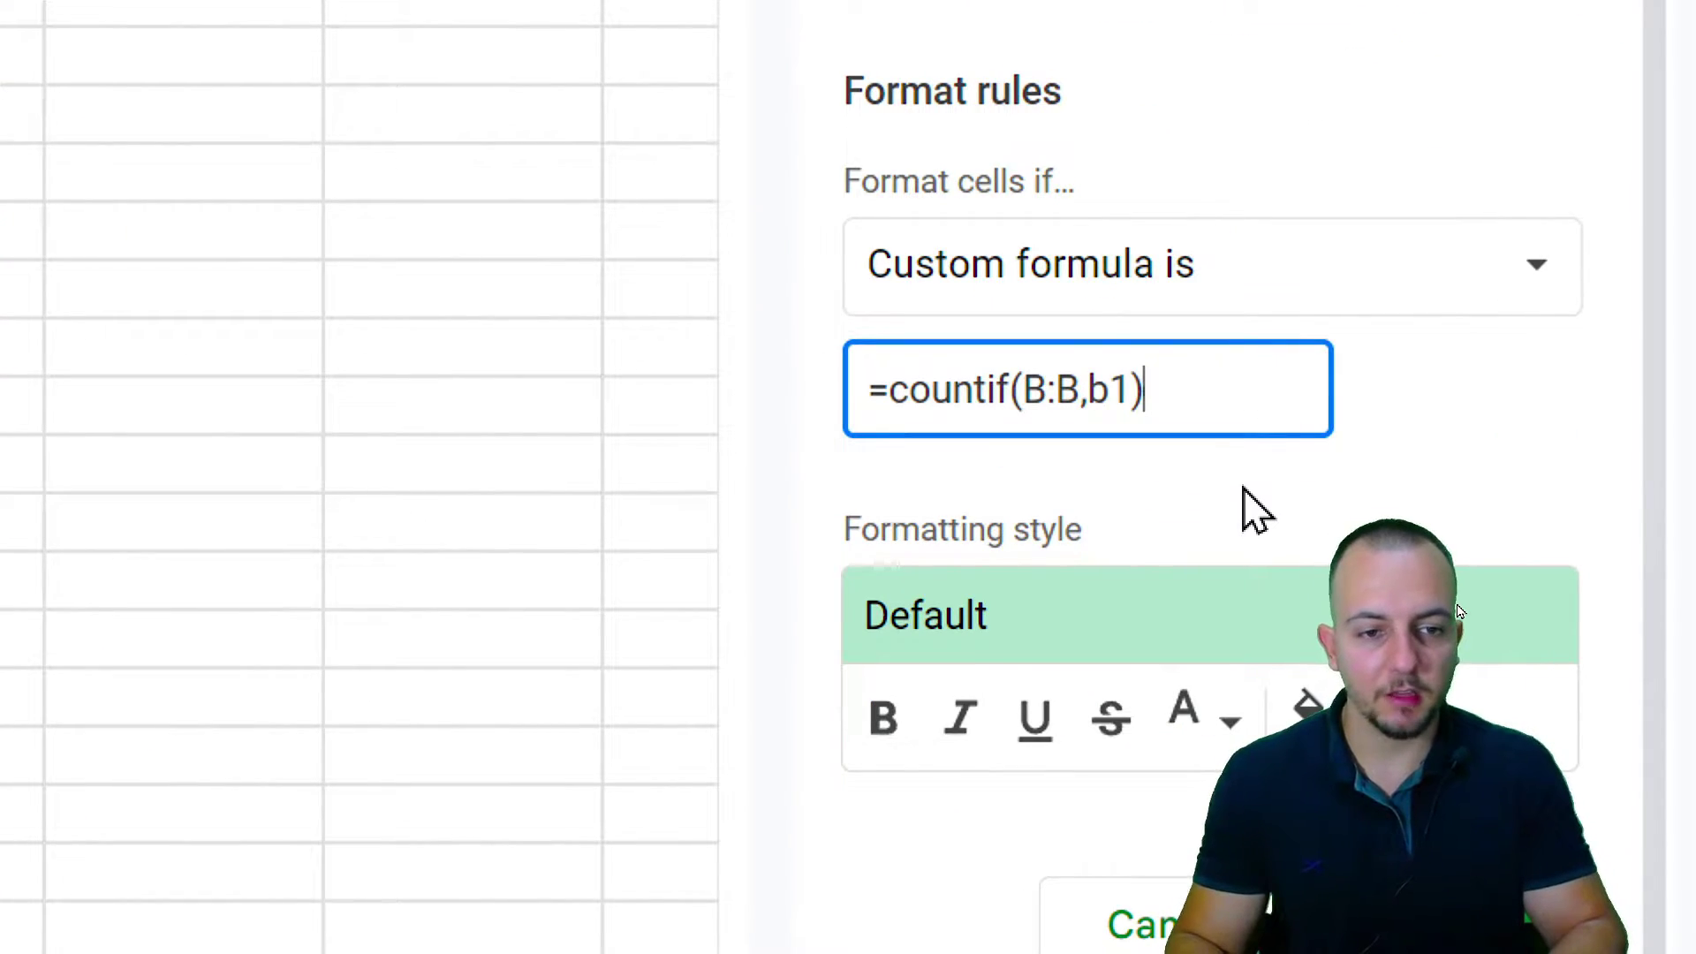
pyautogui.write('>1')
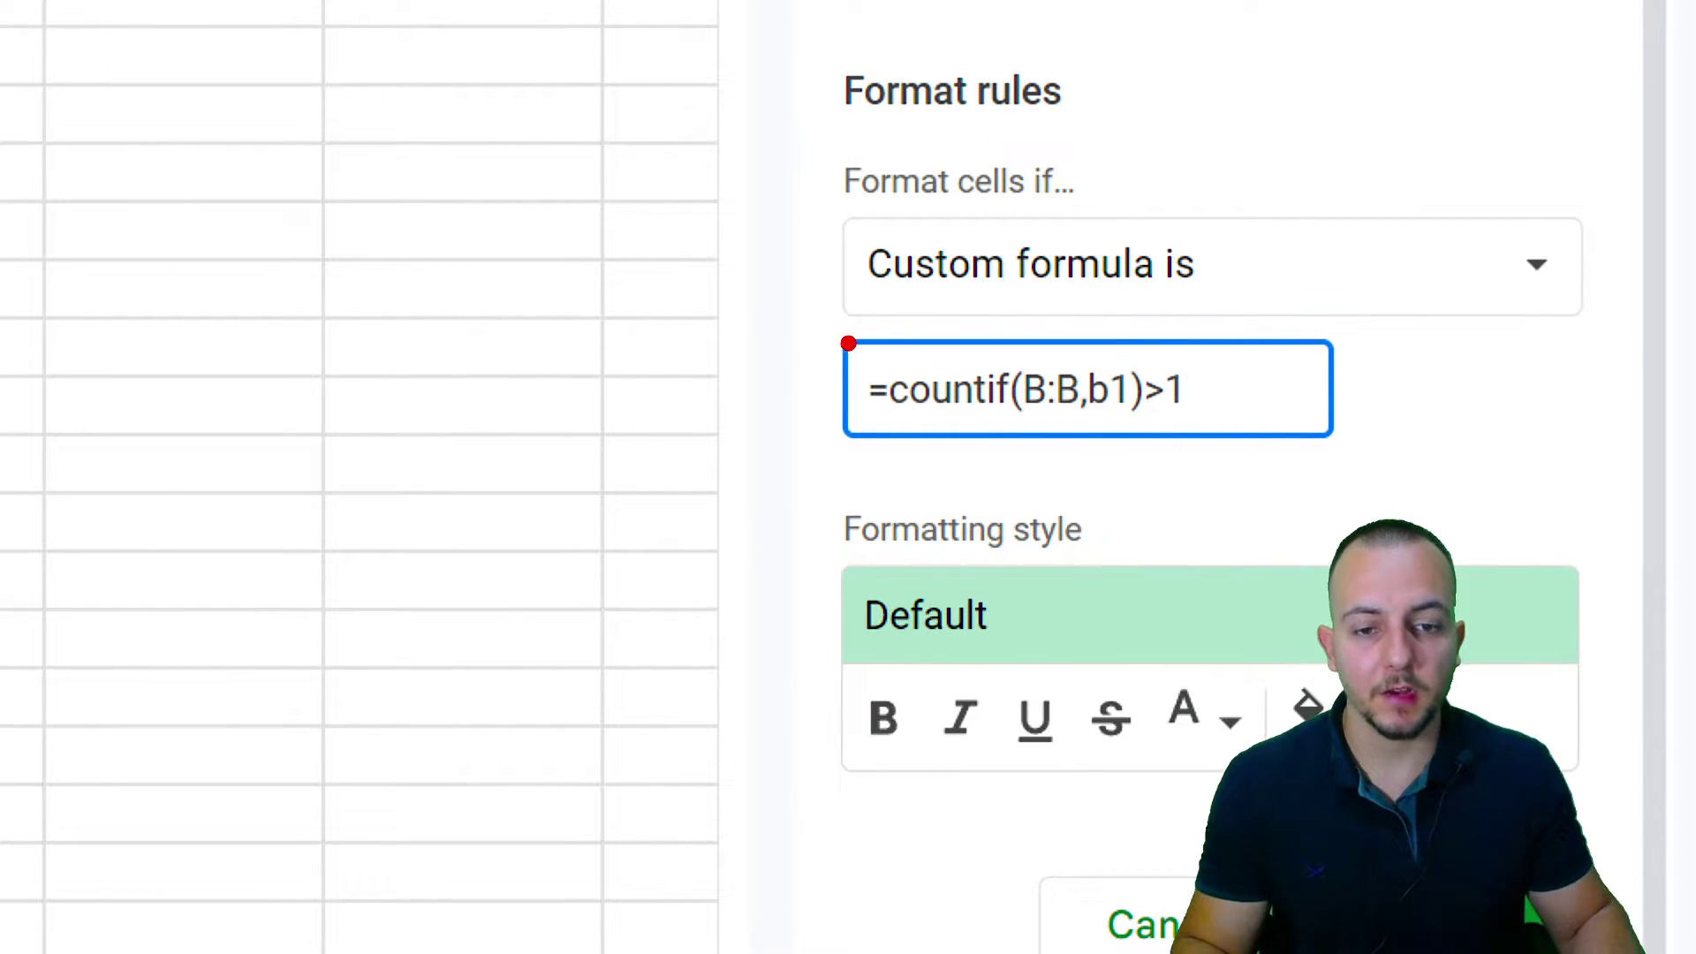
pyautogui.moveTo(848, 342)
pyautogui.mouseDown()
pyautogui.moveTo(1204, 432)
pyautogui.moveTo(1440, 351)
pyautogui.mouseUp()
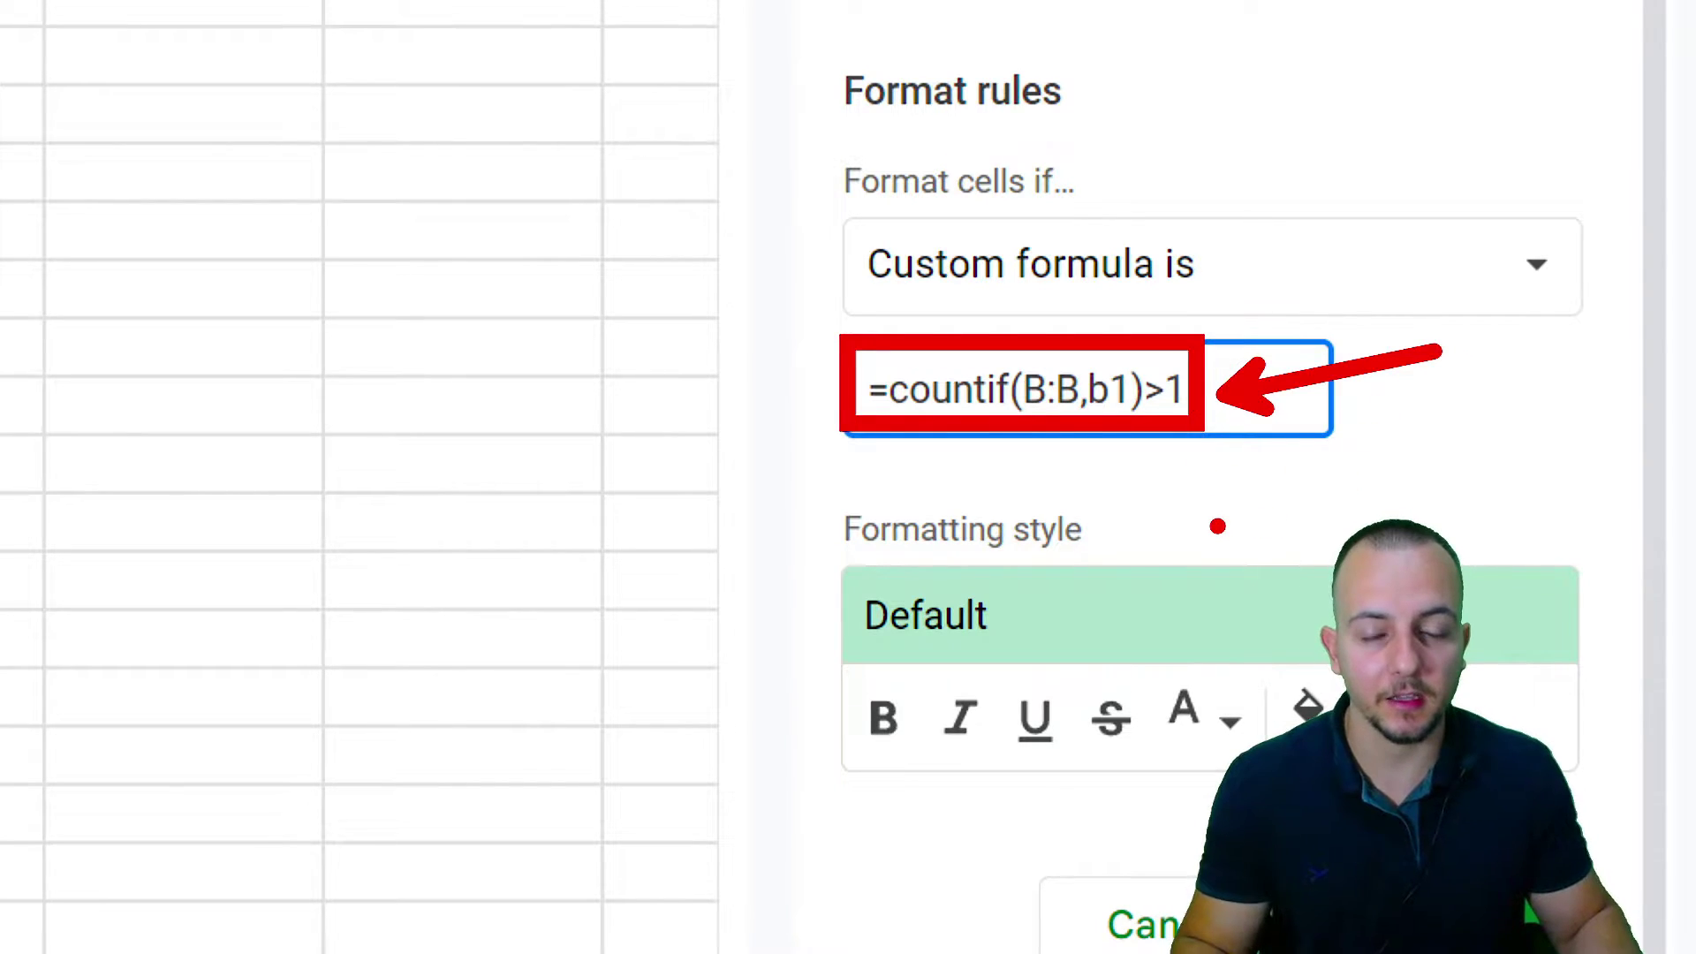
pyautogui.press('Escape')
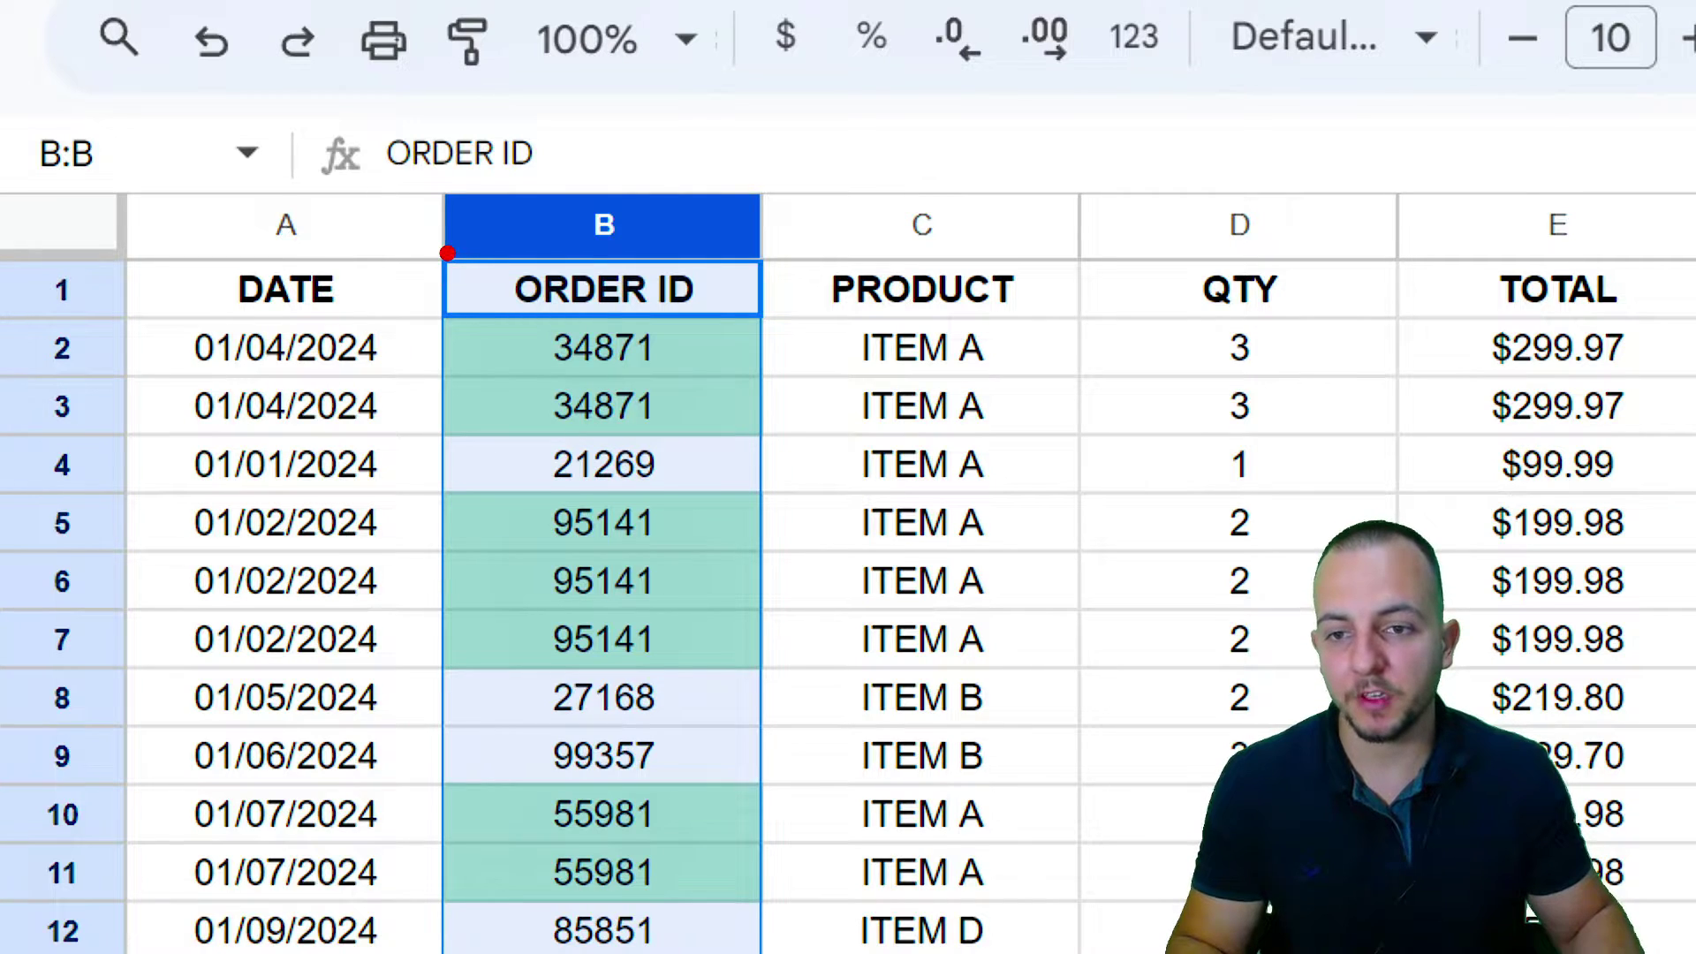
pyautogui.moveTo(443, 253)
pyautogui.mouseDown()
pyautogui.moveTo(715, 730)
pyautogui.moveTo(774, 951)
pyautogui.mouseUp()
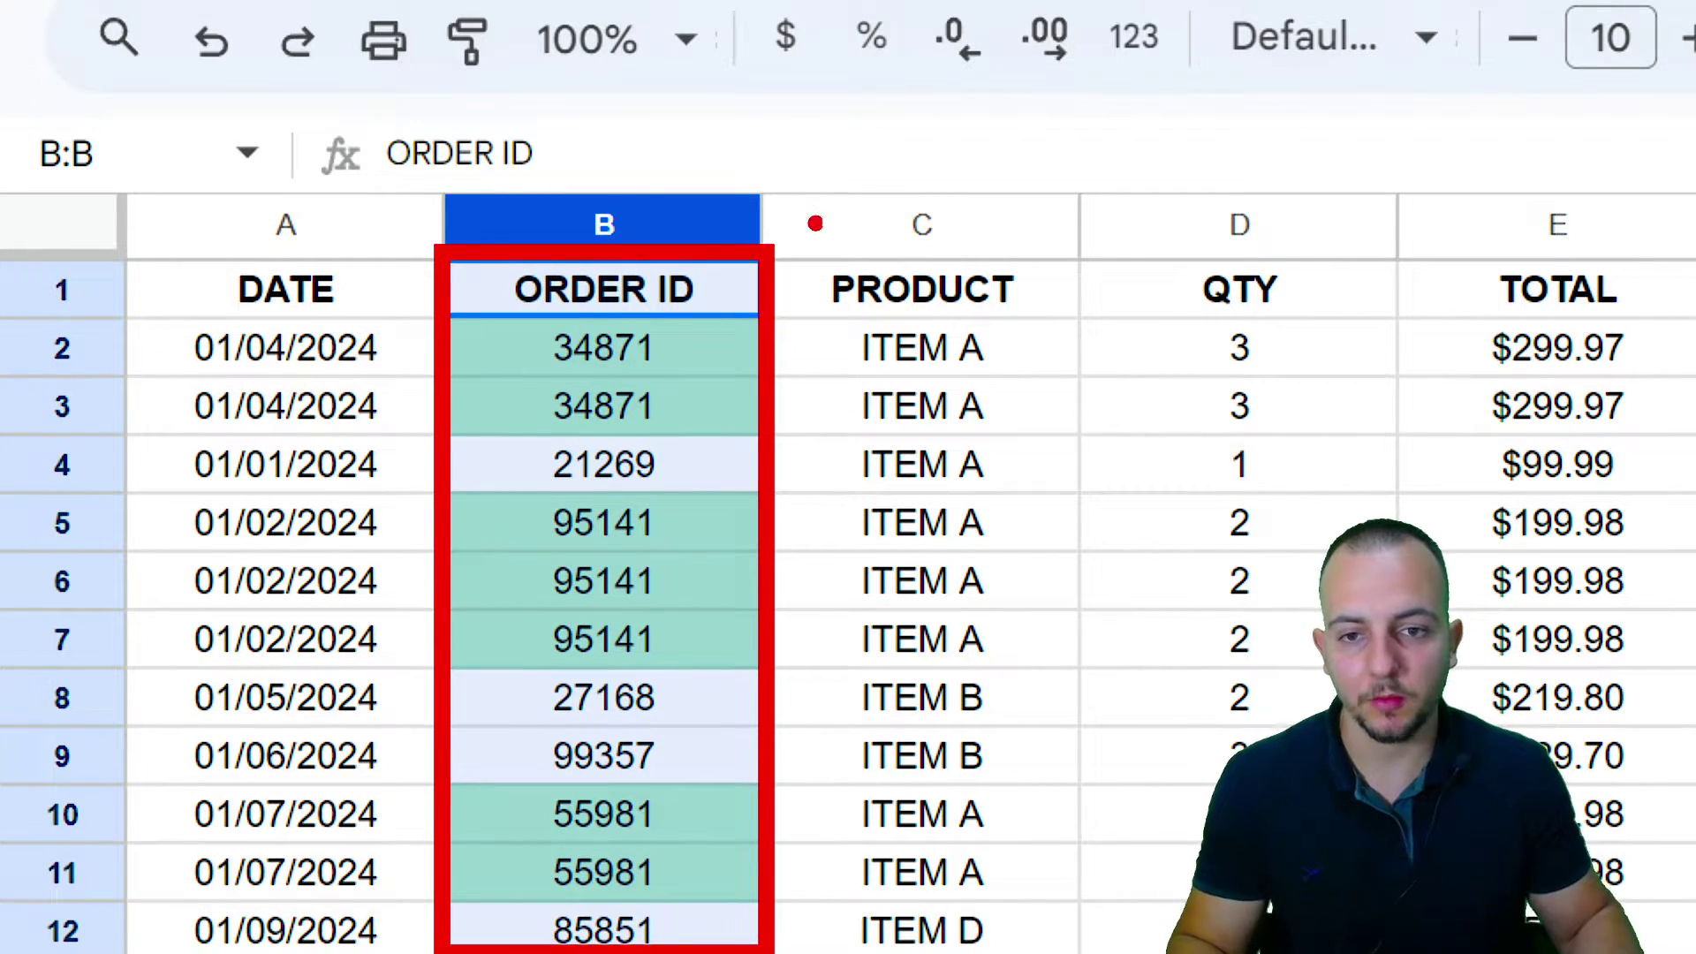
pyautogui.moveTo(807, 111)
pyautogui.mouseDown()
pyautogui.moveTo(861, 132)
pyautogui.moveTo(822, 199)
pyautogui.mouseUp()
pyautogui.moveTo(980, 163)
pyautogui.mouseDown()
pyautogui.moveTo(936, 190)
pyautogui.moveTo(1020, 186)
pyautogui.mouseUp()
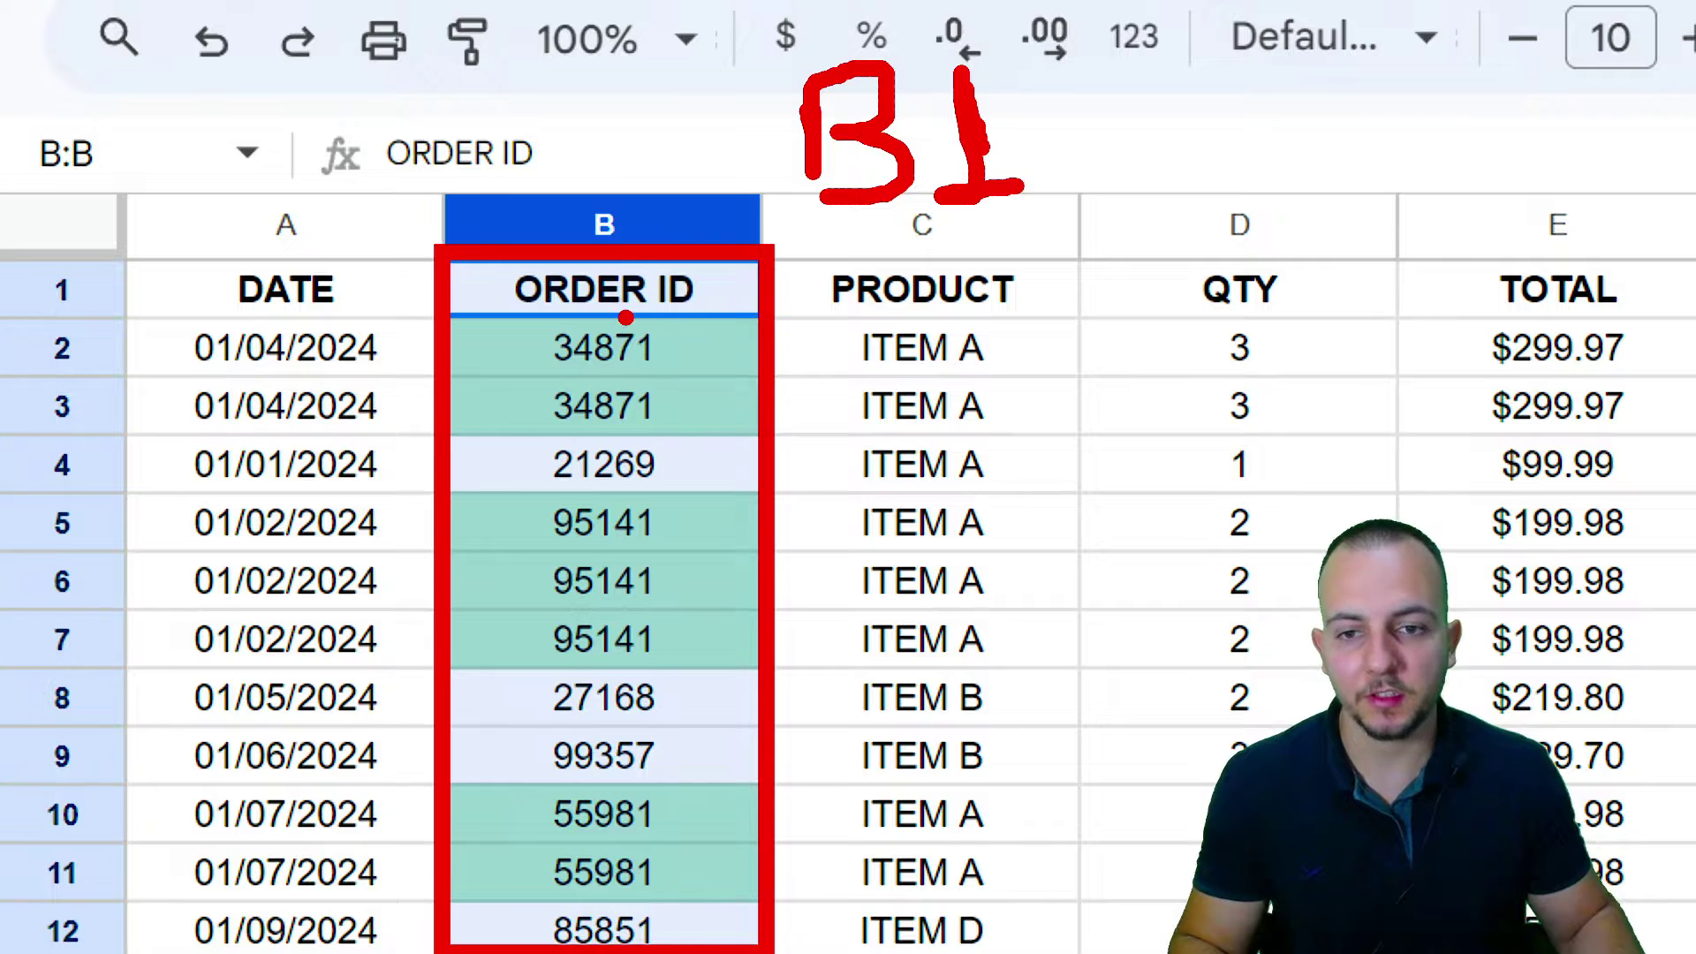
pyautogui.moveTo(499, 237)
pyautogui.mouseDown()
pyautogui.moveTo(650, 226)
pyautogui.moveTo(716, 266)
pyautogui.mouseUp()
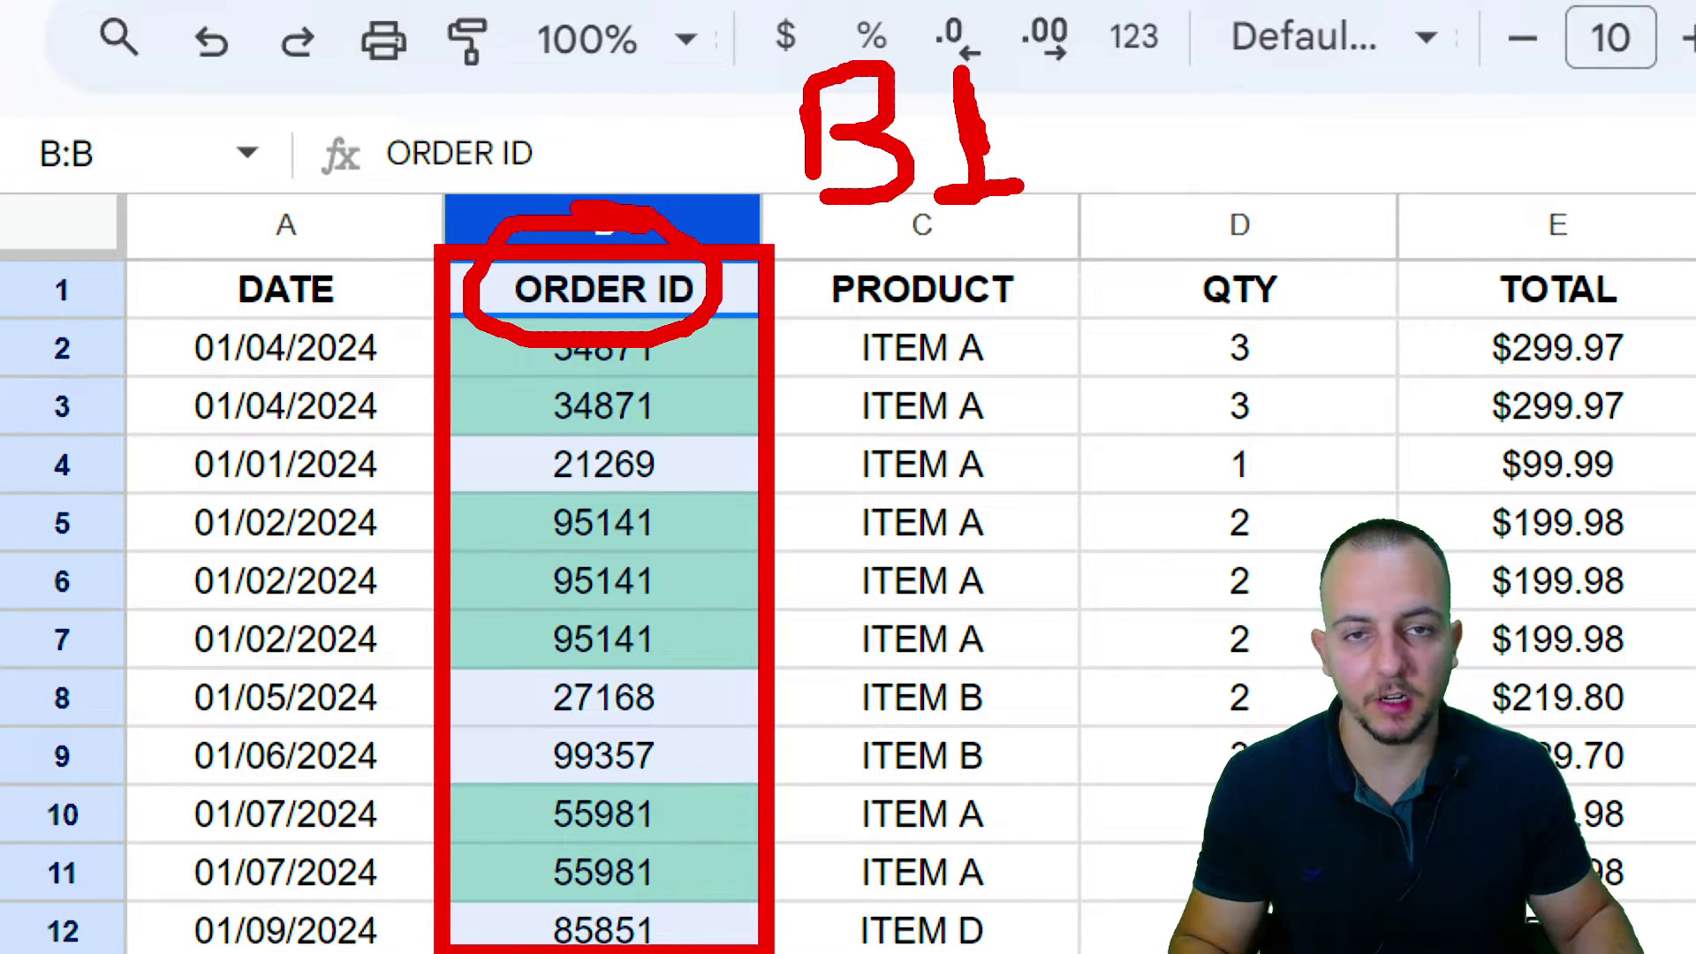
pyautogui.hotkey('ctrl', 'z')
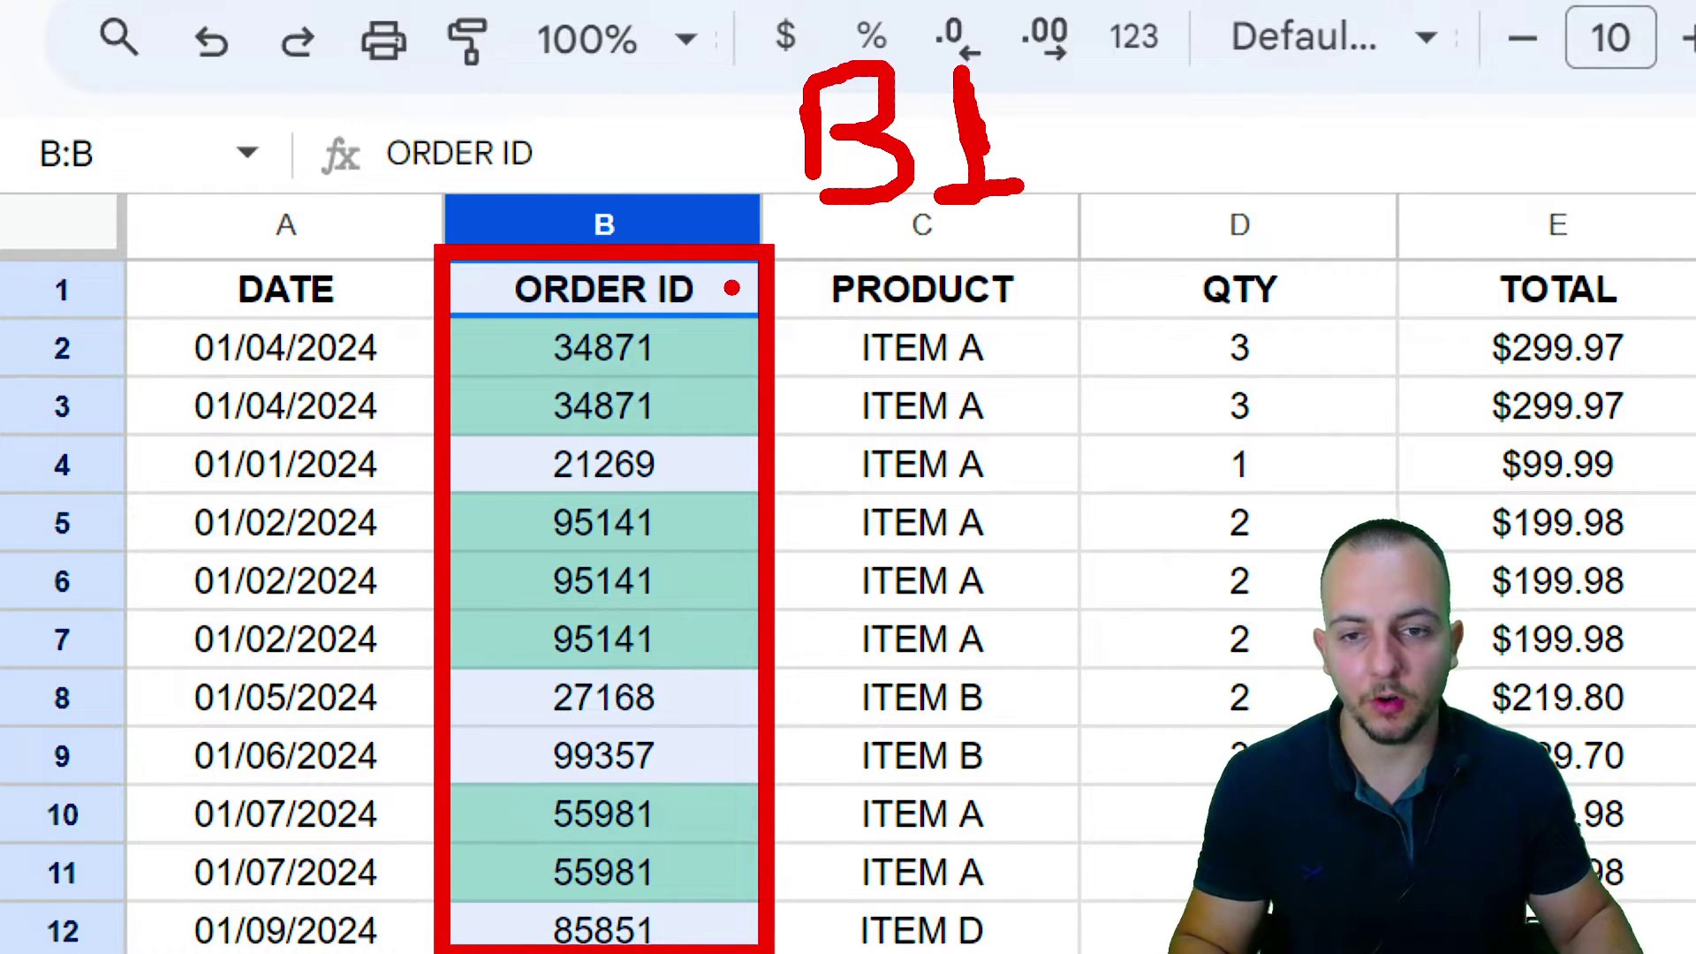
pyautogui.hotkey('ctrl', 'z')
pyautogui.hotkey('ctrl', 'z')
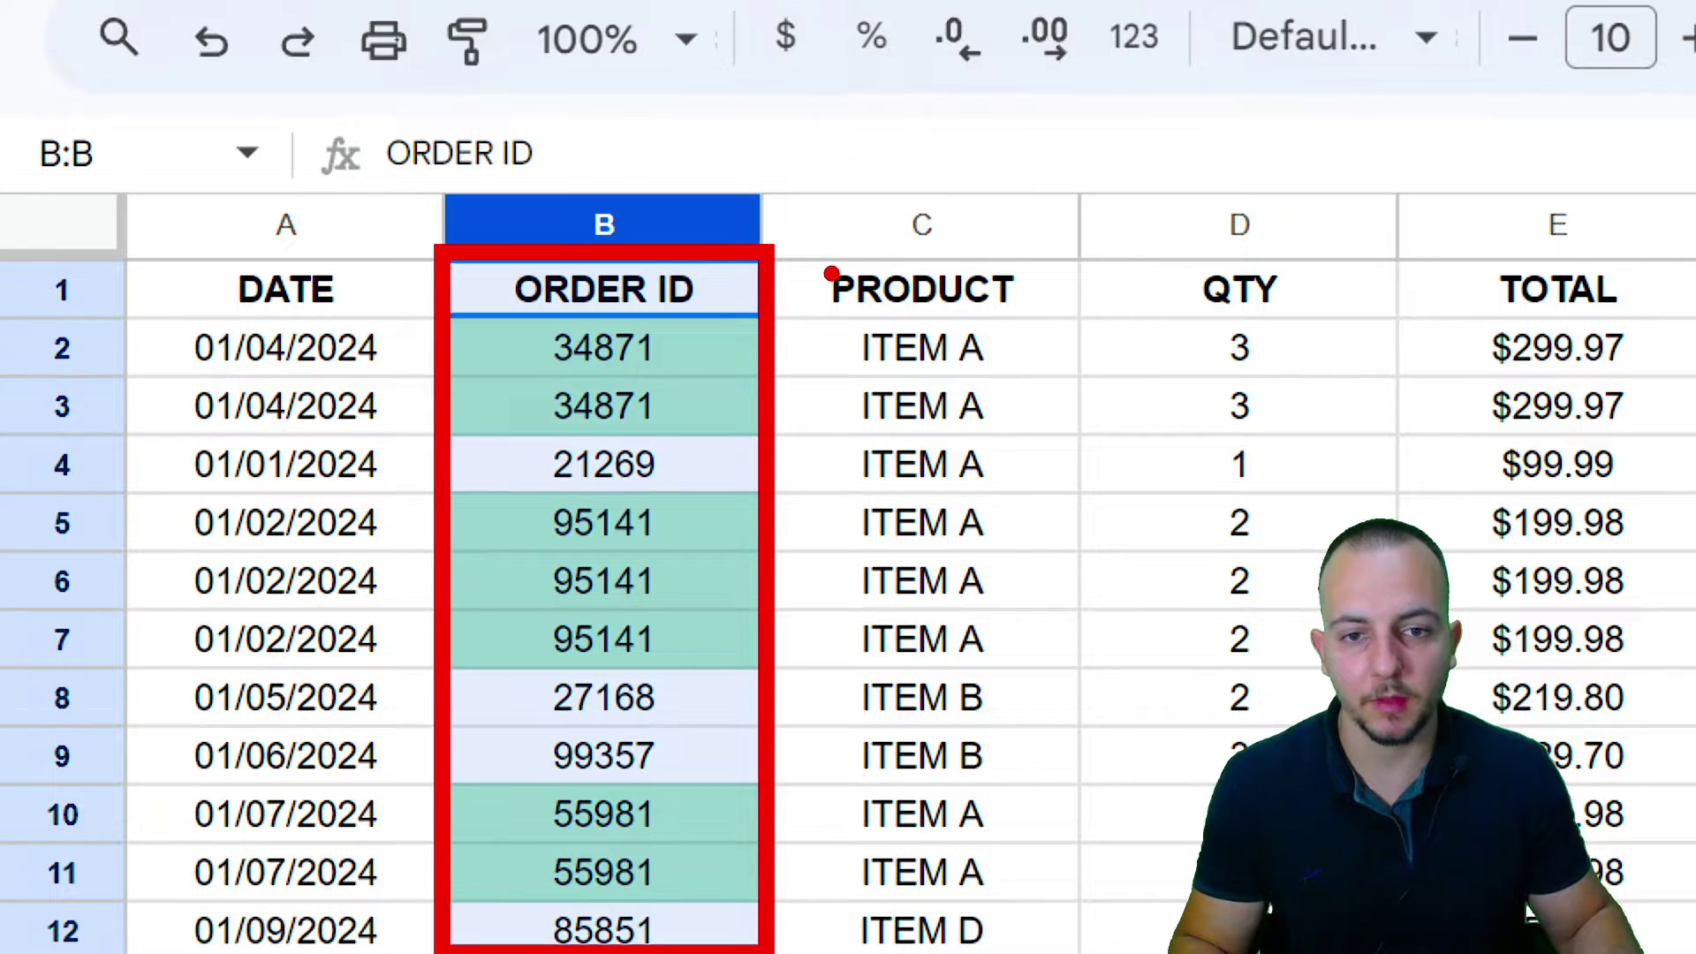
pyautogui.moveTo(831, 273)
pyautogui.mouseDown()
pyautogui.moveTo(847, 257)
pyautogui.moveTo(786, 312)
pyautogui.mouseUp()
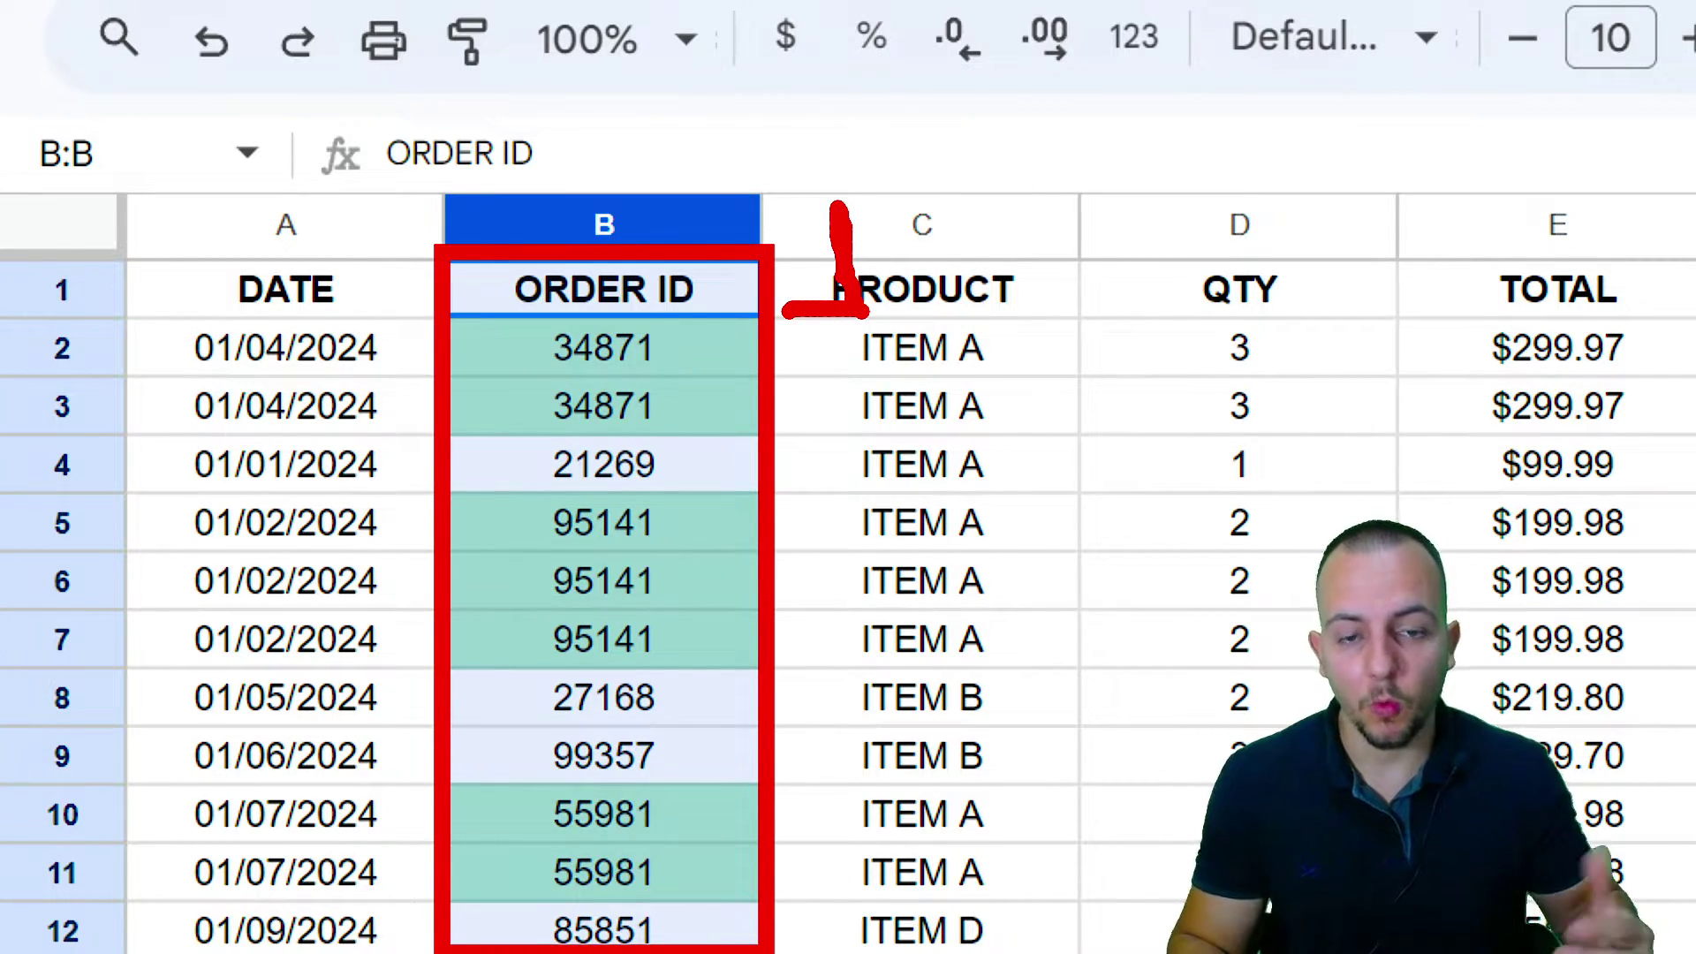
pyautogui.hotkey('ctrl', 'z')
pyautogui.moveTo(903, 109); pyautogui.dragTo(905, 216)
pyautogui.moveTo(1089, 76)
pyautogui.mouseDown()
pyautogui.moveTo(1105, 161)
pyautogui.moveTo(1182, 221)
pyautogui.mouseUp()
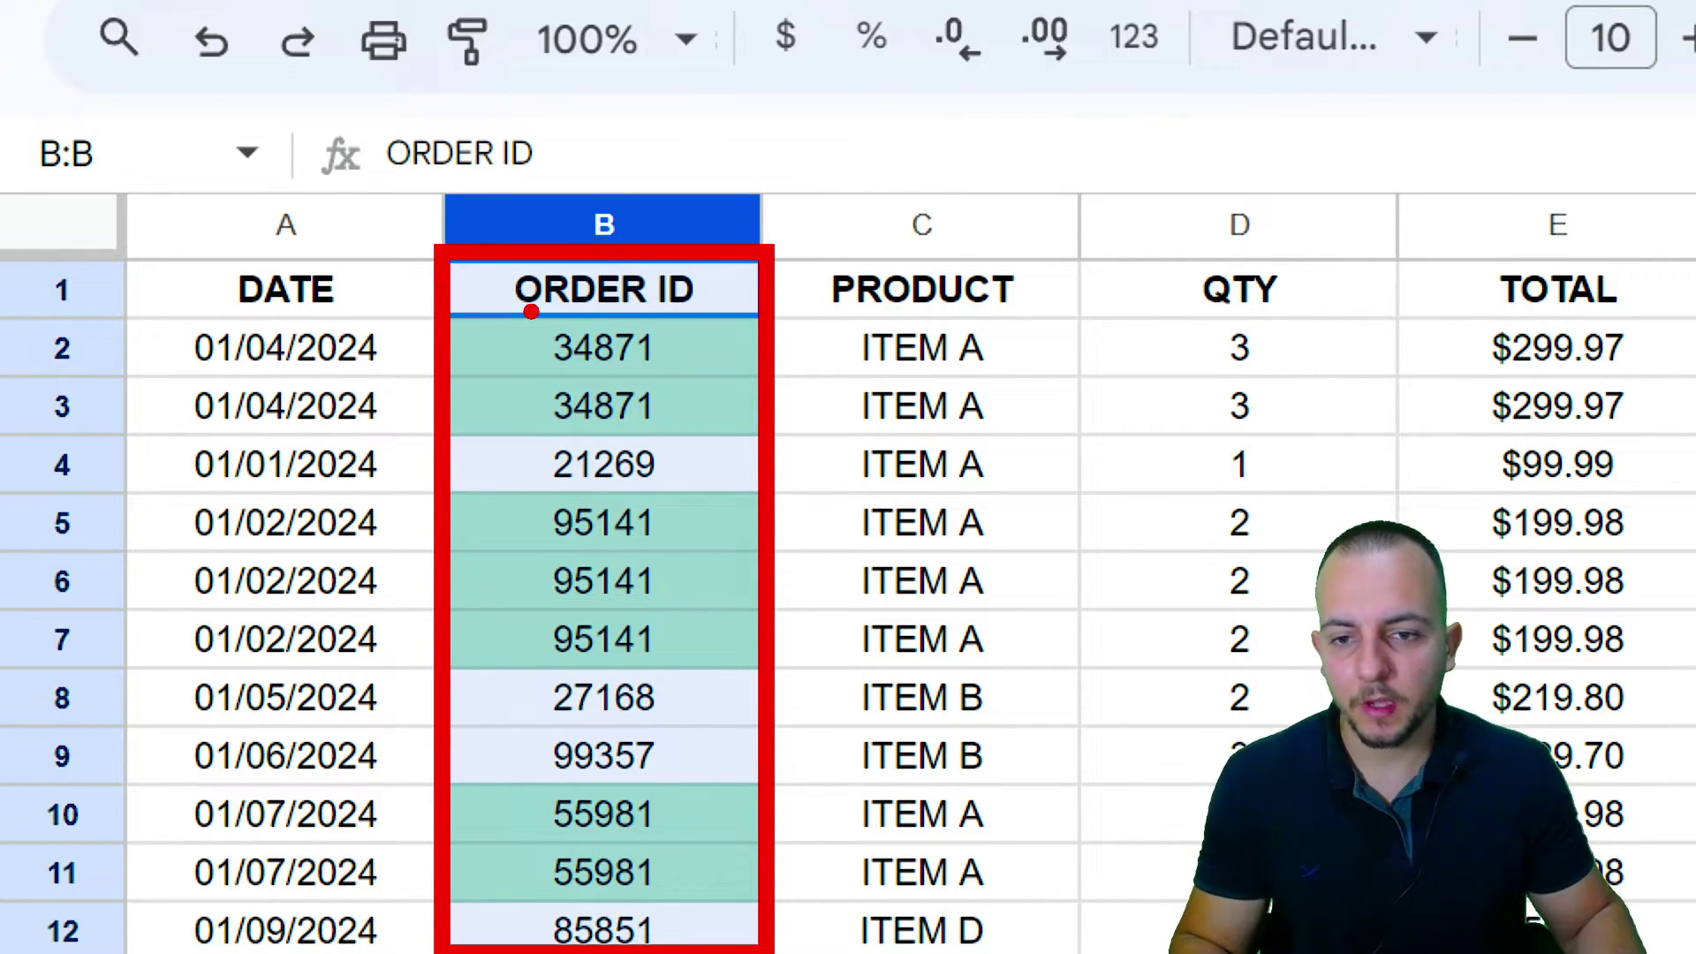
pyautogui.moveTo(522, 302); pyautogui.dragTo(676, 384)
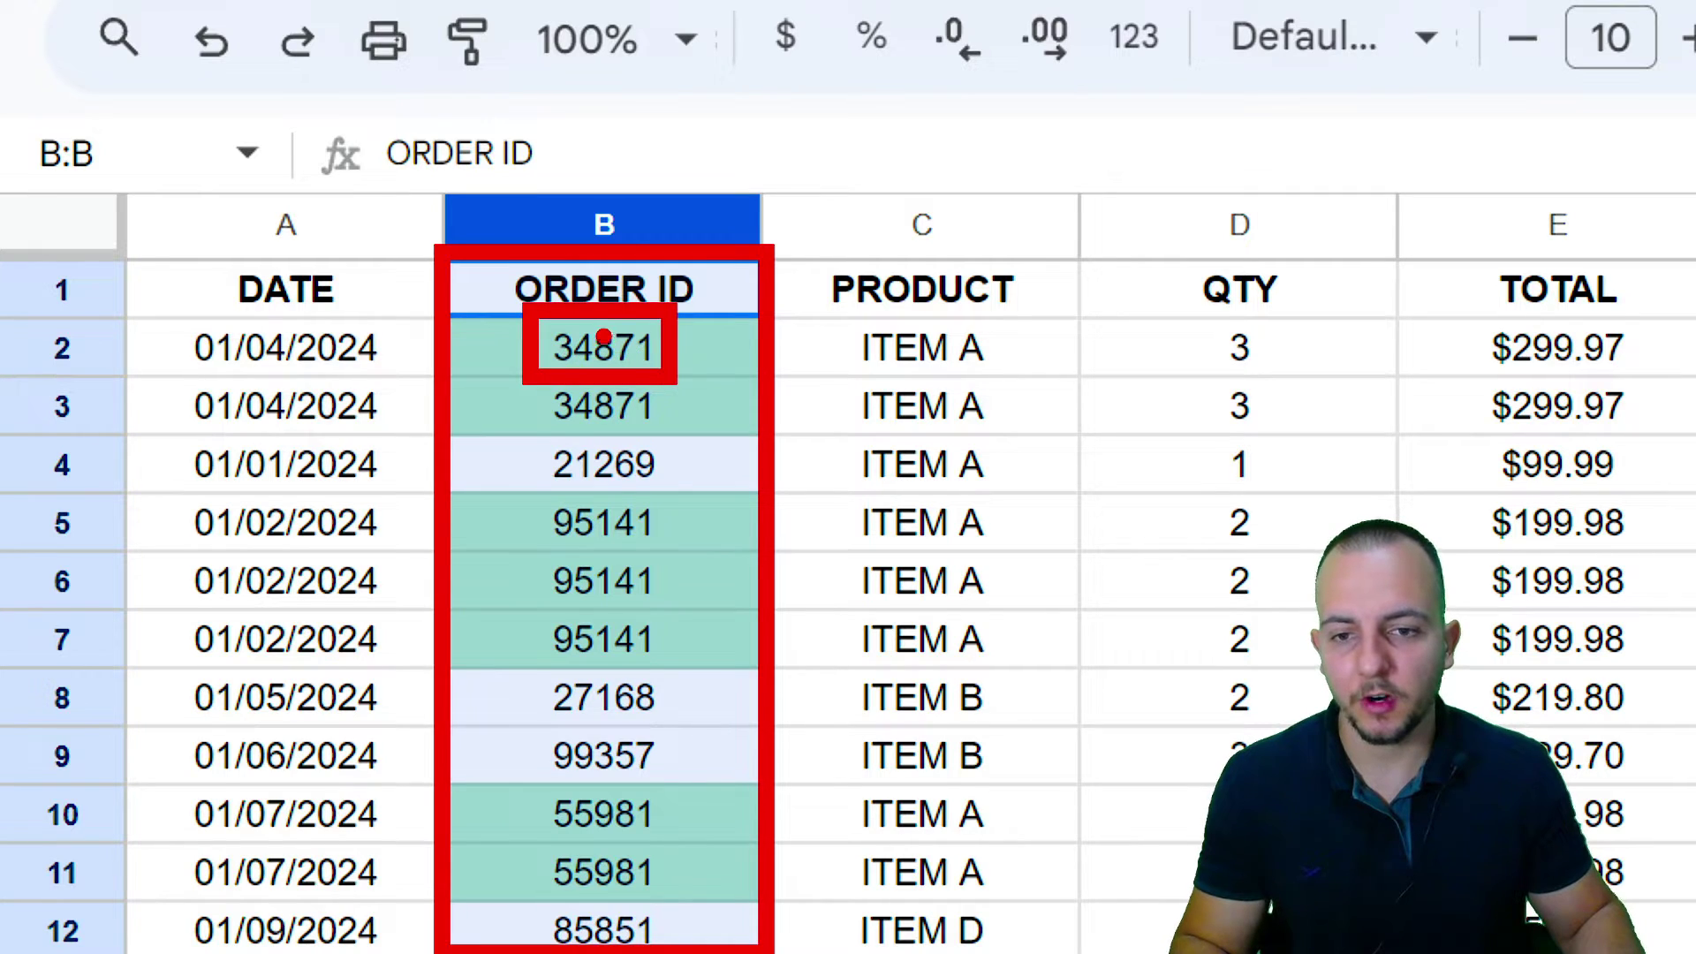
pyautogui.moveTo(686, 348); pyautogui.dragTo(888, 352)
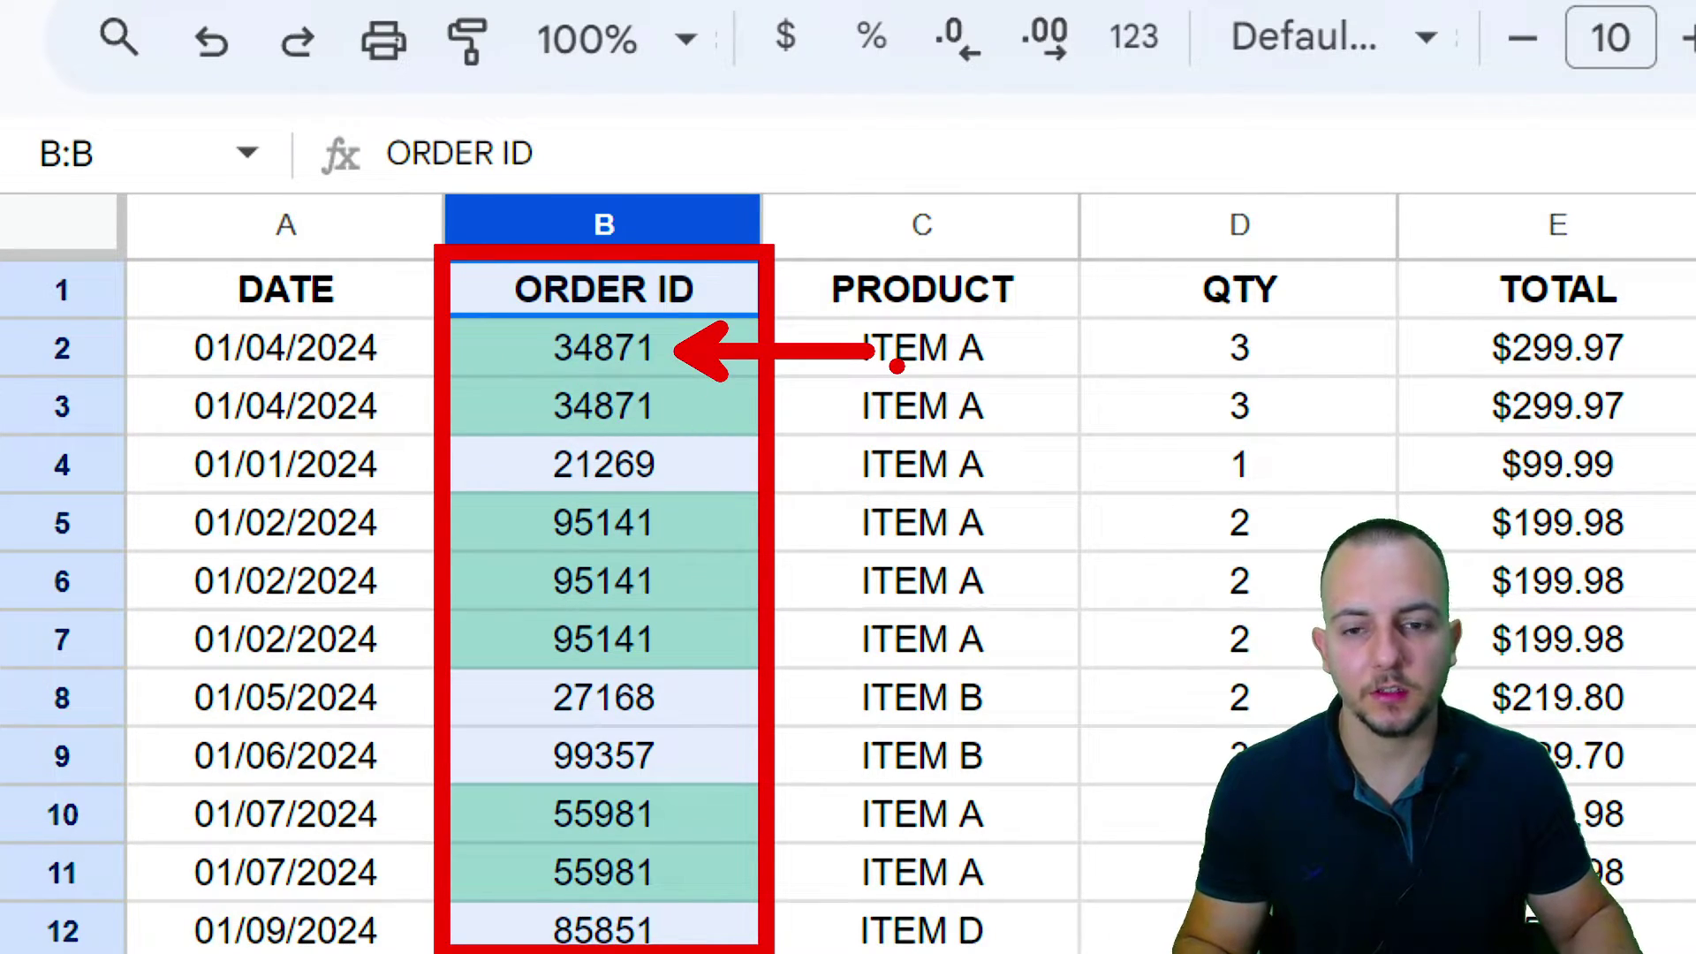
pyautogui.moveTo(694, 408); pyautogui.dragTo(852, 407)
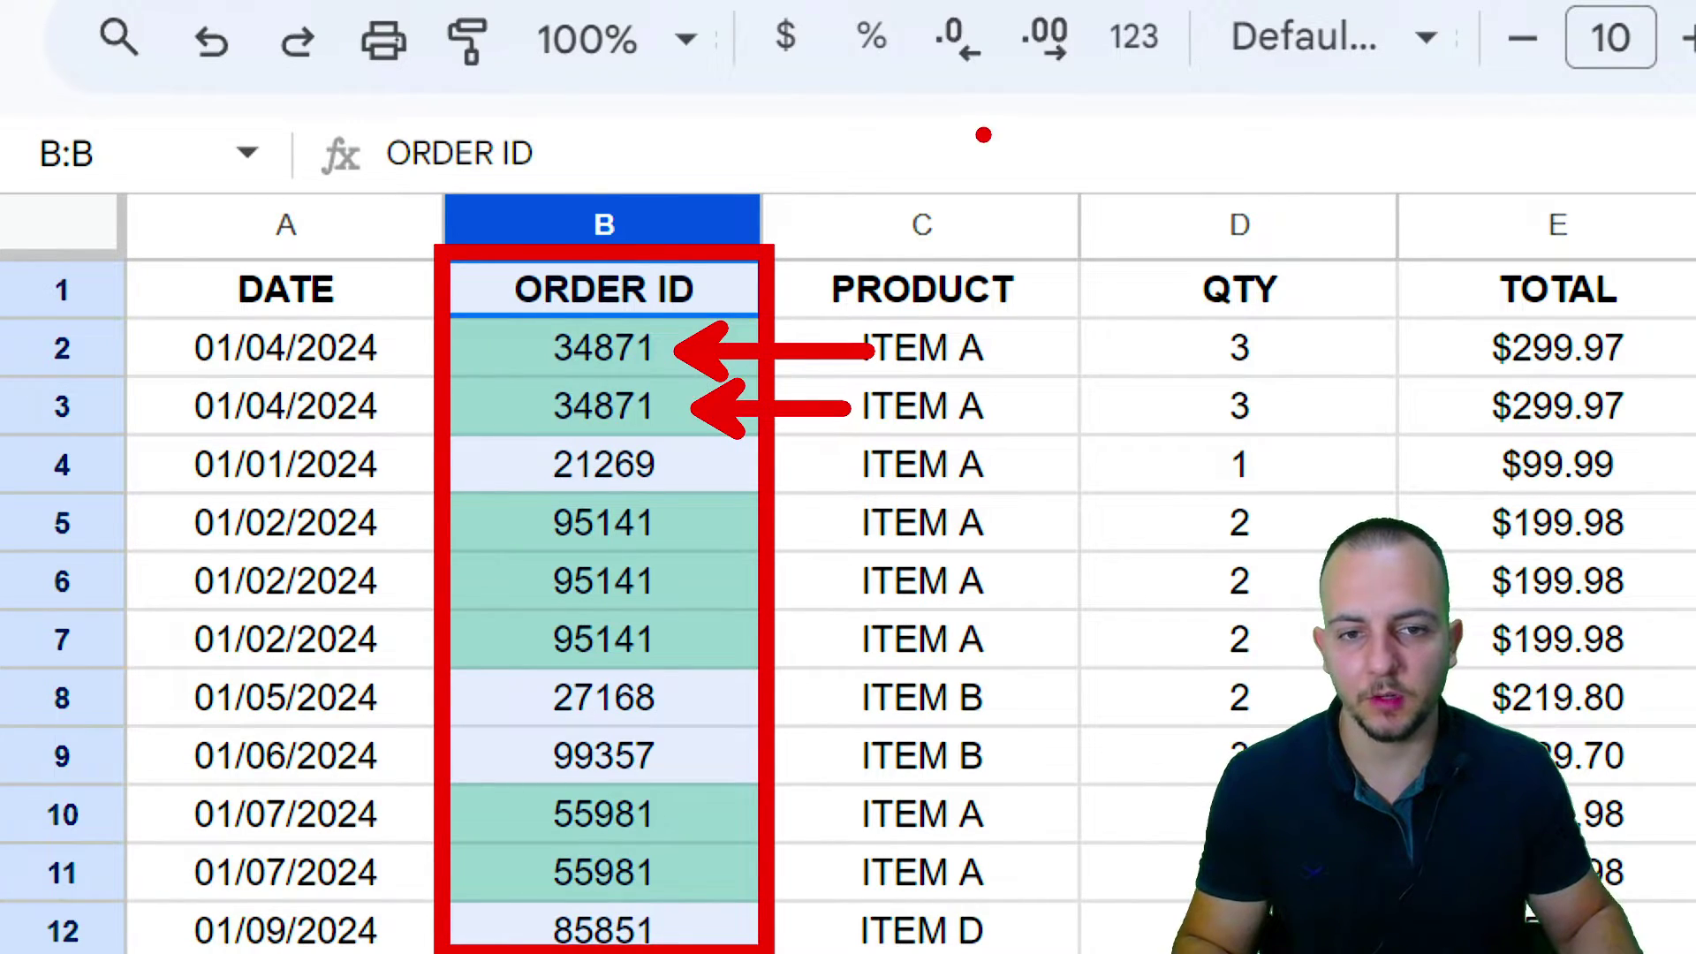
pyautogui.moveTo(1041, 169)
pyautogui.mouseDown()
pyautogui.moveTo(1115, 113)
pyautogui.moveTo(1100, 276)
pyautogui.mouseUp()
pyautogui.moveTo(938, 37); pyautogui.dragTo(1164, 305)
pyautogui.moveTo(1254, 143)
pyautogui.mouseDown()
pyautogui.moveTo(1210, 203)
pyautogui.moveTo(1424, 129)
pyautogui.mouseUp()
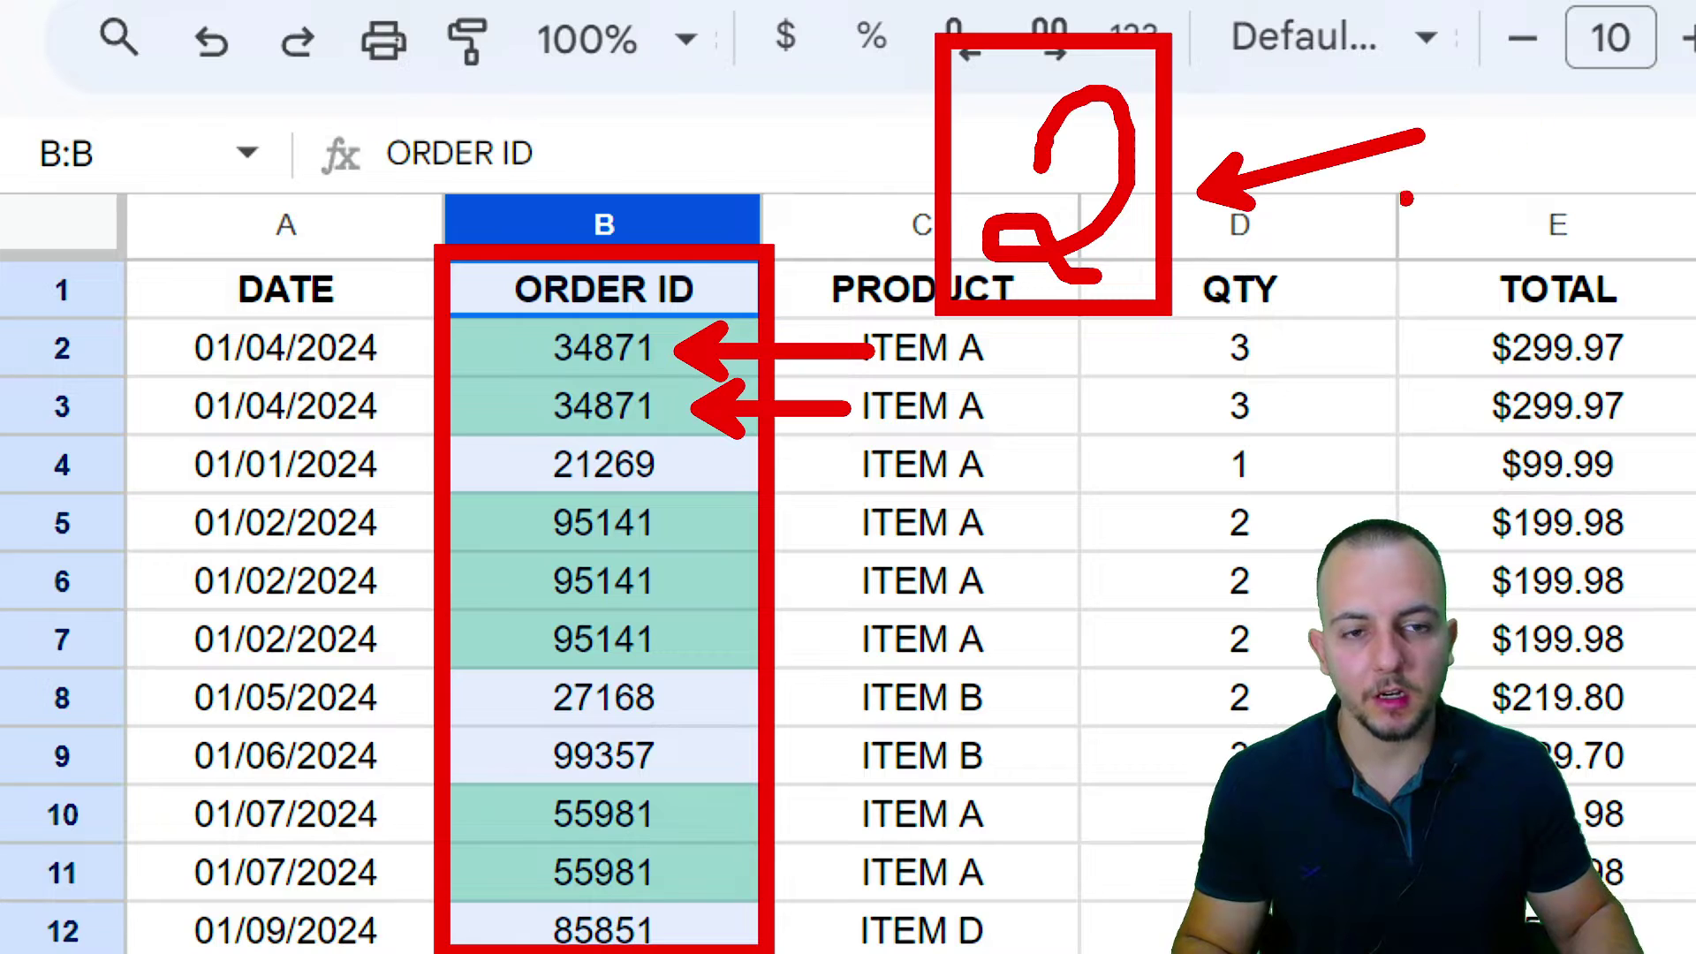
pyautogui.hotkey('ctrl', 'z')
pyautogui.hotkey('ctrl', 'z')
pyautogui.hotkey('ctrl', 'z')
pyautogui.hotkey('ctrl', 'z')
pyautogui.hotkey('ctrl', 'z')
pyautogui.moveTo(954, 121); pyautogui.dragTo(958, 283)
pyautogui.moveTo(1160, 88)
pyautogui.mouseDown()
pyautogui.moveTo(1245, 298)
pyautogui.moveTo(1351, 292)
pyautogui.moveTo(1335, 300)
pyautogui.mouseUp()
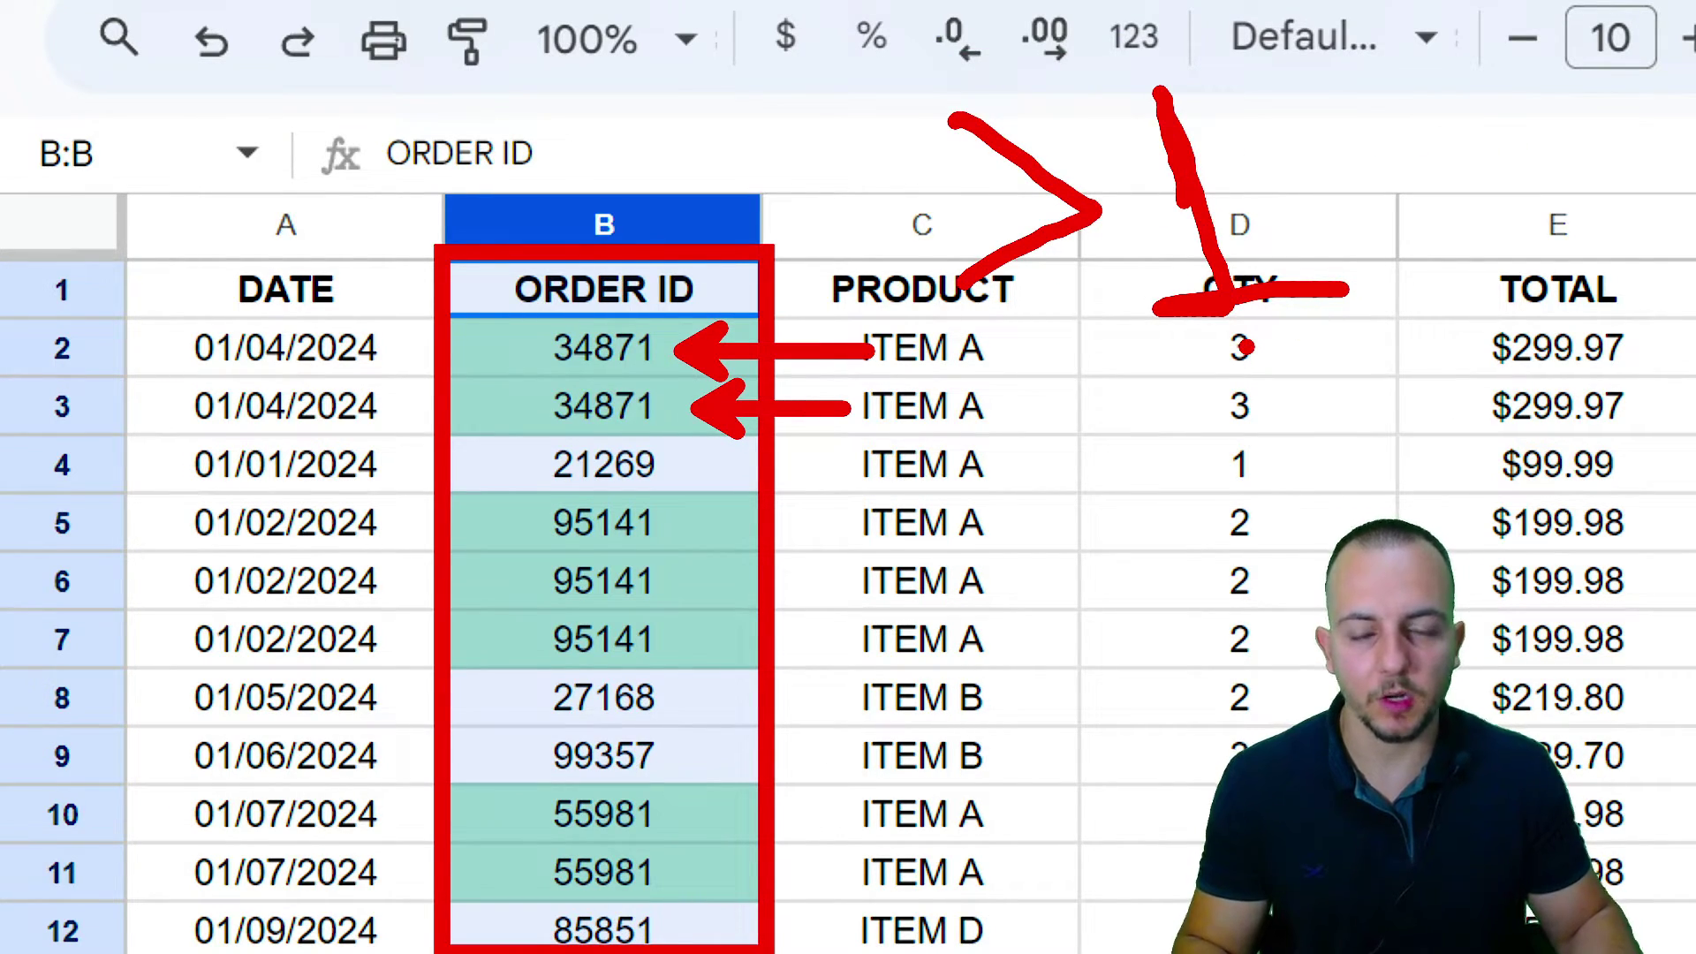
pyautogui.hotkey('ctrl', 'z')
pyautogui.hotkey('ctrl', 'z')
pyautogui.hotkey('ctrl', 'z')
pyautogui.hotkey('ctrl', 'z')
# Circle the two green 34871 cells and close the conditional format rules panel.
pyautogui.moveTo(609, 305)
pyautogui.mouseDown()
pyautogui.moveTo(568, 424)
pyautogui.moveTo(465, 276)
pyautogui.mouseUp()
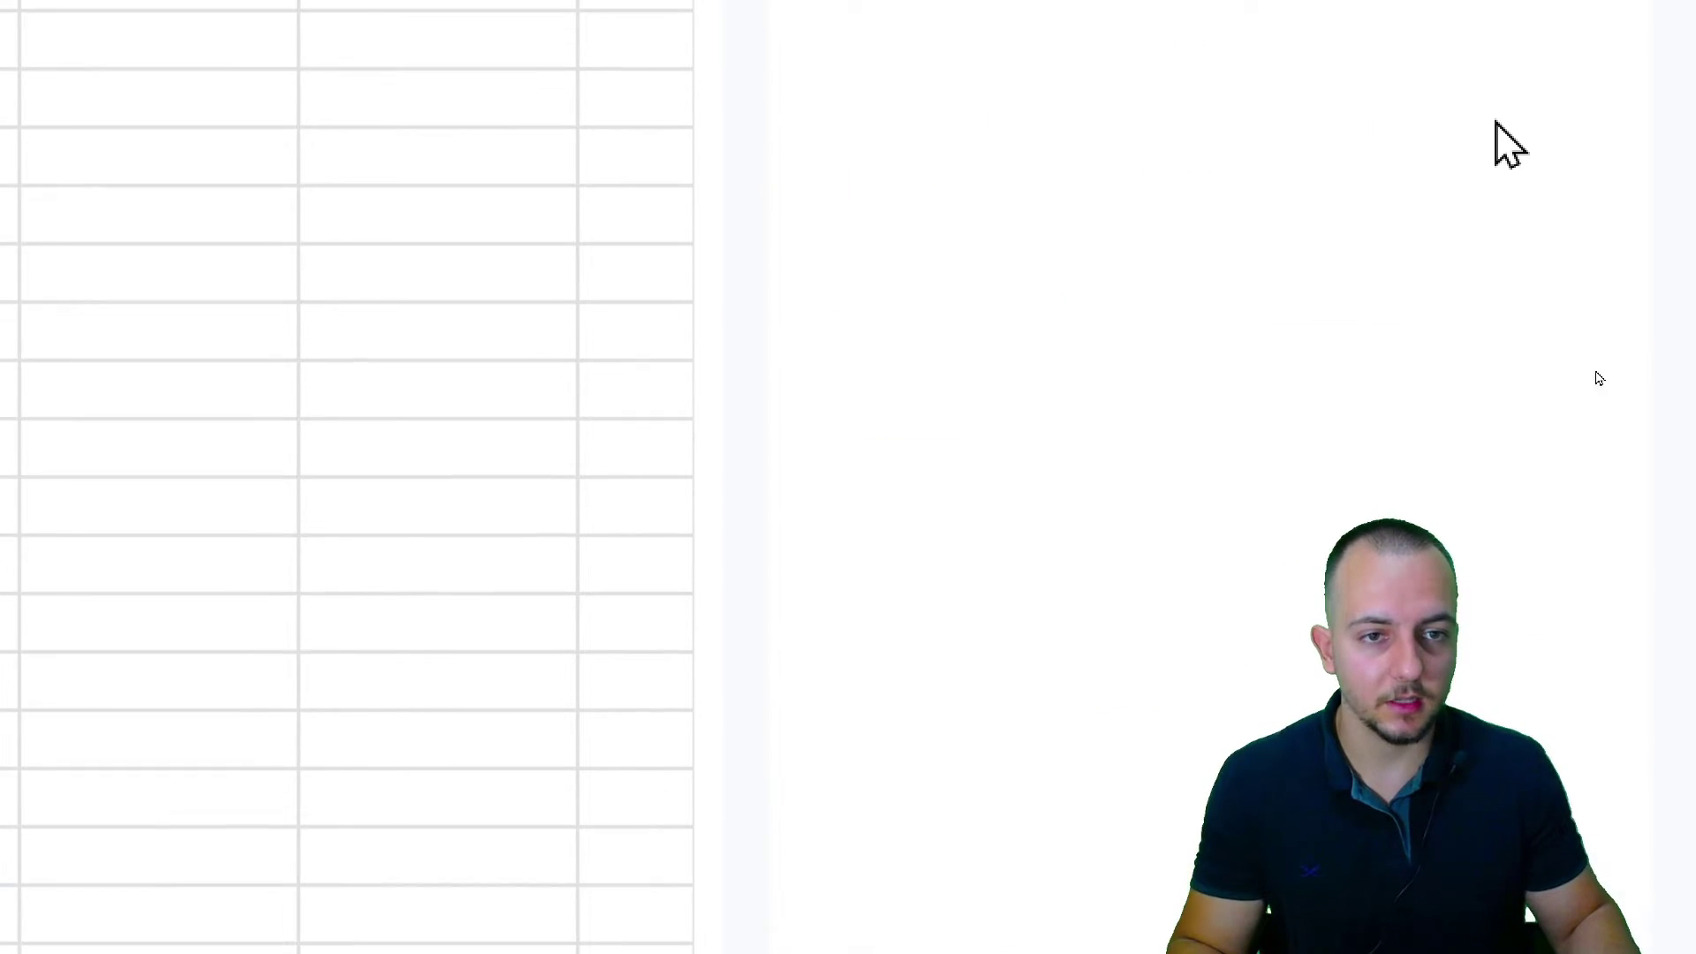
pyautogui.click(1557, 164)
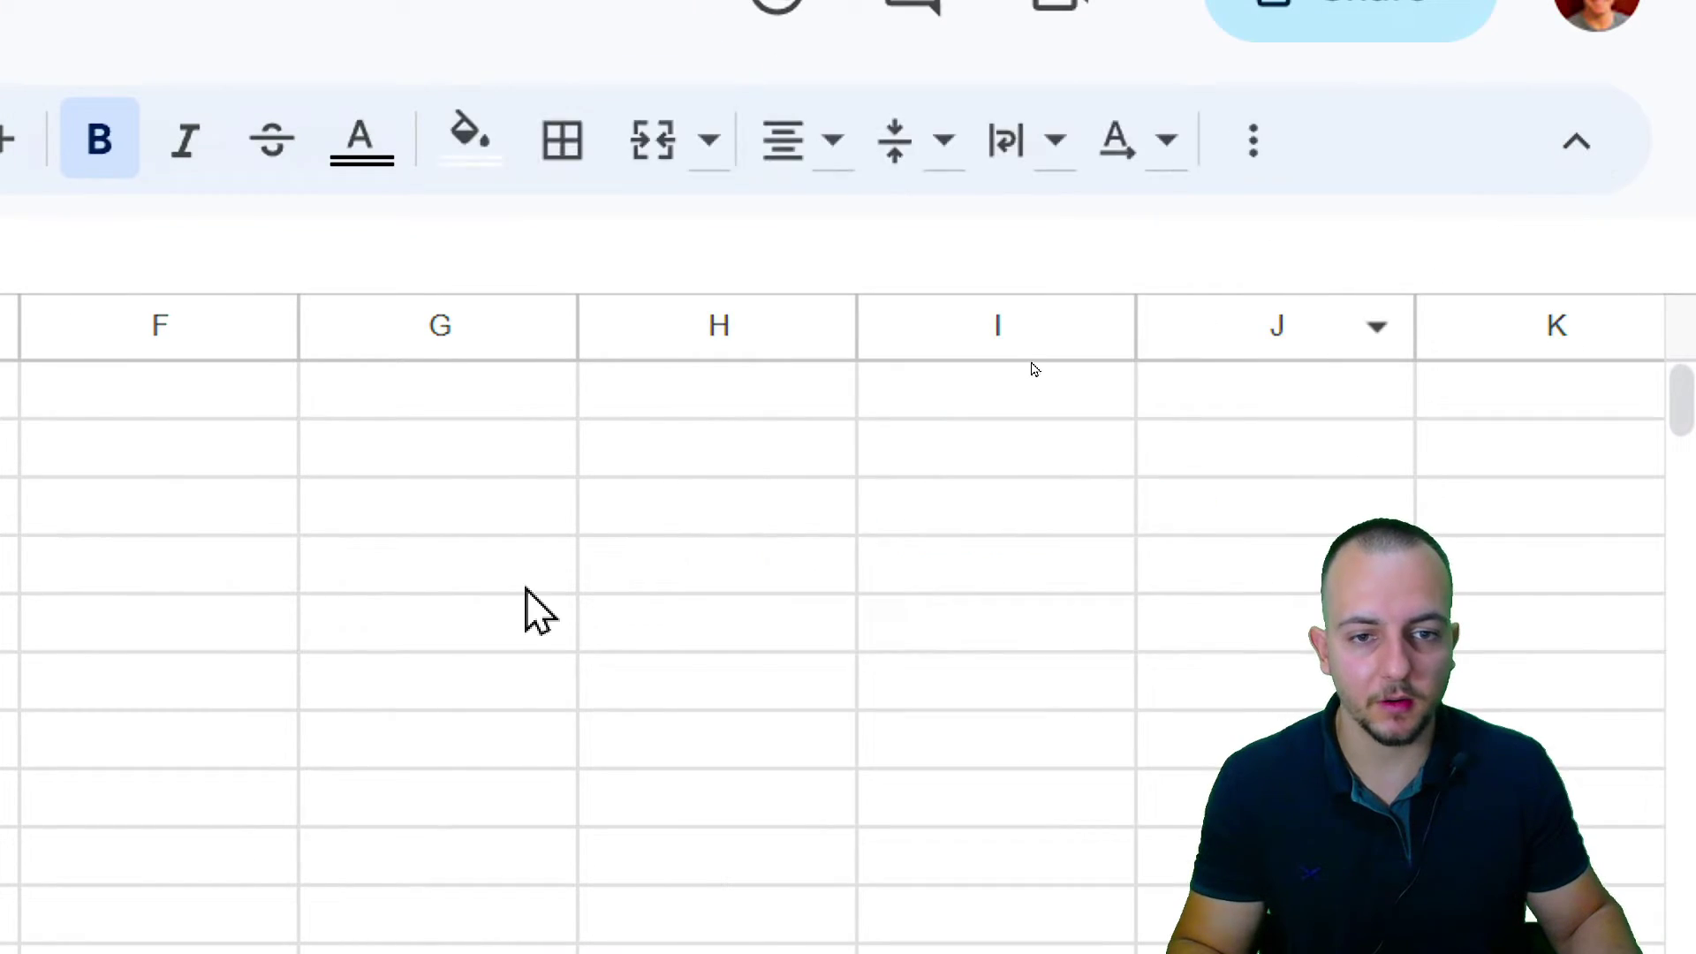
pyautogui.click(458, 358)
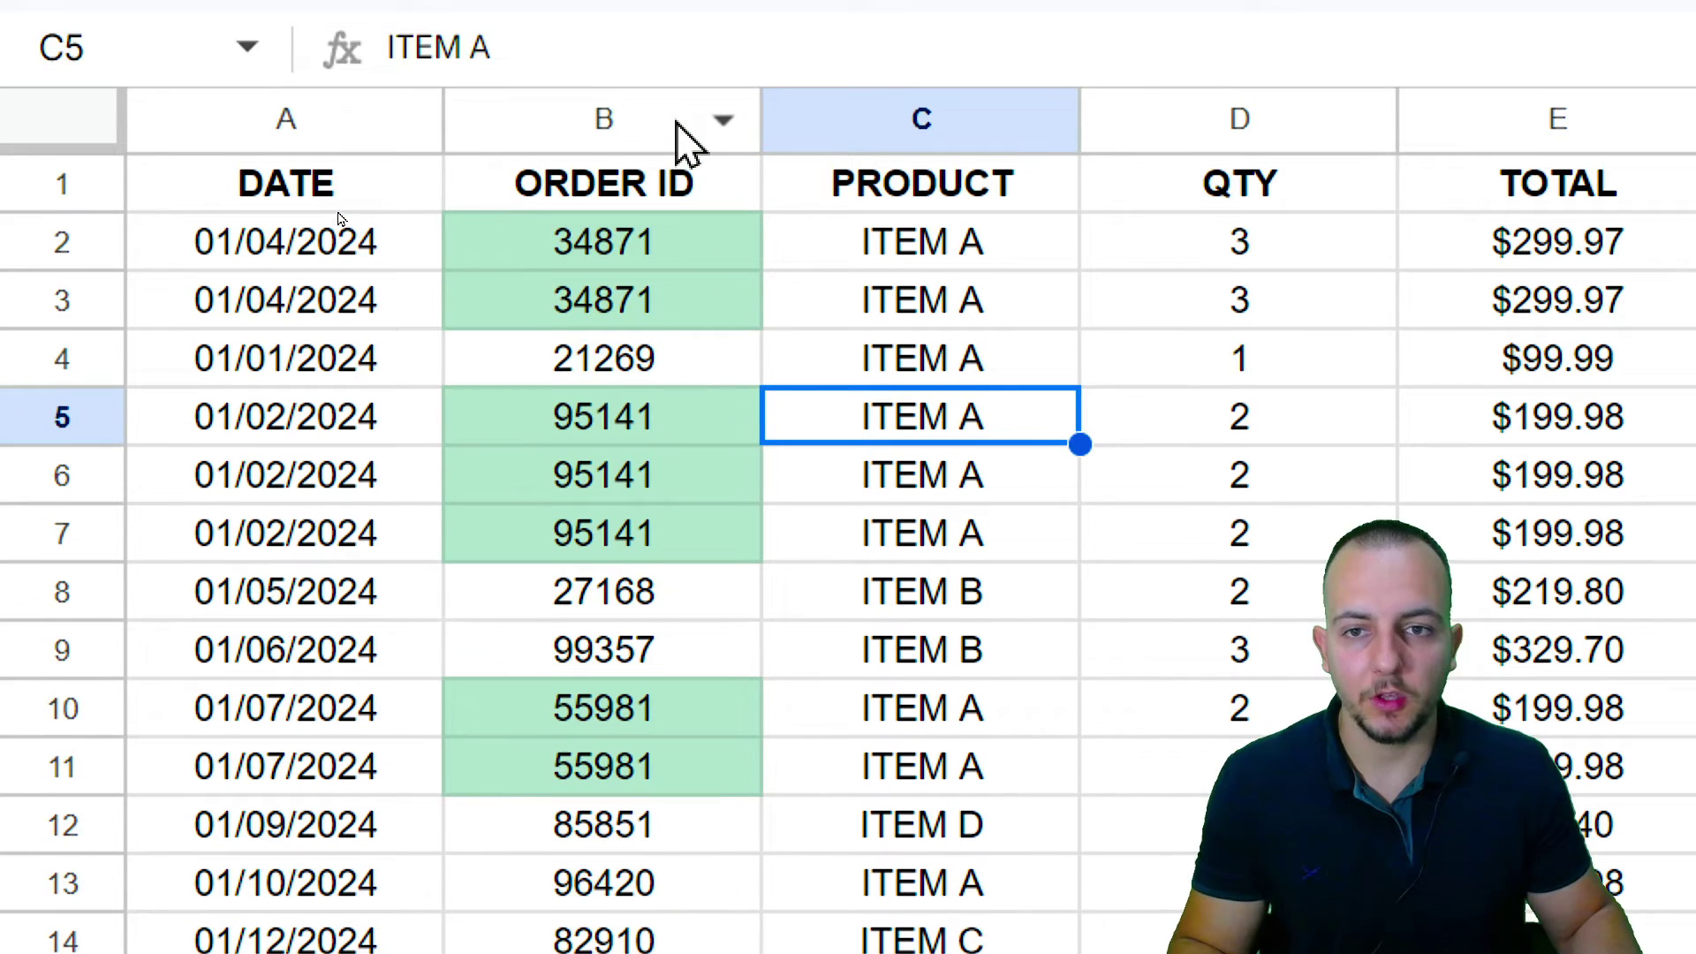
# Check columns B through E and the green 34871 cell, down to the table's end.
pyautogui.click(662, 119)
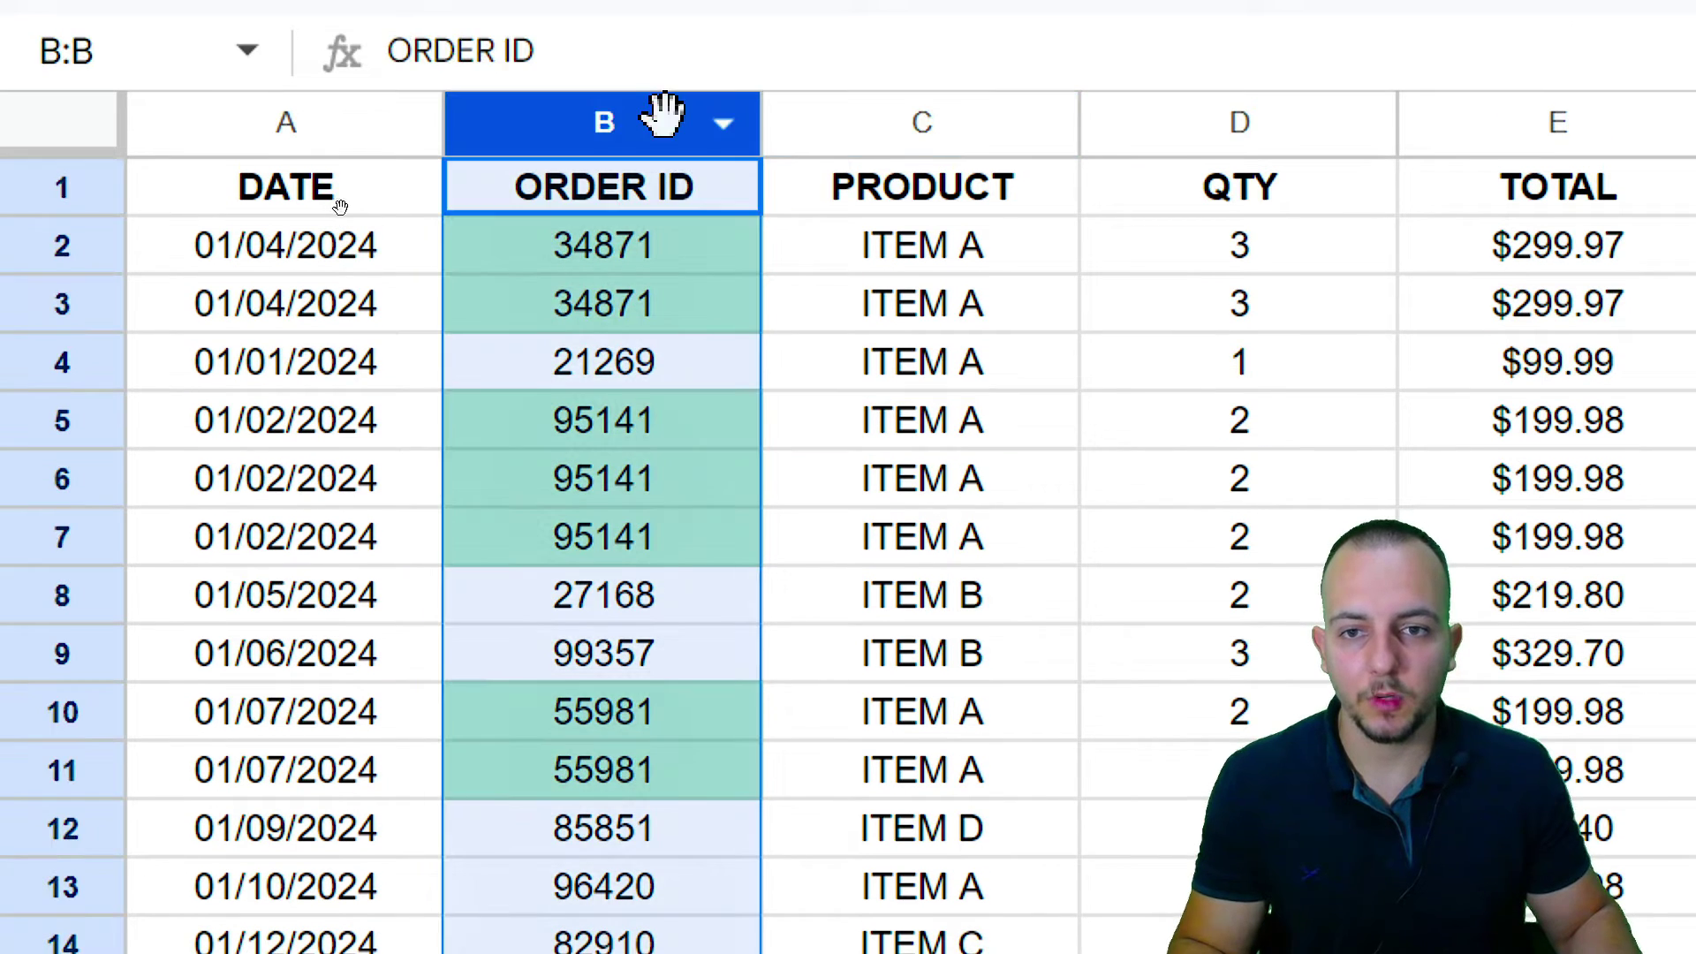
pyautogui.click(884, 119)
pyautogui.click(1201, 124)
pyautogui.click(1556, 133)
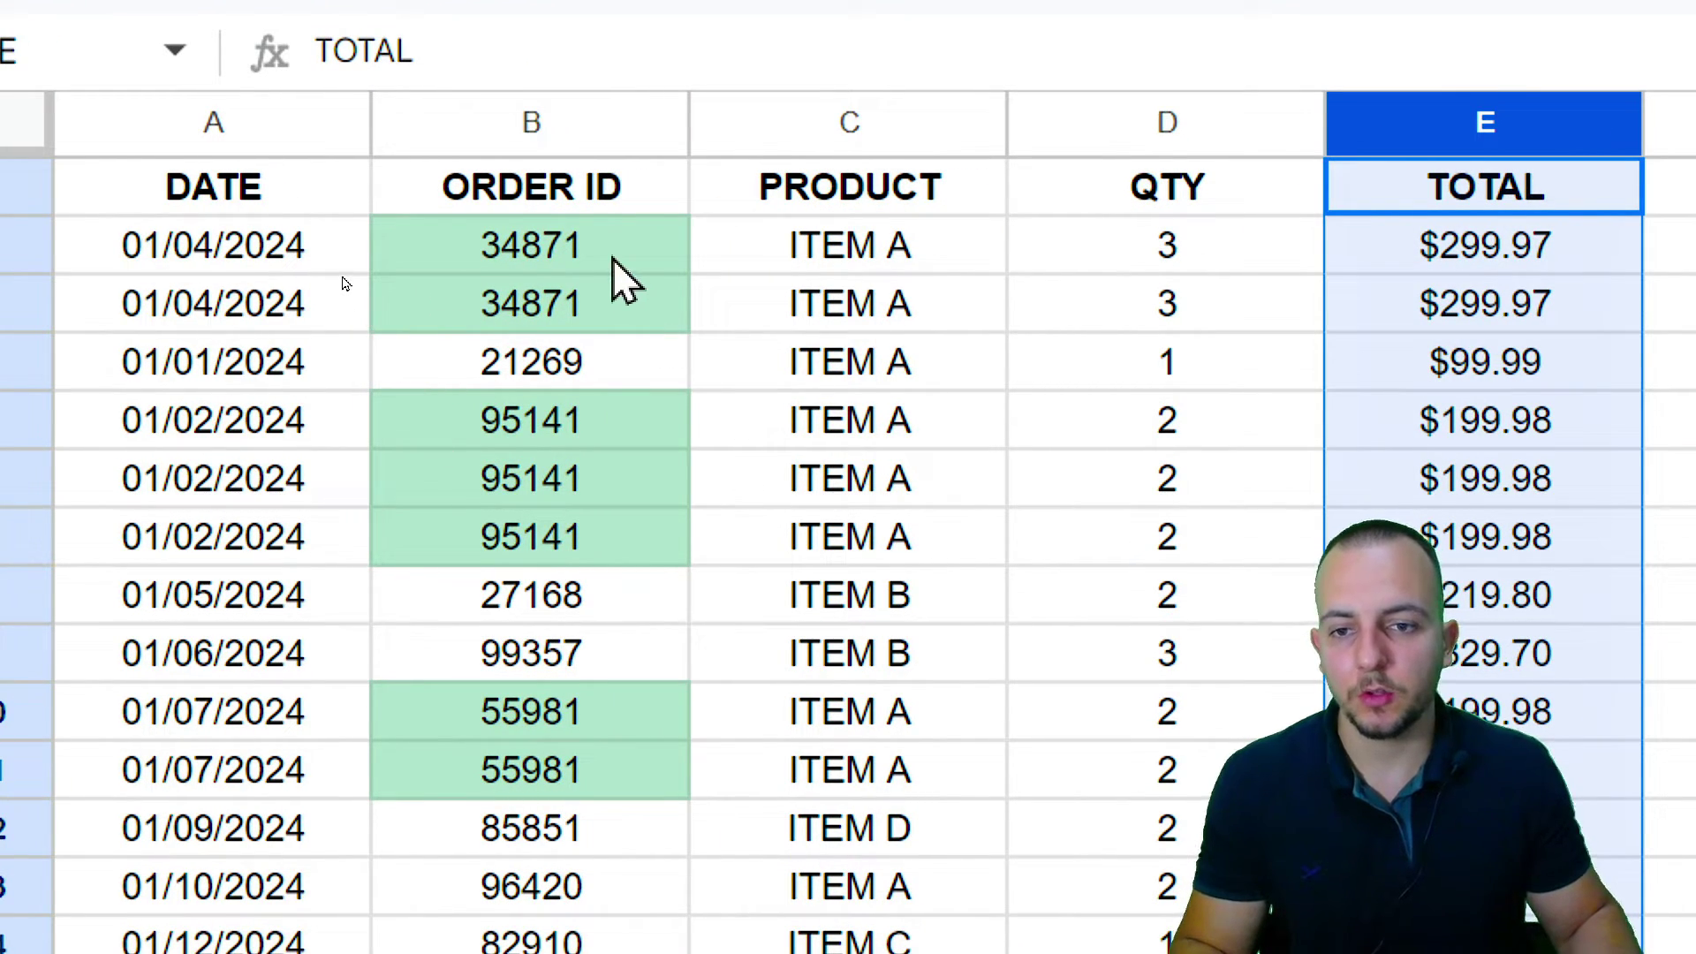
pyautogui.click(488, 243)
pyautogui.click(809, 244)
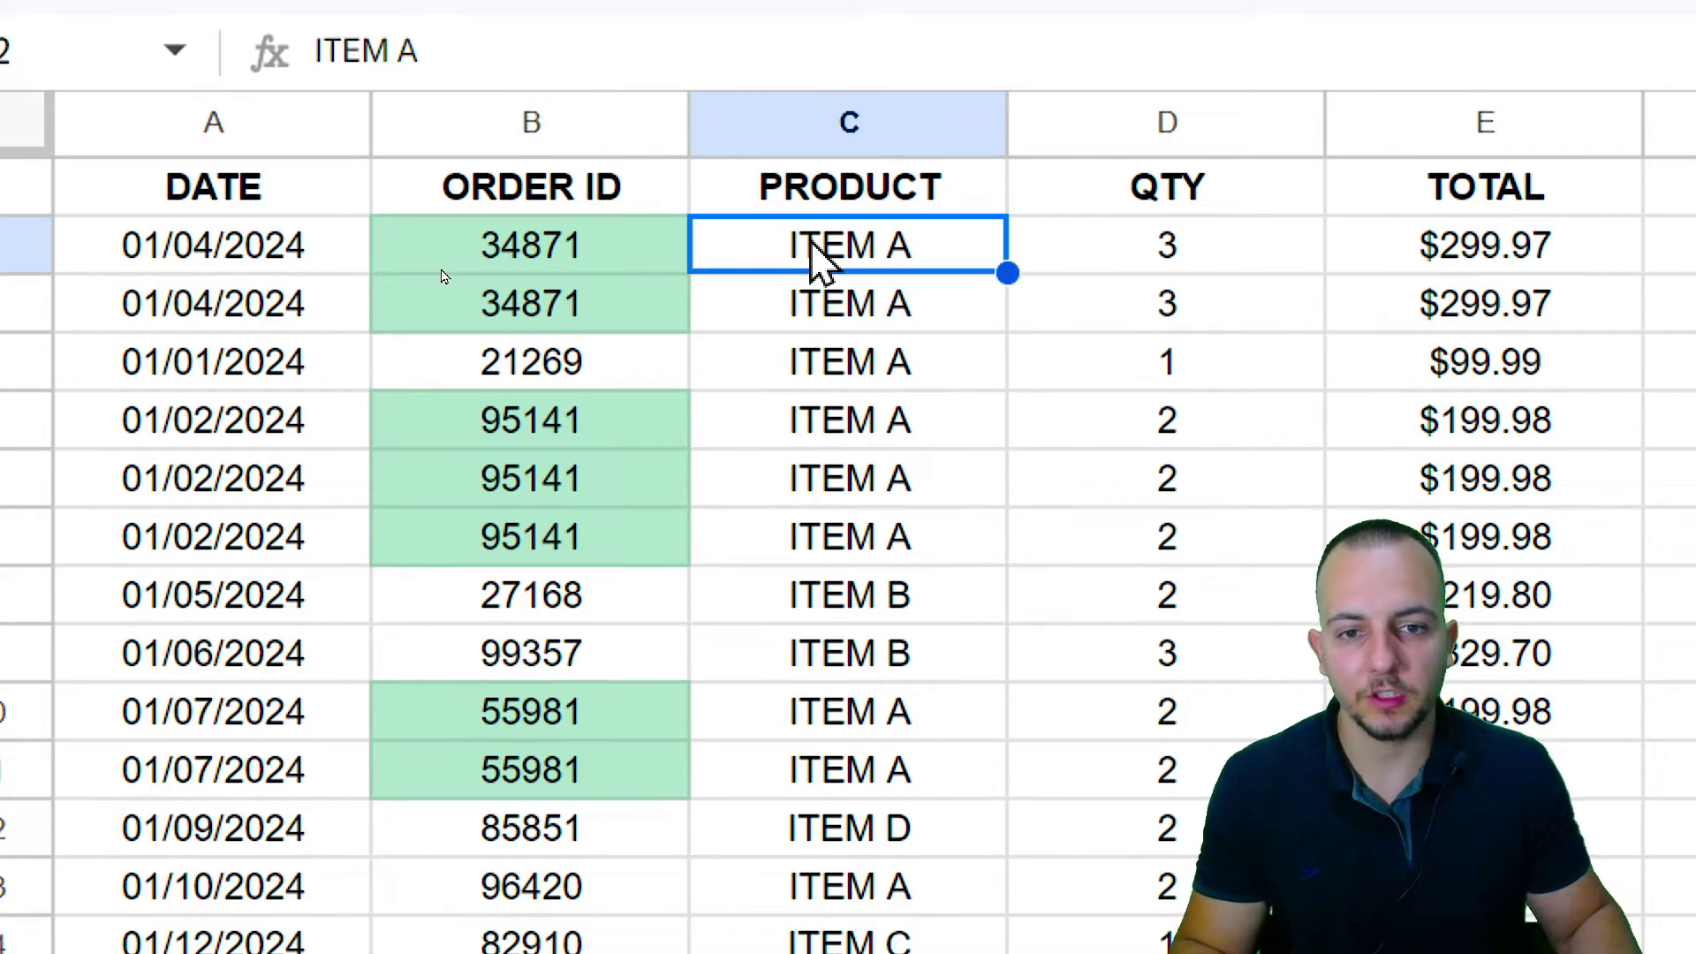
pyautogui.click(173, 205)
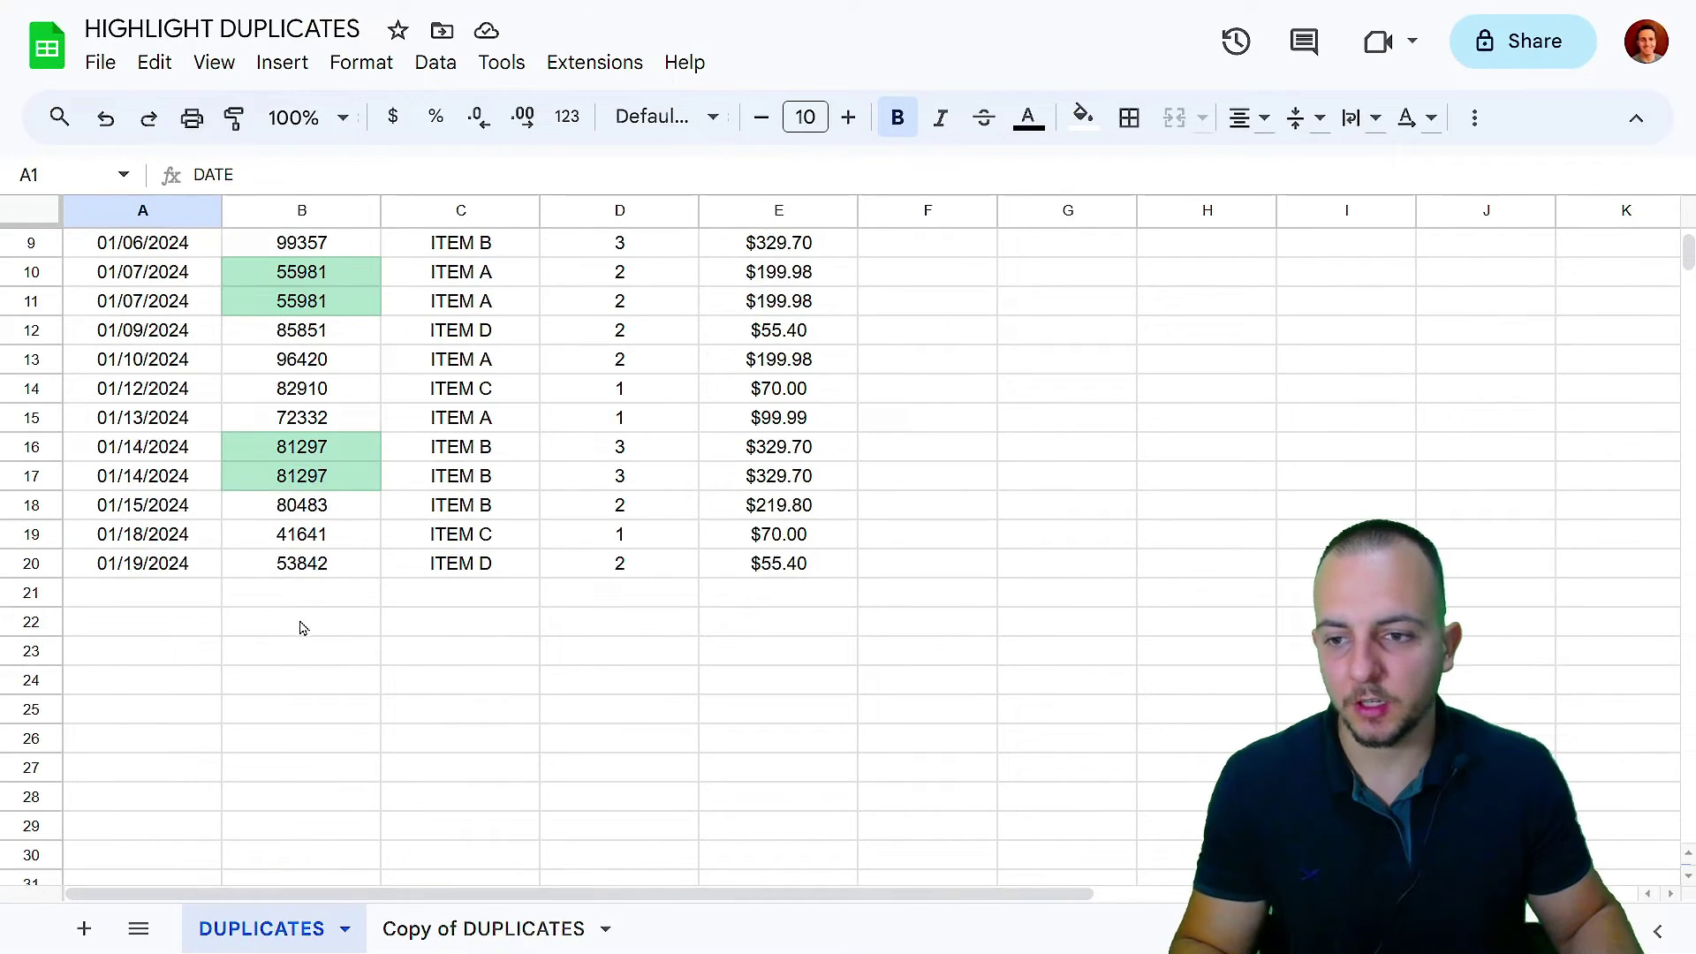
pyautogui.scroll(-1, 514, 517)
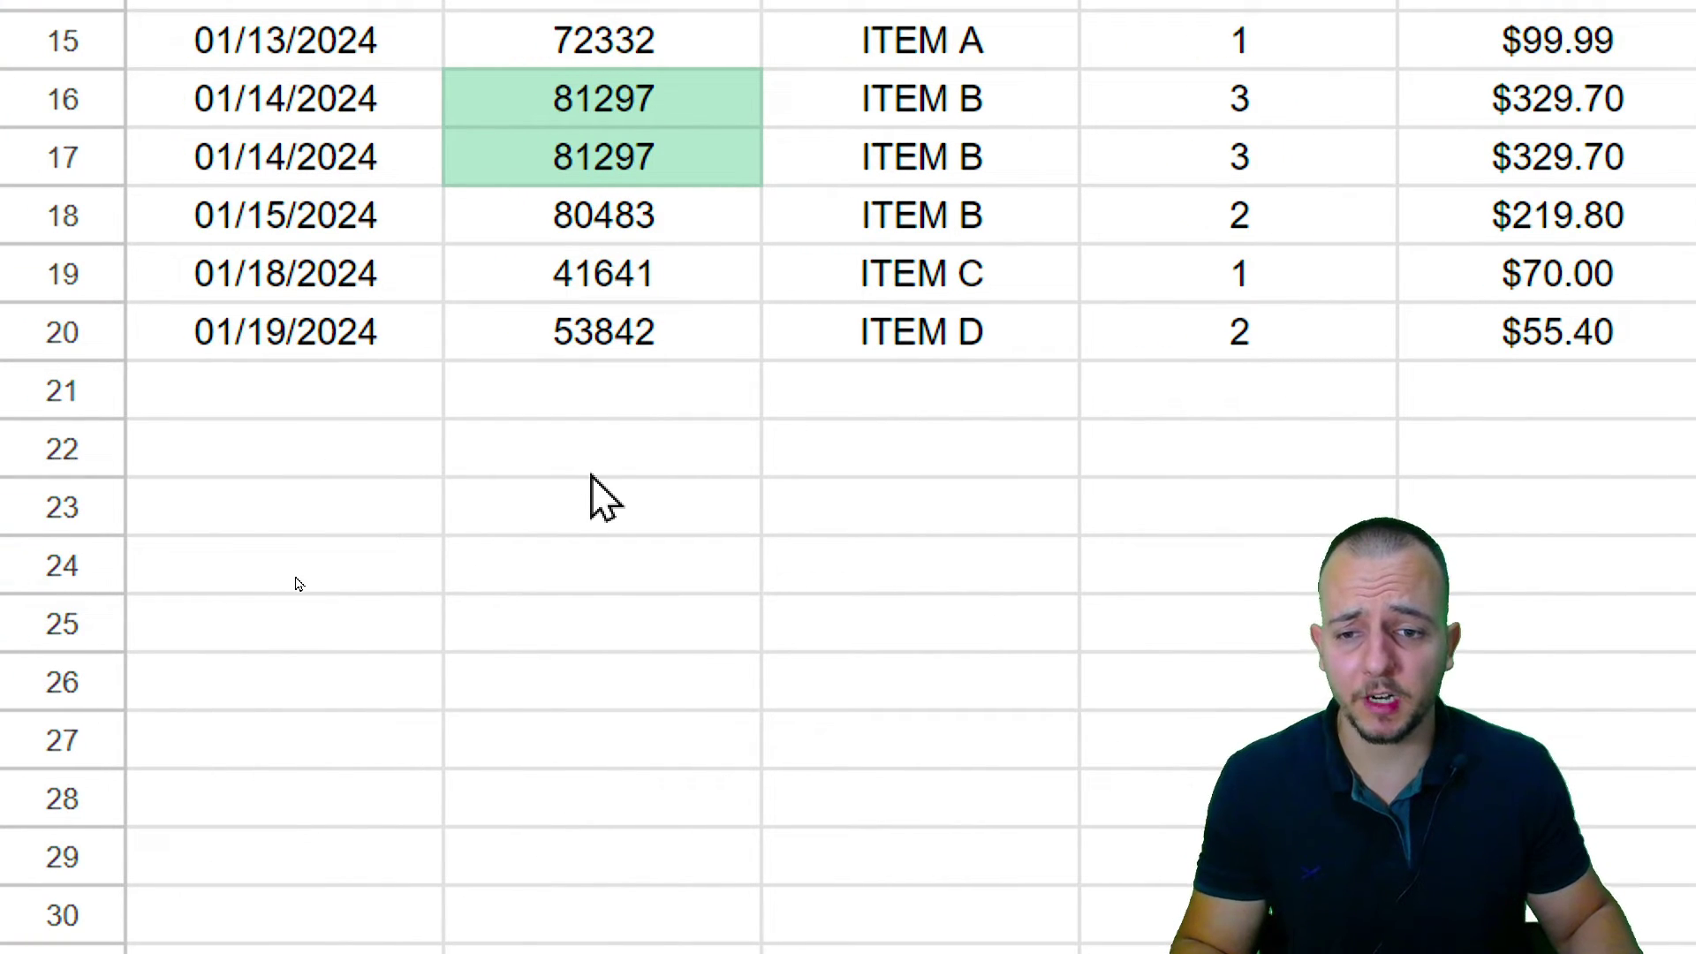
# Enter 'Jopa' in B23 and B27 so both test duplicates turn green.
pyautogui.moveTo(591, 475); pyautogui.dragTo(553, 650)
pyautogui.click(617, 494)
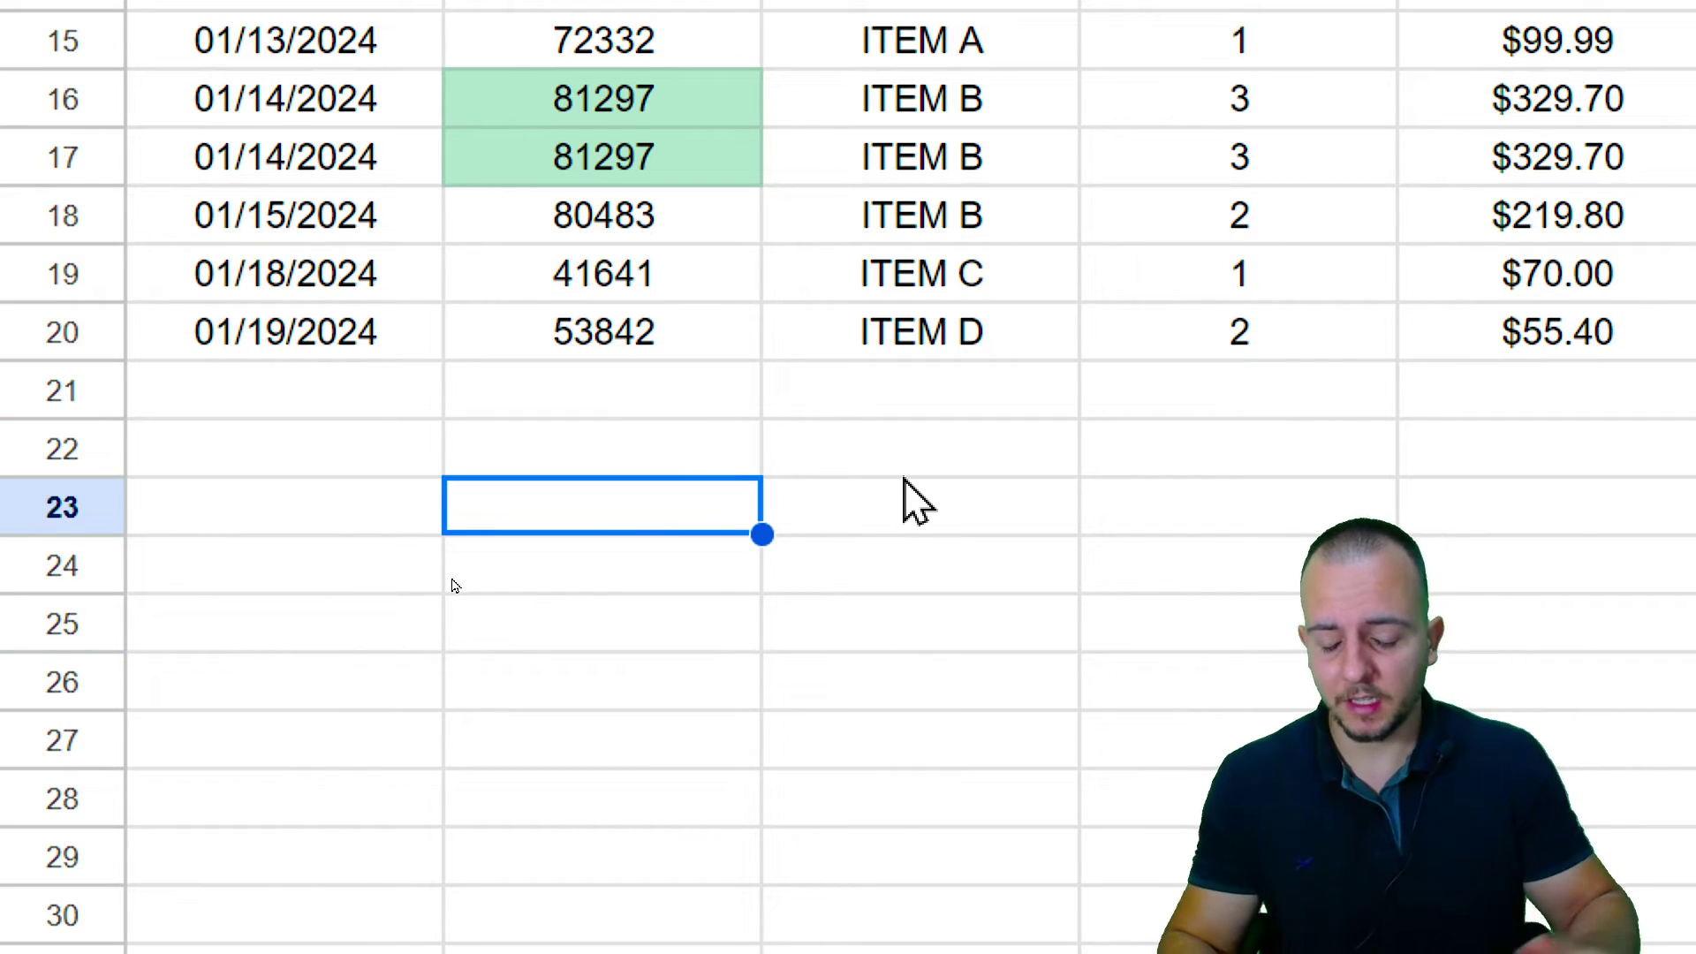
pyautogui.write('Jopa')
pyautogui.press('Return')
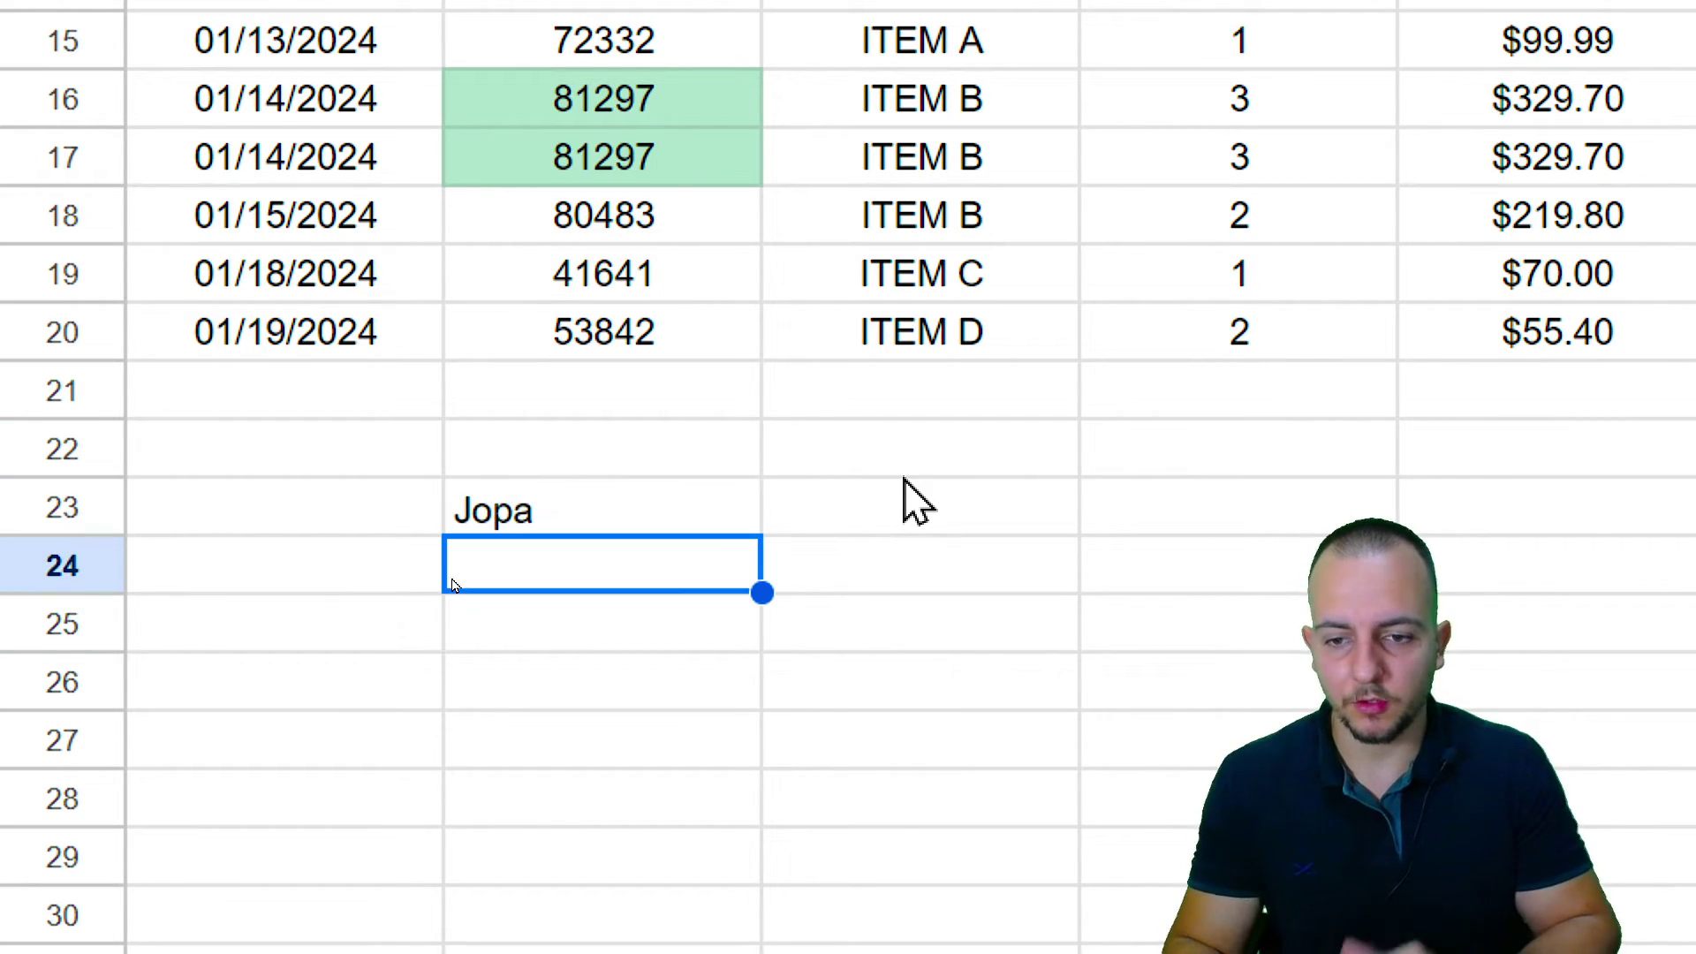
pyautogui.write('Jopa')
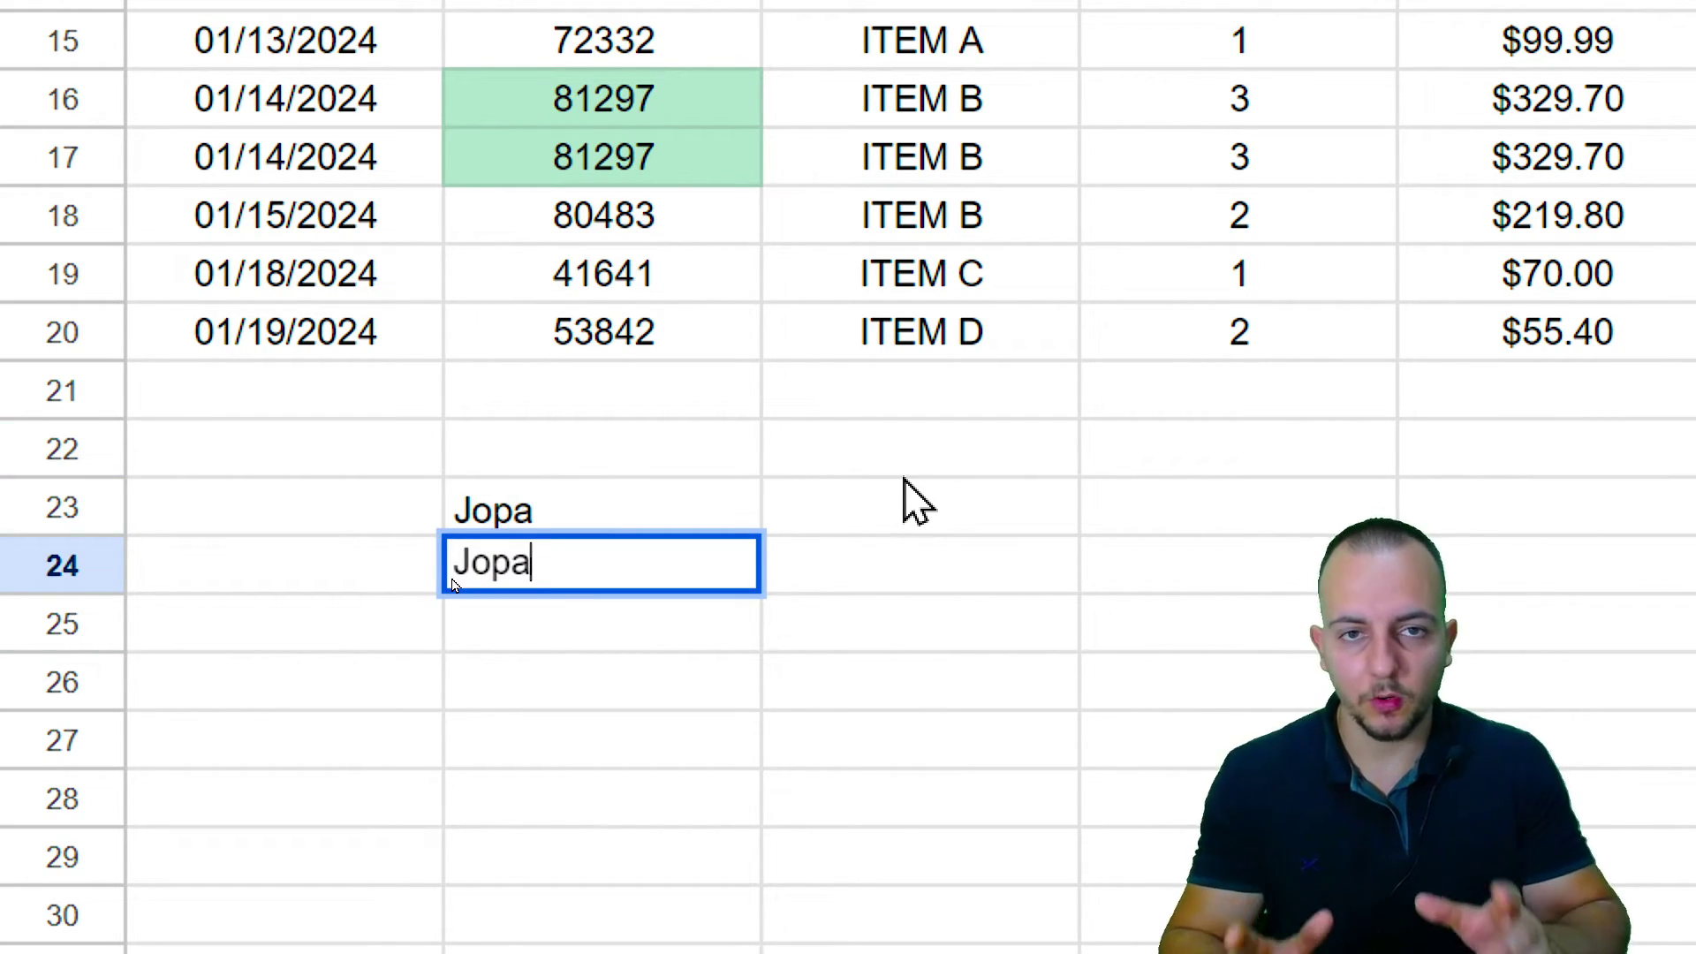
pyautogui.press('Escape')
pyautogui.scroll(-3, 594, 851)
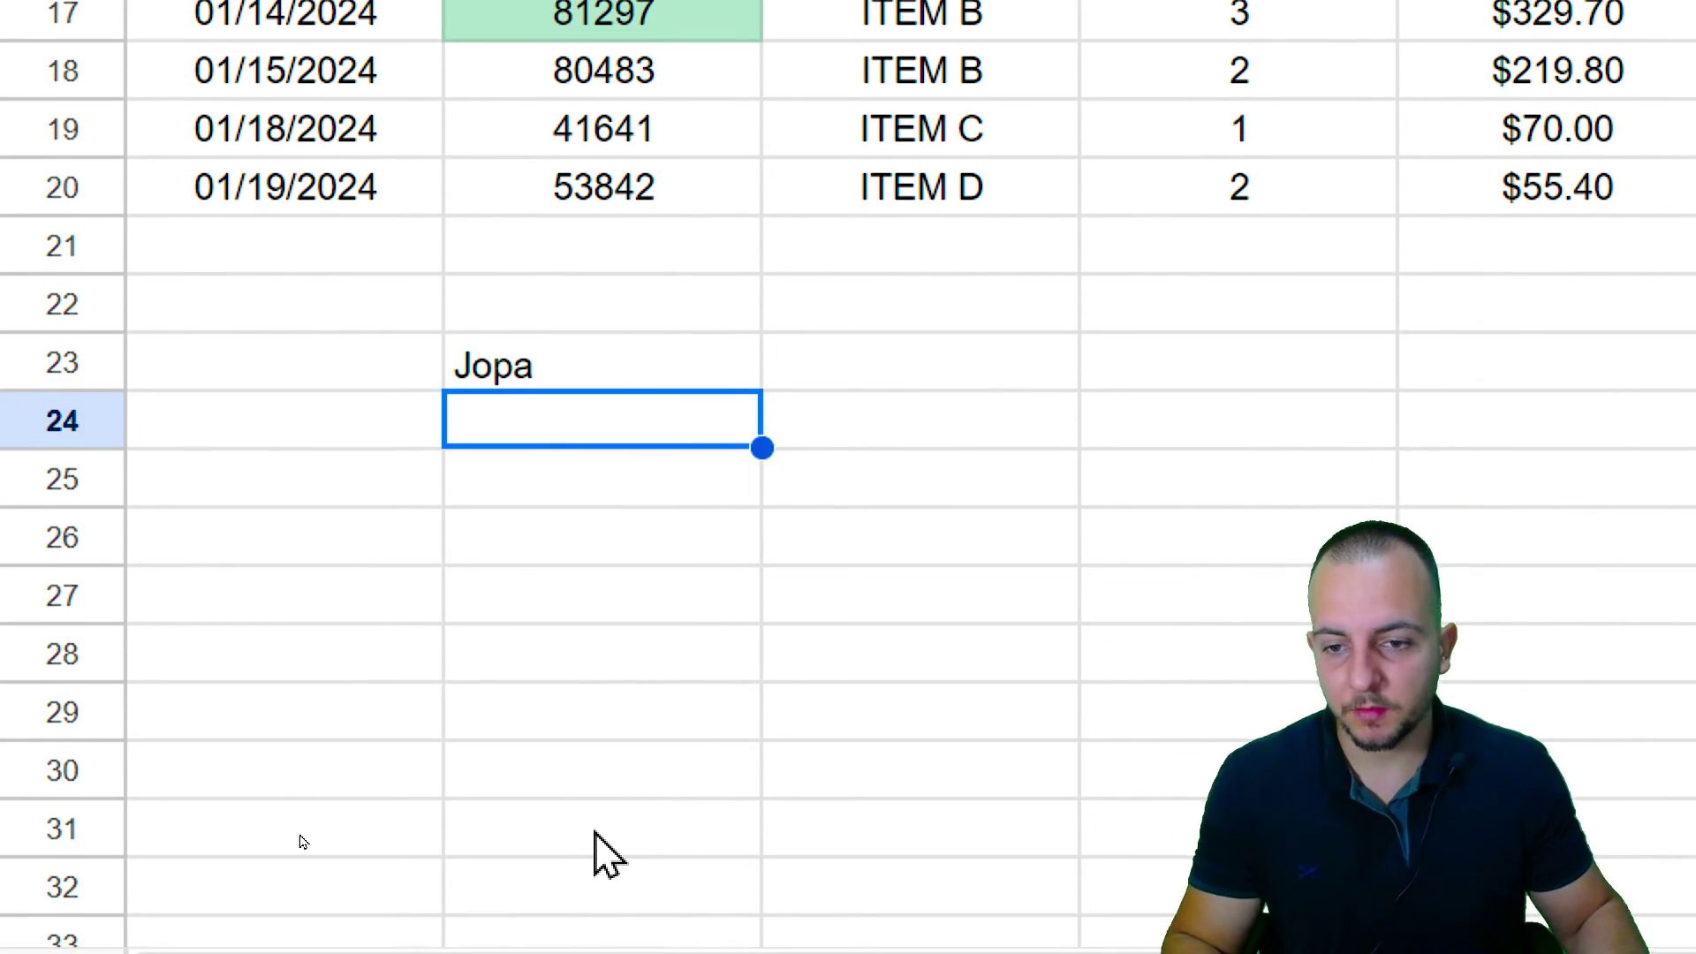
pyautogui.click(509, 564)
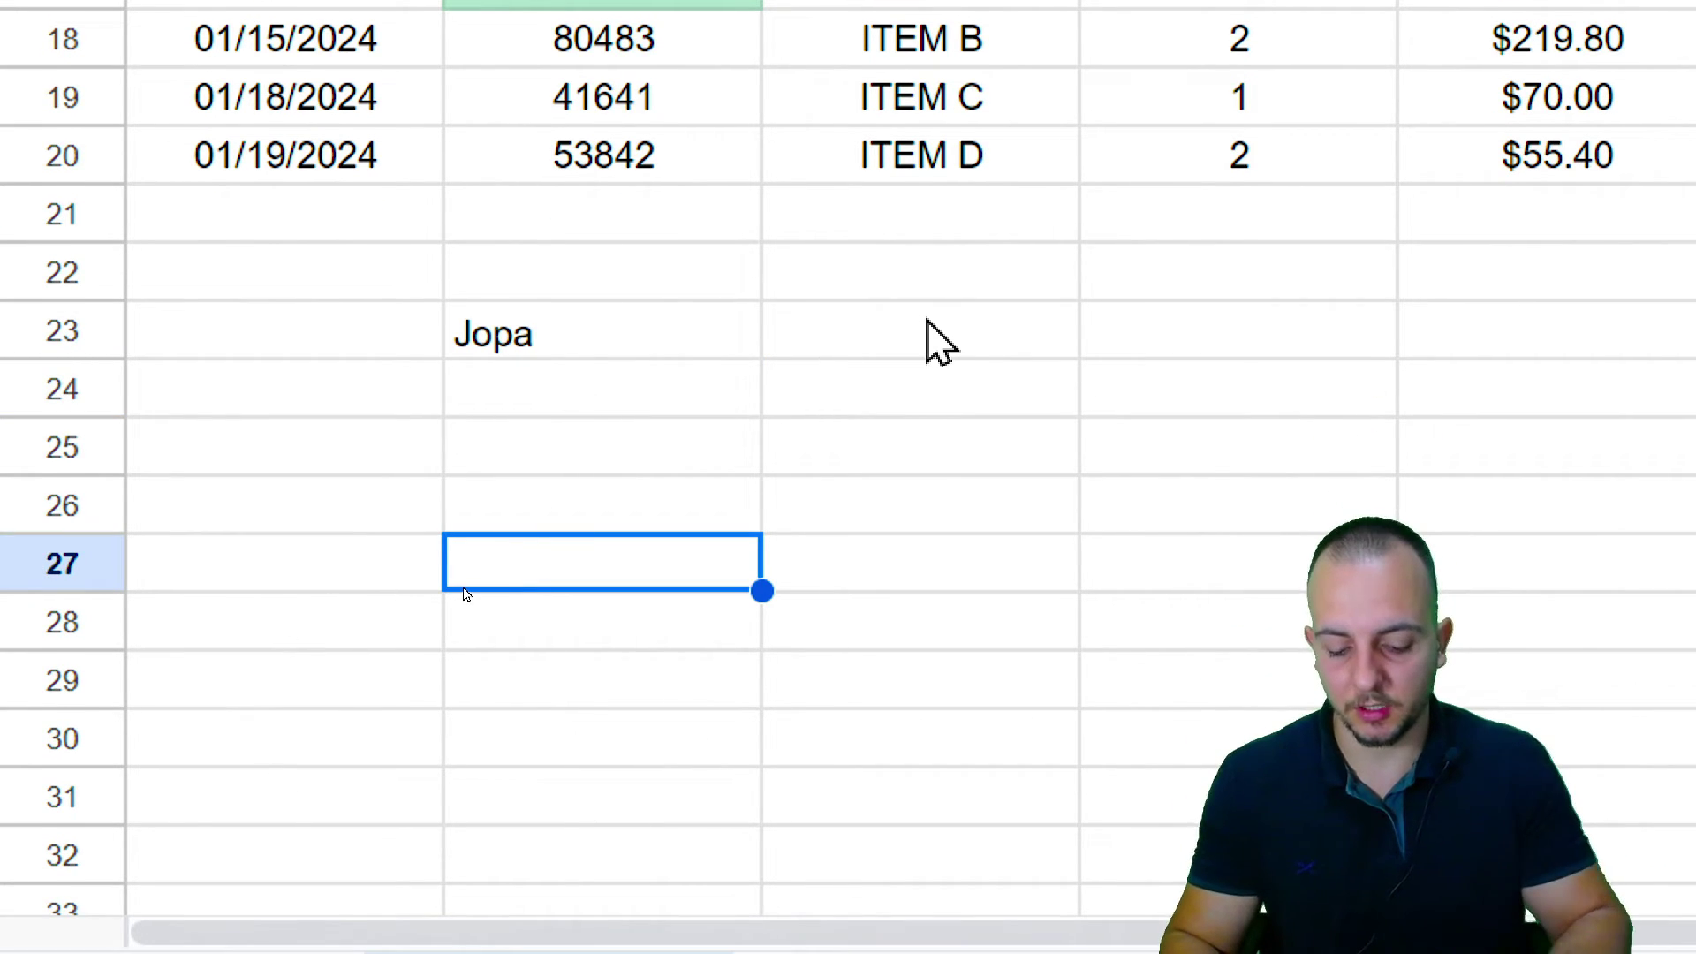
pyautogui.write('Jopa')
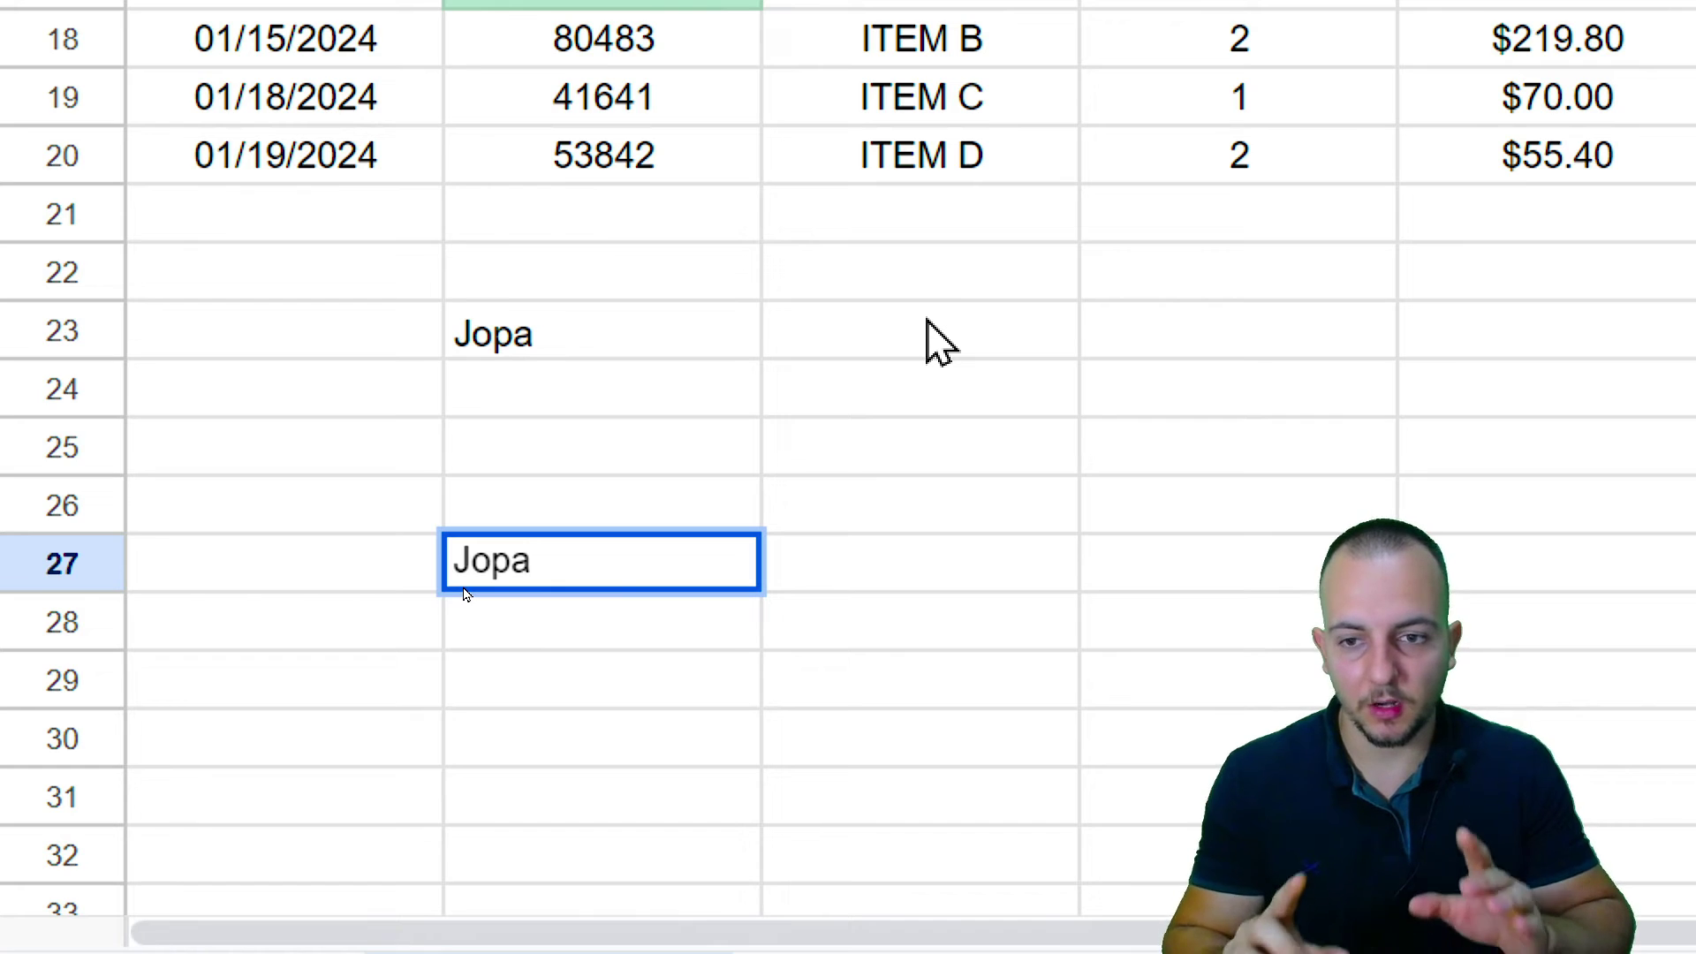
pyautogui.press('Return')
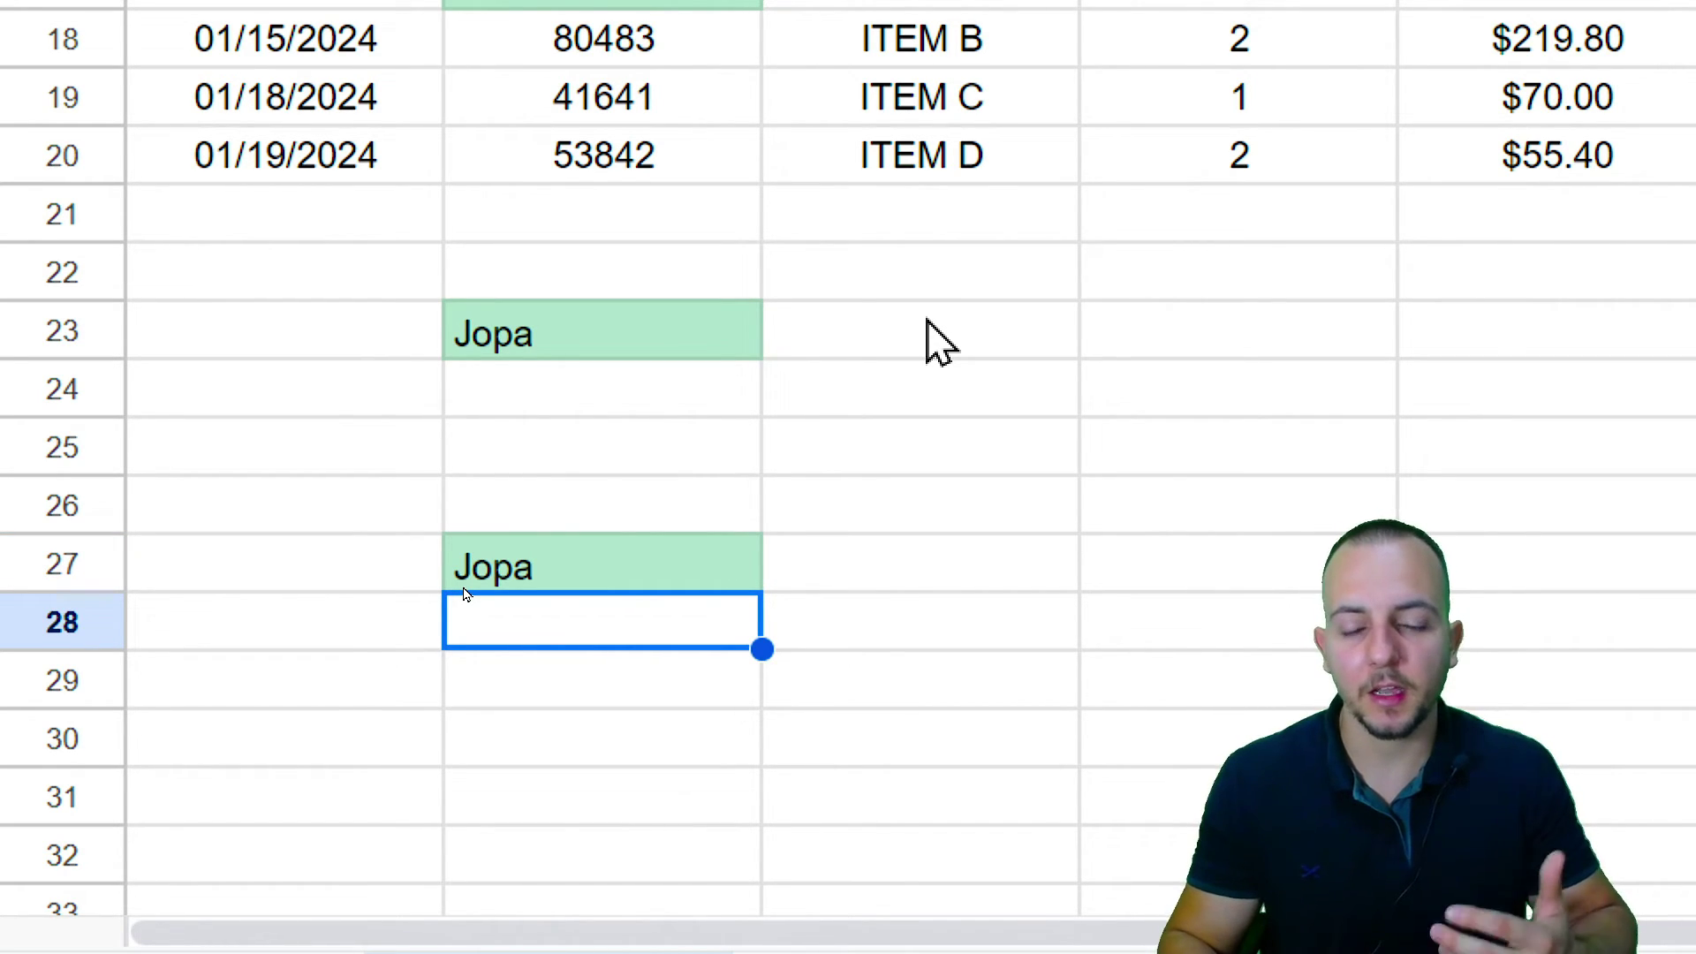
# Change B27 to 'Jopa abc', then clear that cell.
pyautogui.click(463, 587)
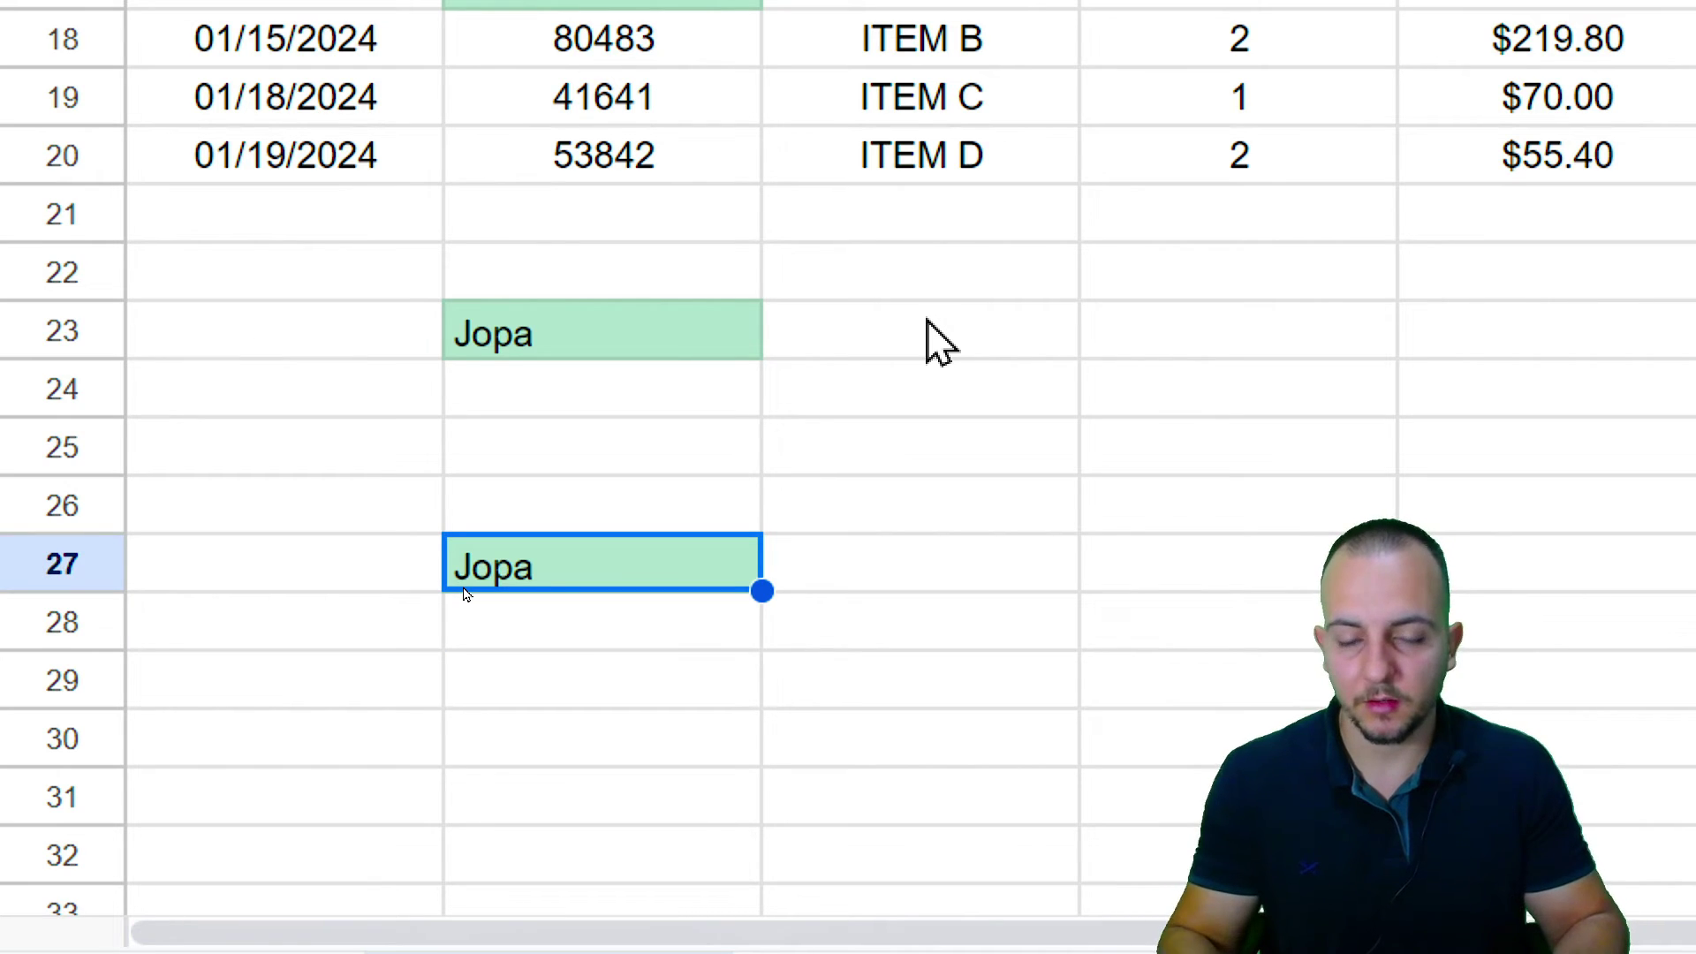
pyautogui.doubleClick(465, 588)
pyautogui.write('abc')
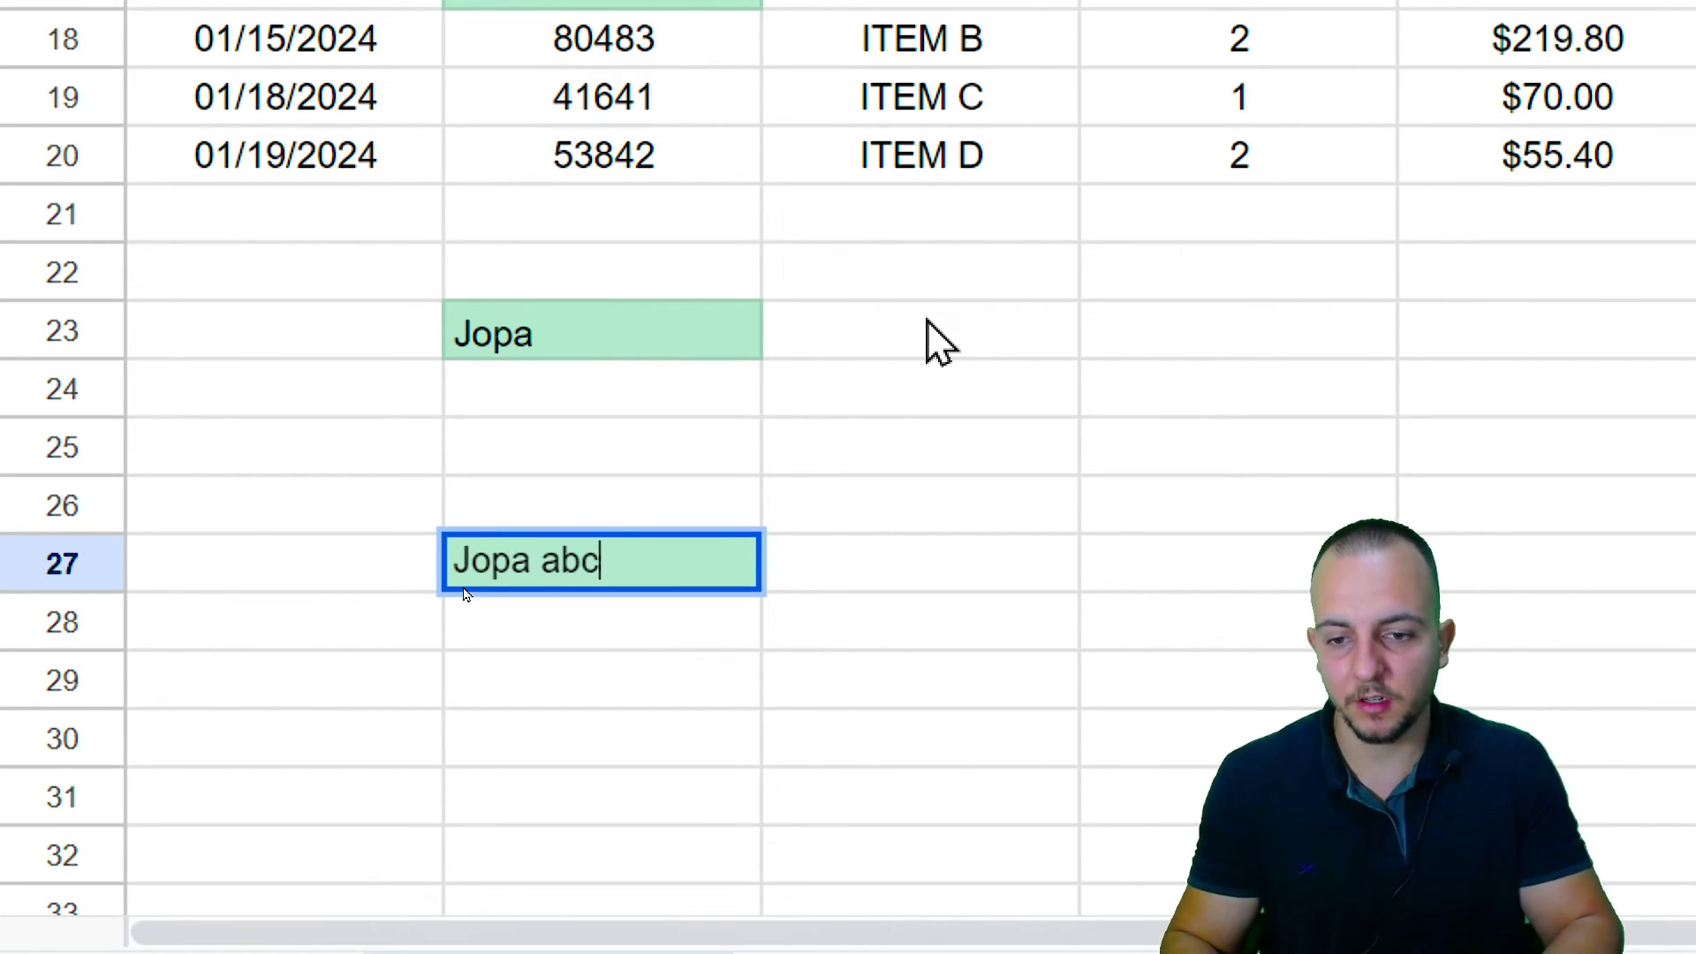
pyautogui.press('Return')
pyautogui.press('Up')
pyautogui.press('Delete')
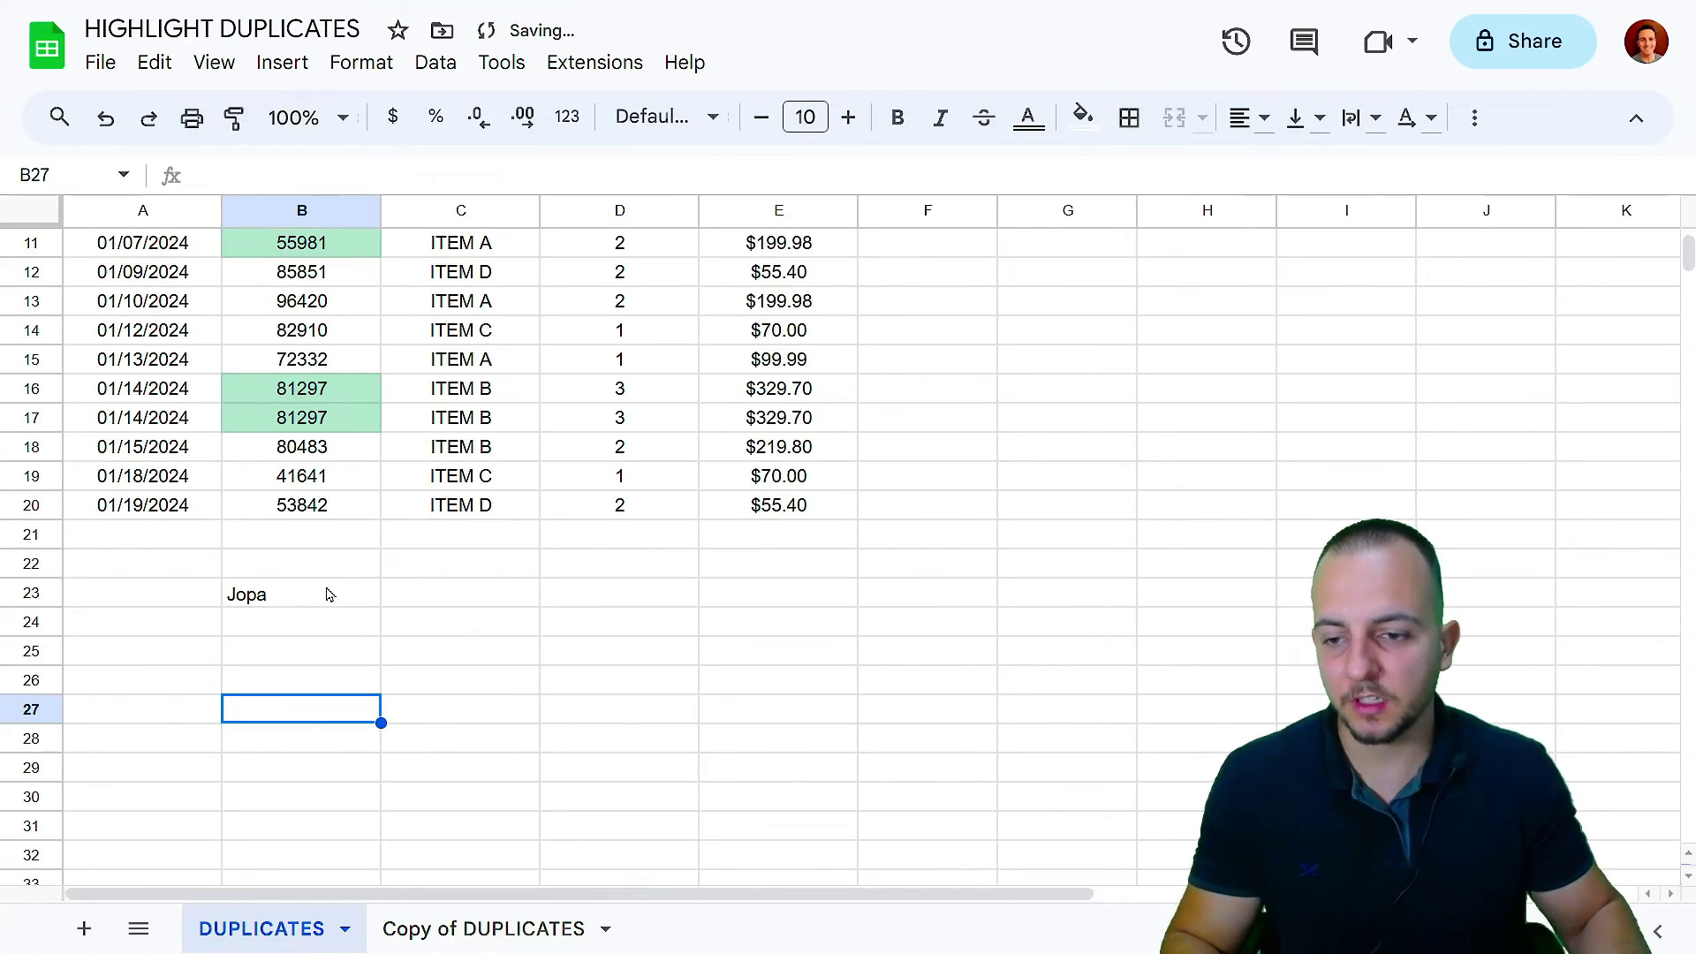
# Clear the remaining Jopa entry in B23 and return to cell A1.
pyautogui.click(329, 594)
pyautogui.press('Delete')
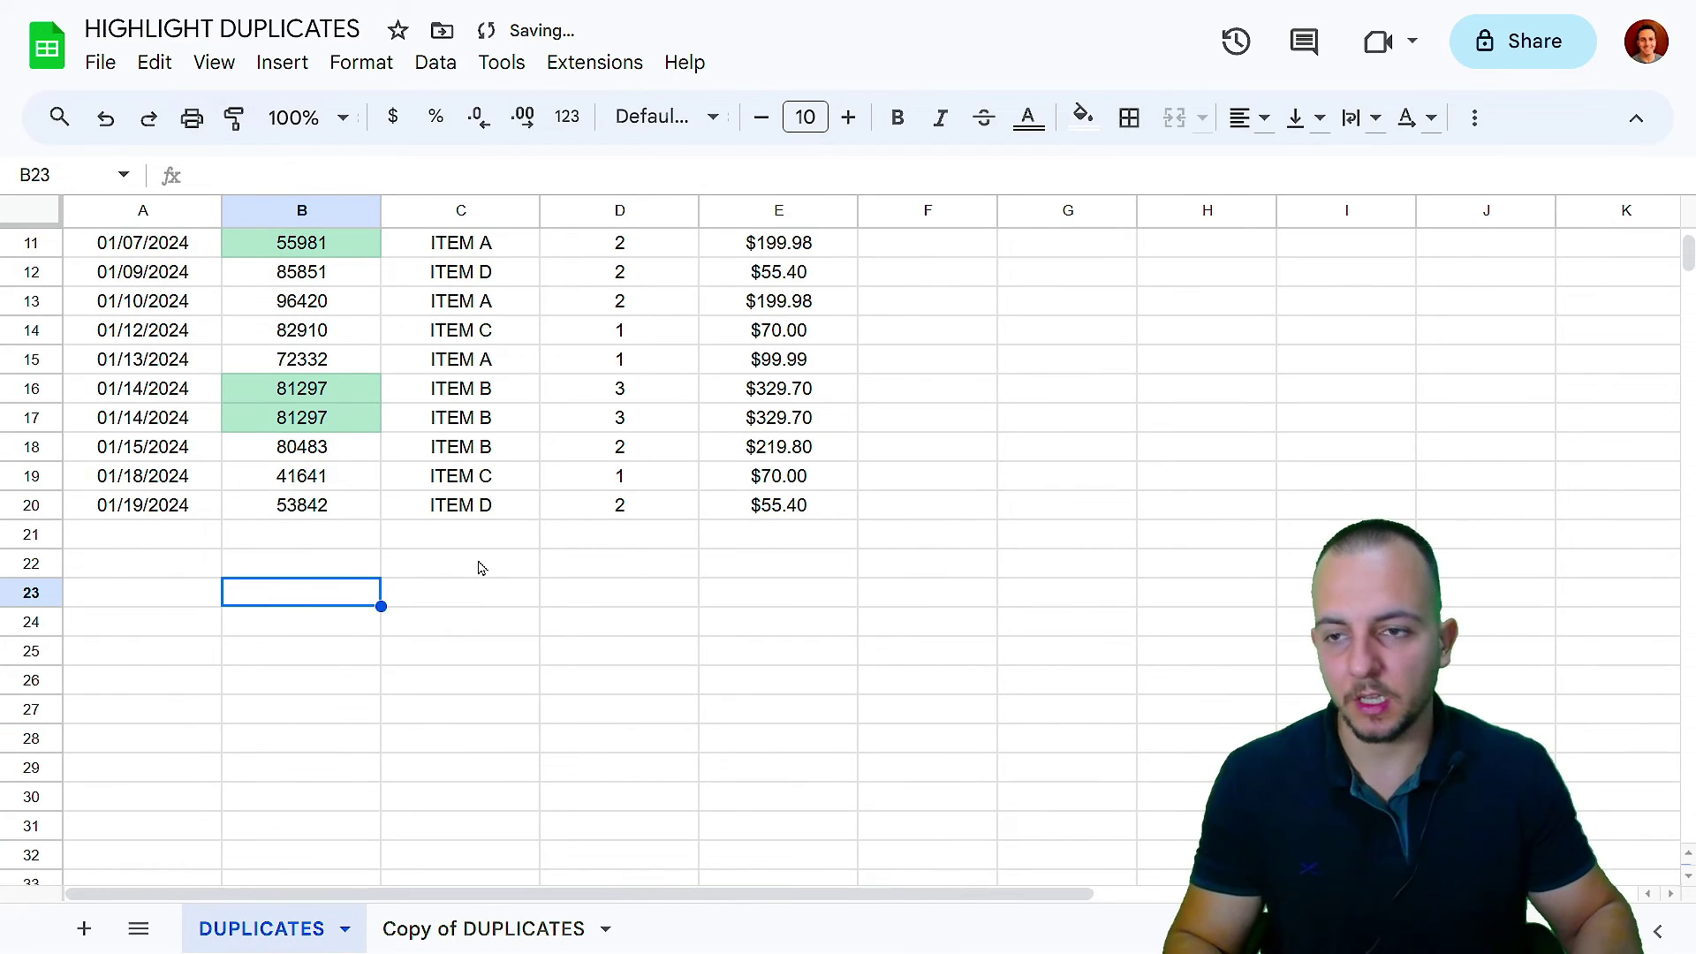
pyautogui.scroll(3, 480, 568)
pyautogui.click(163, 248)
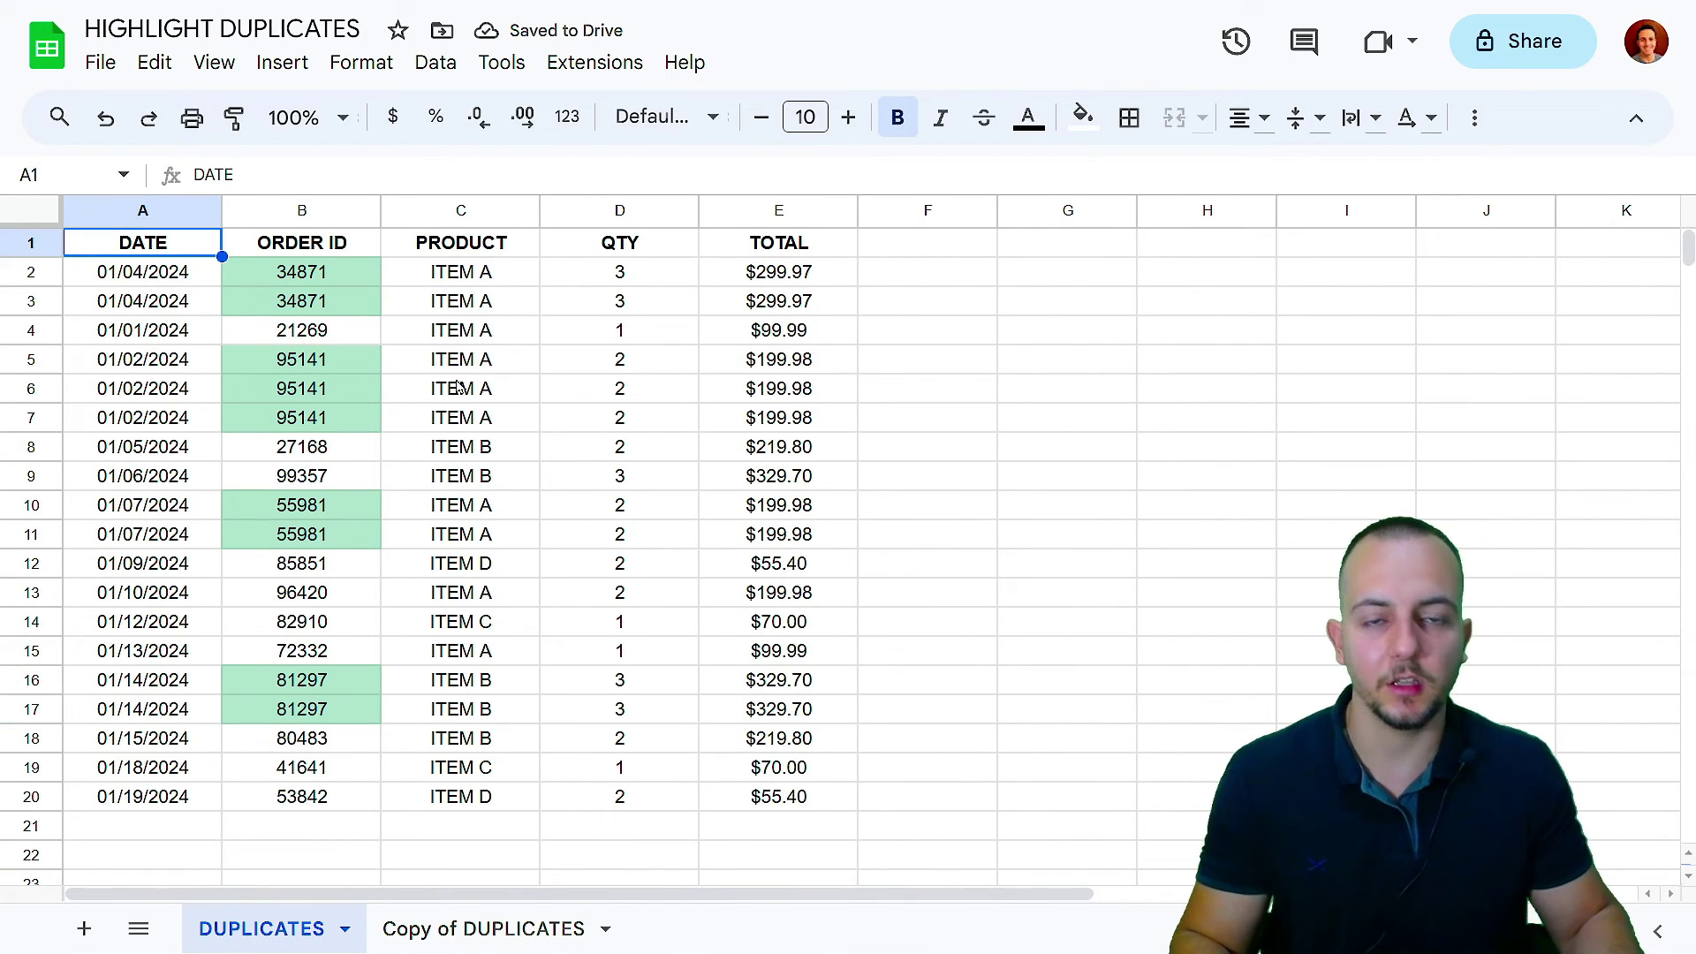